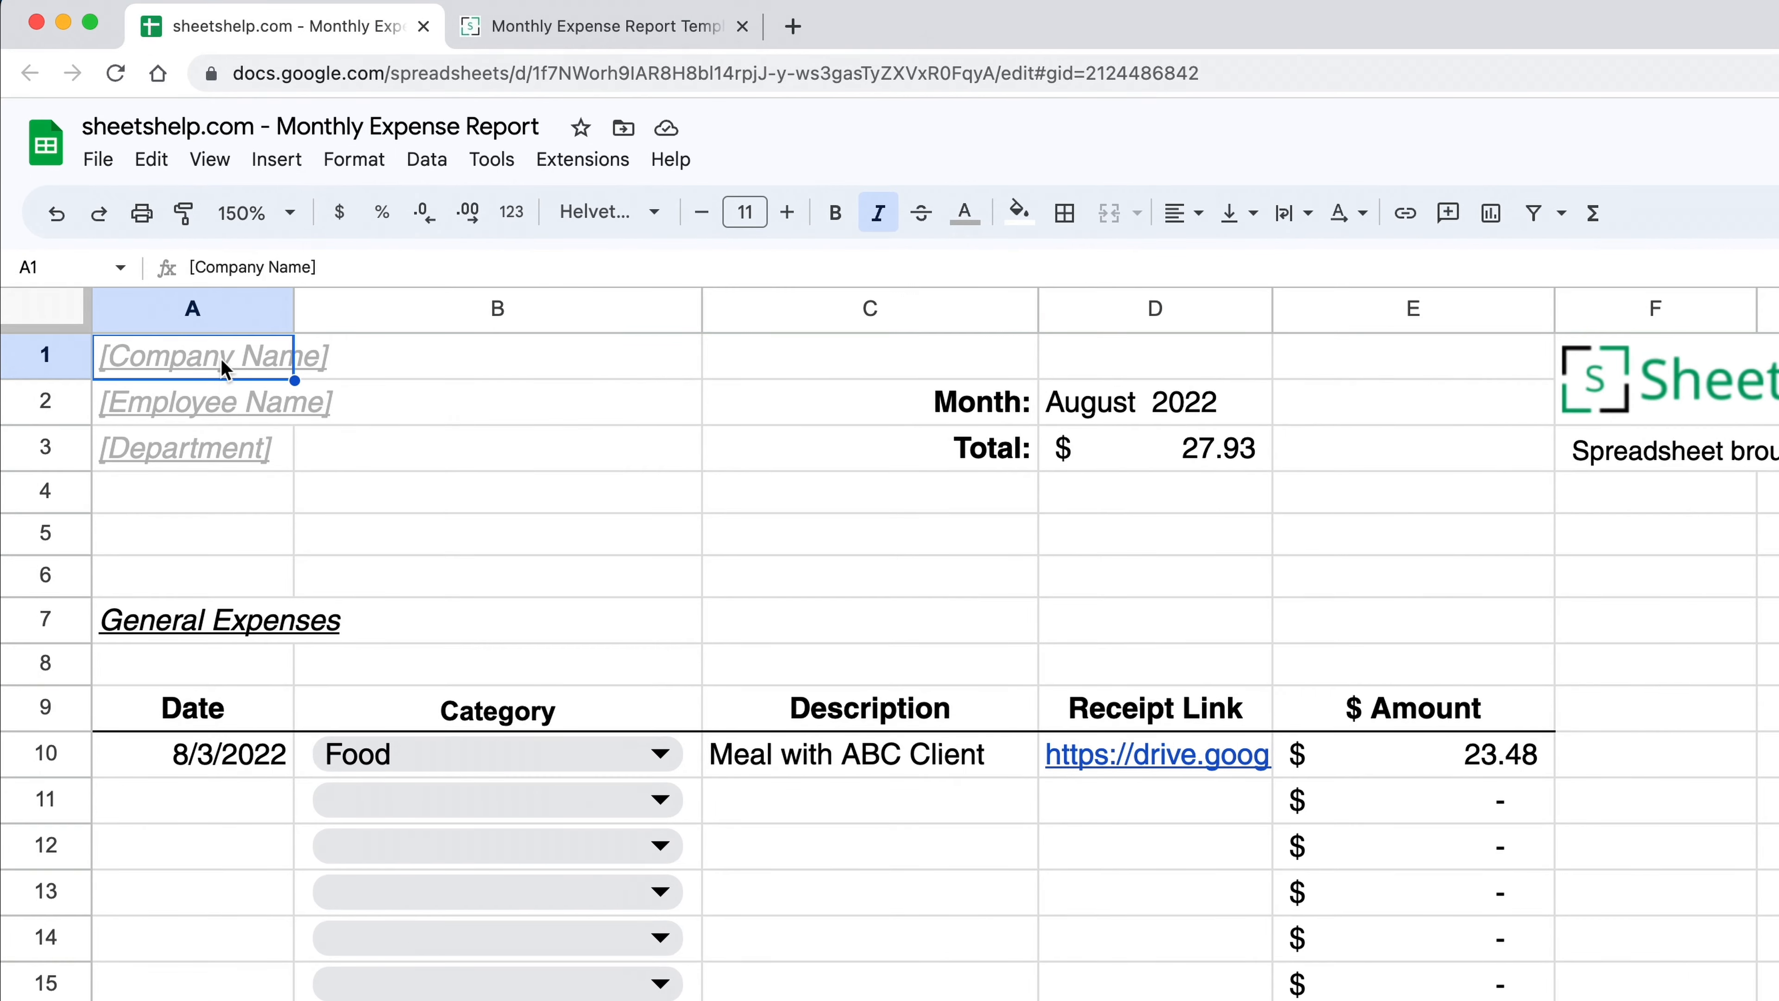
Step: Select the Employee Name, Department and Month (D2) cells of the report
{"action": "left_click", "coordinate": [203, 398]}
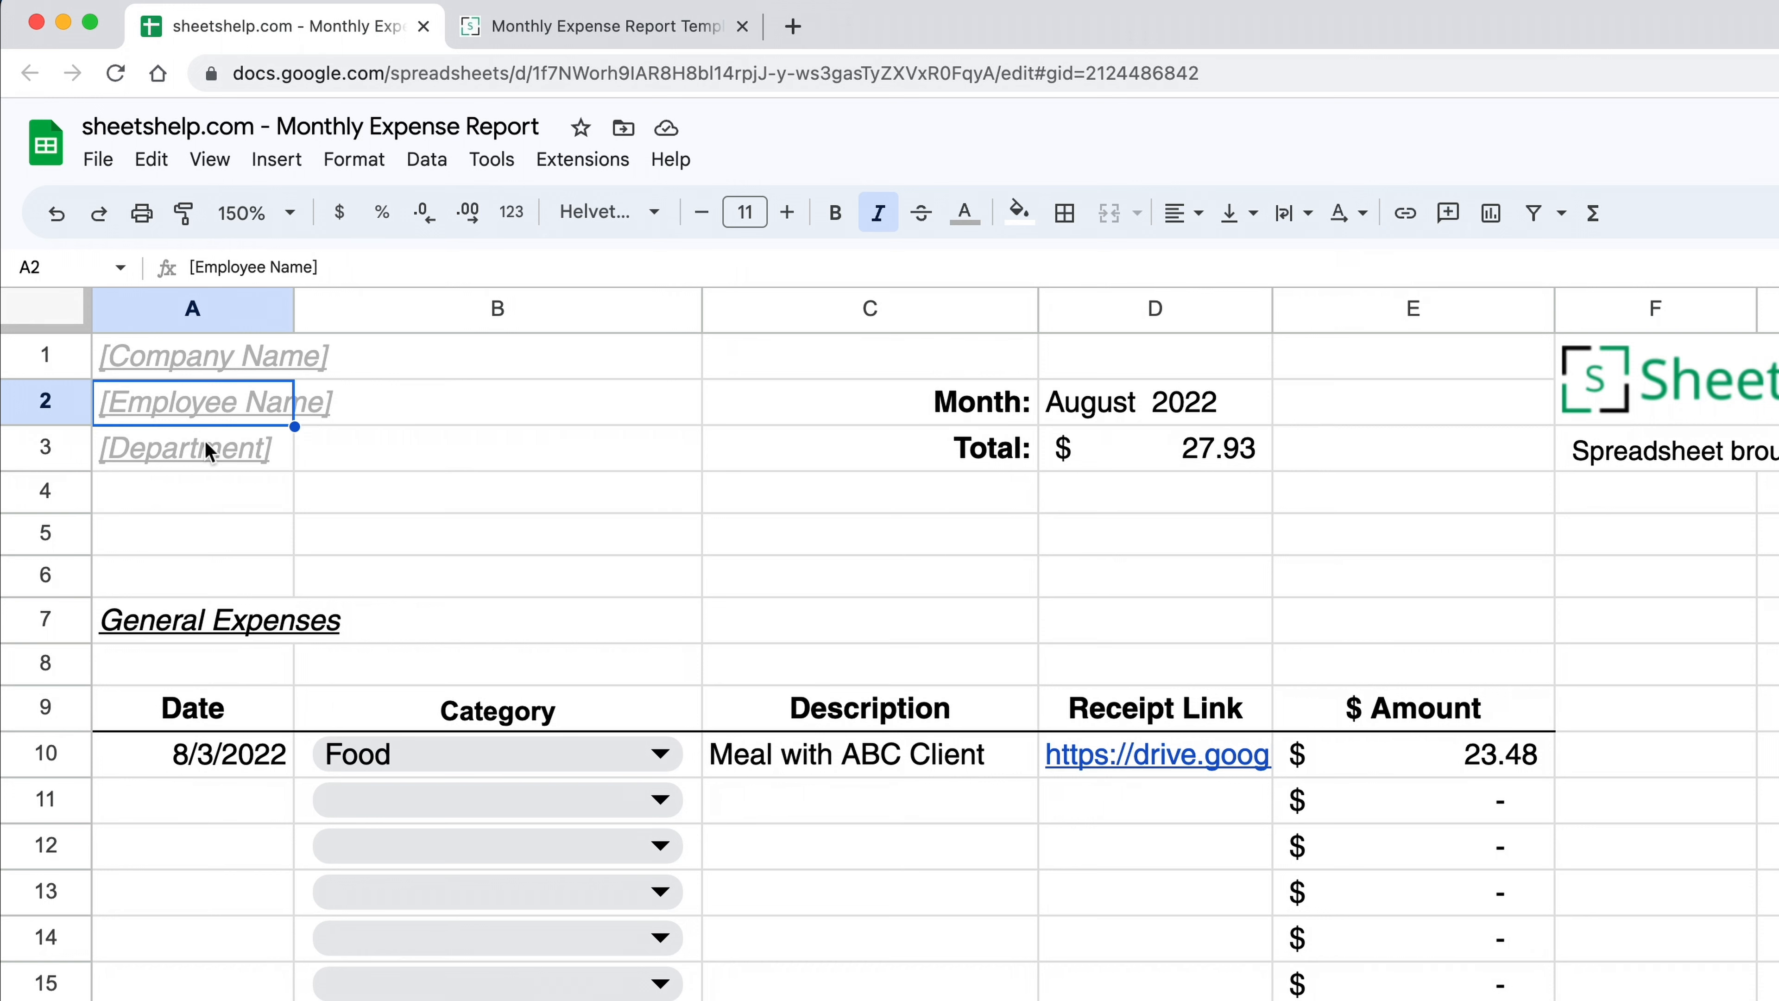
{"action": "left_click", "coordinate": [205, 442]}
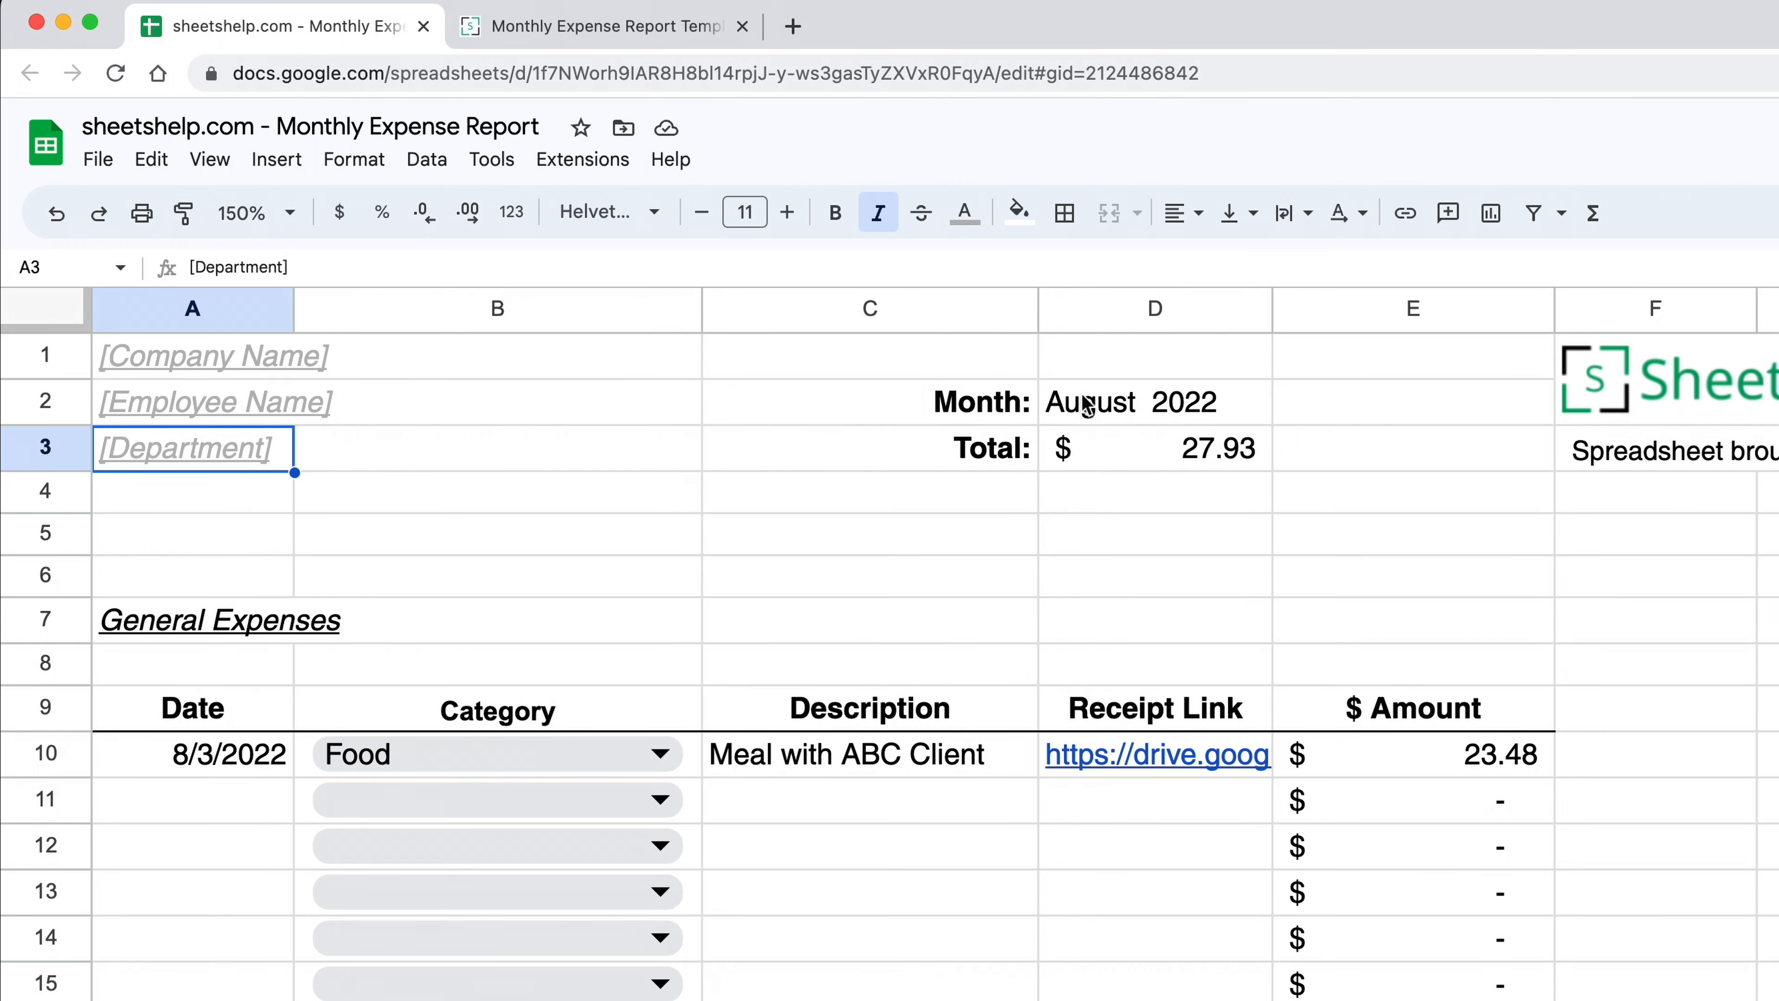
{"action": "left_click", "coordinate": [1117, 405]}
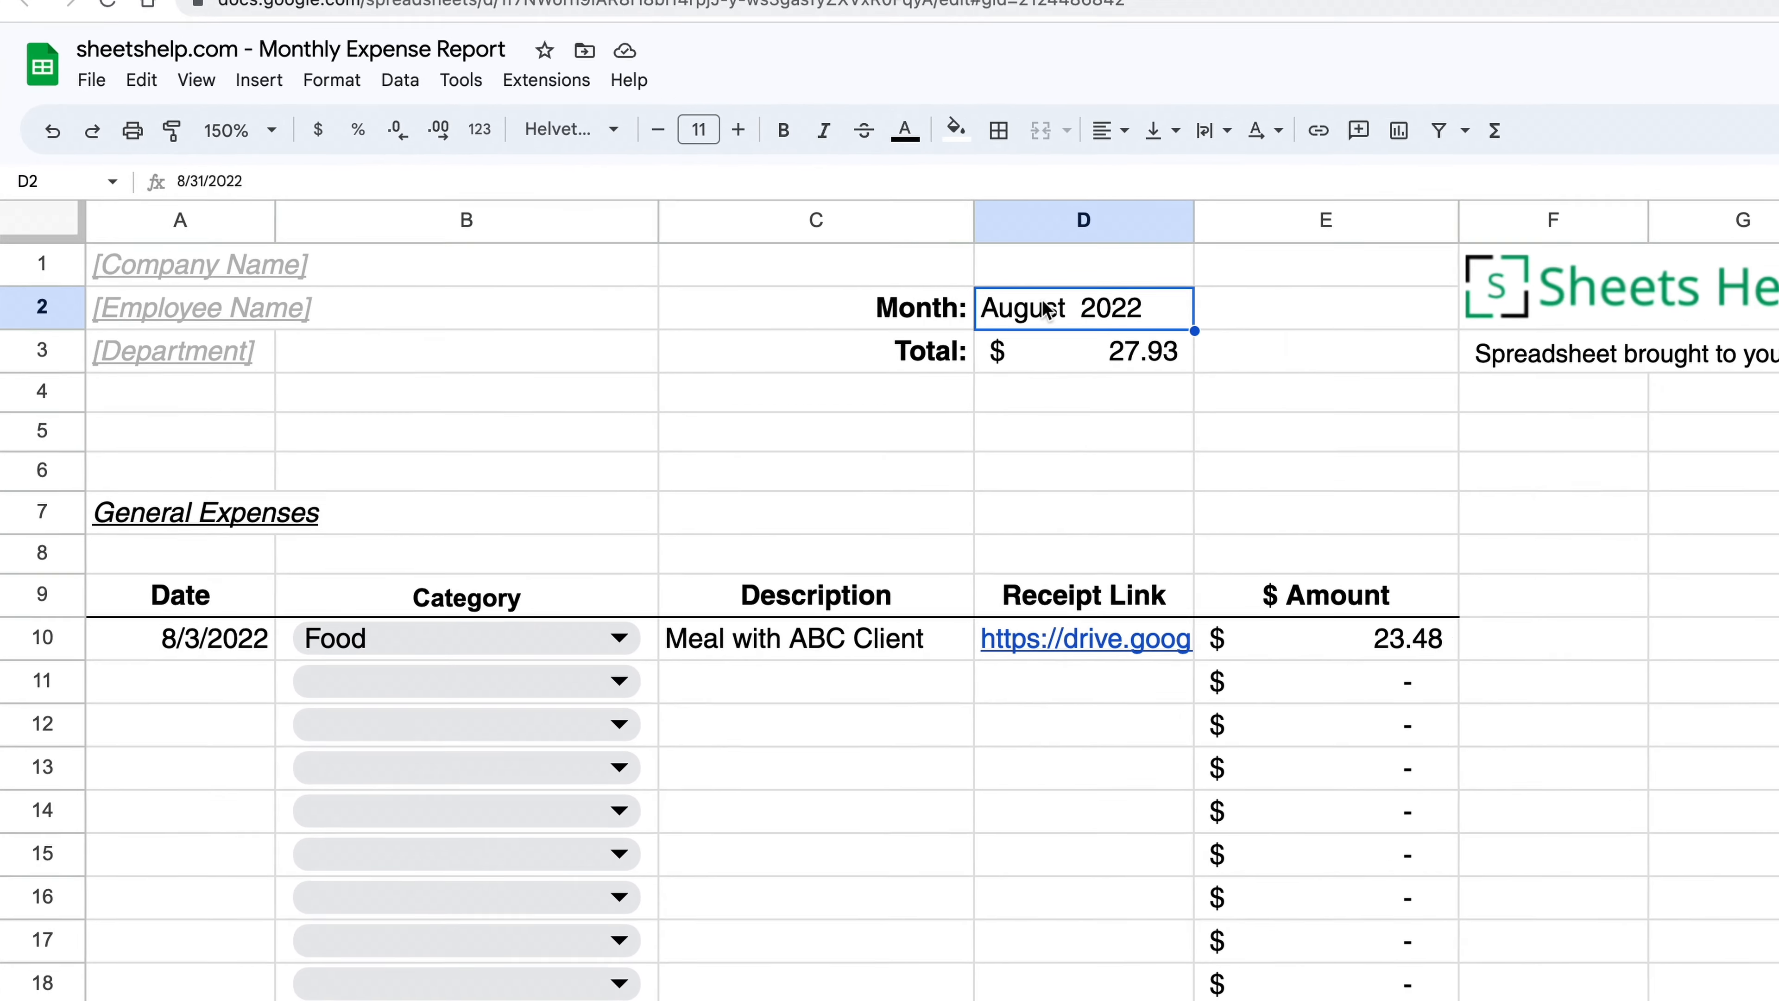
{"action": "key", "text": "Up"}
{"action": "left_click", "coordinate": [1117, 279]}
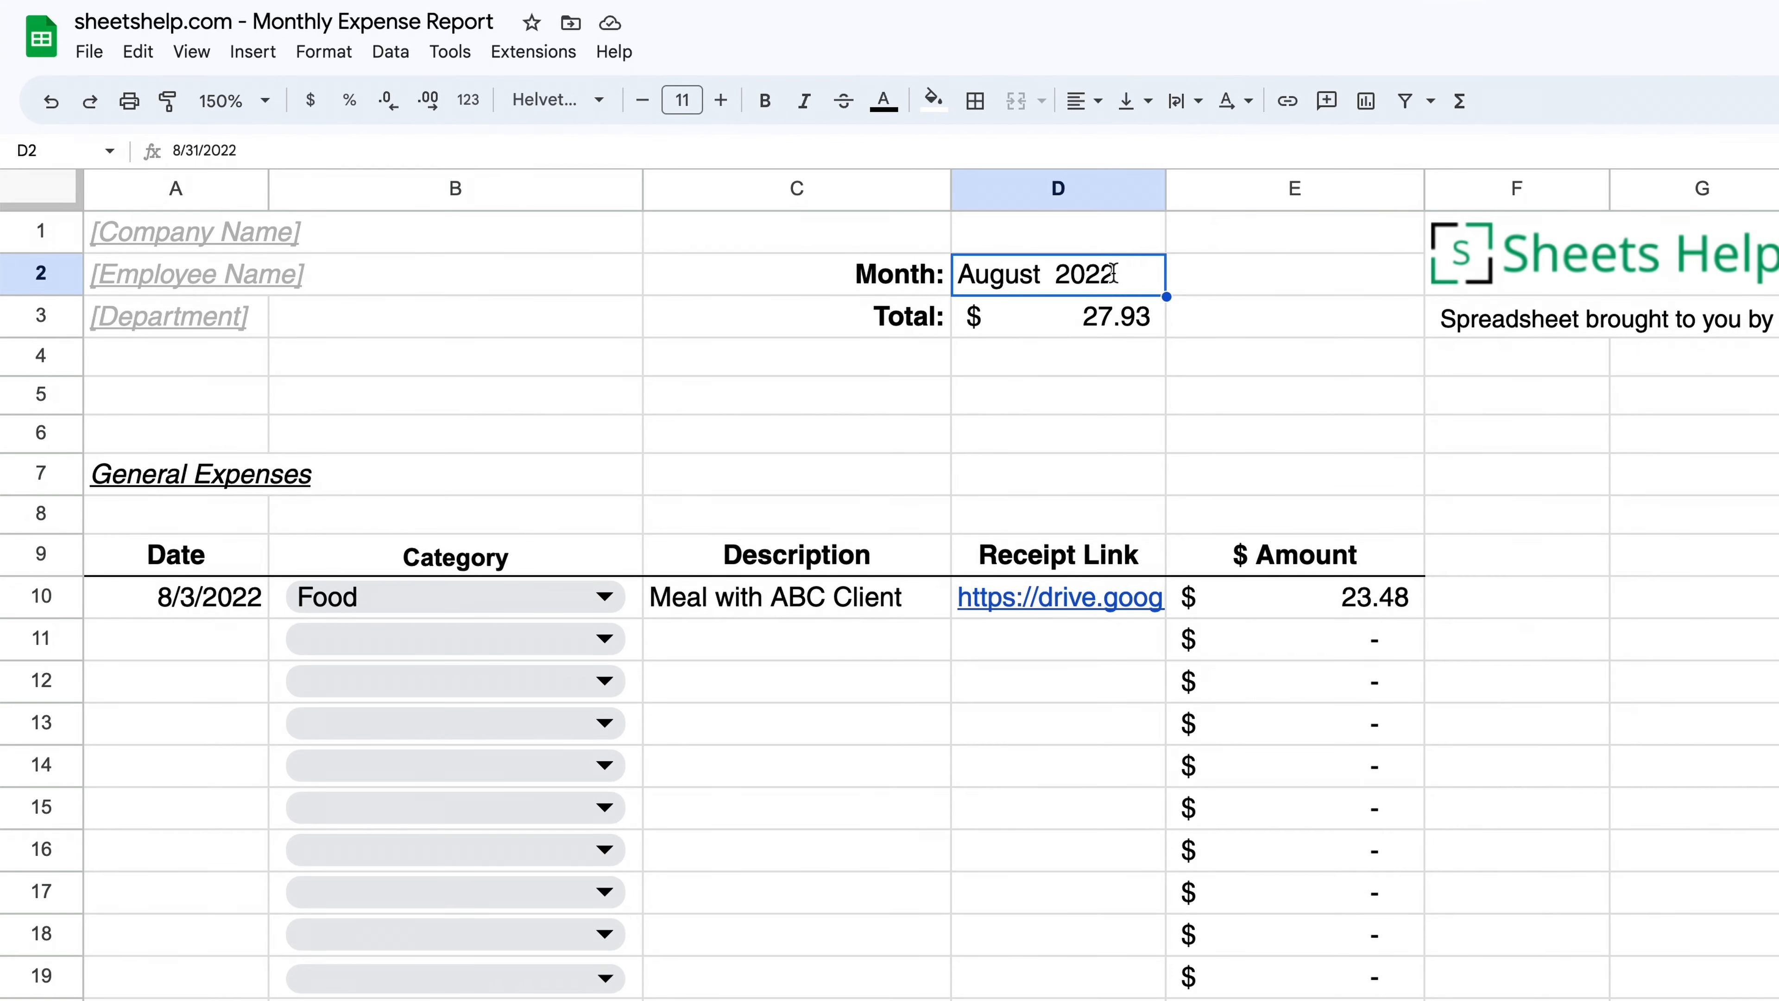
Step: Pick April 30, 2023 in D2's date picker and confirm the Total stays $27.93
{"action": "double_click", "coordinate": [1117, 279]}
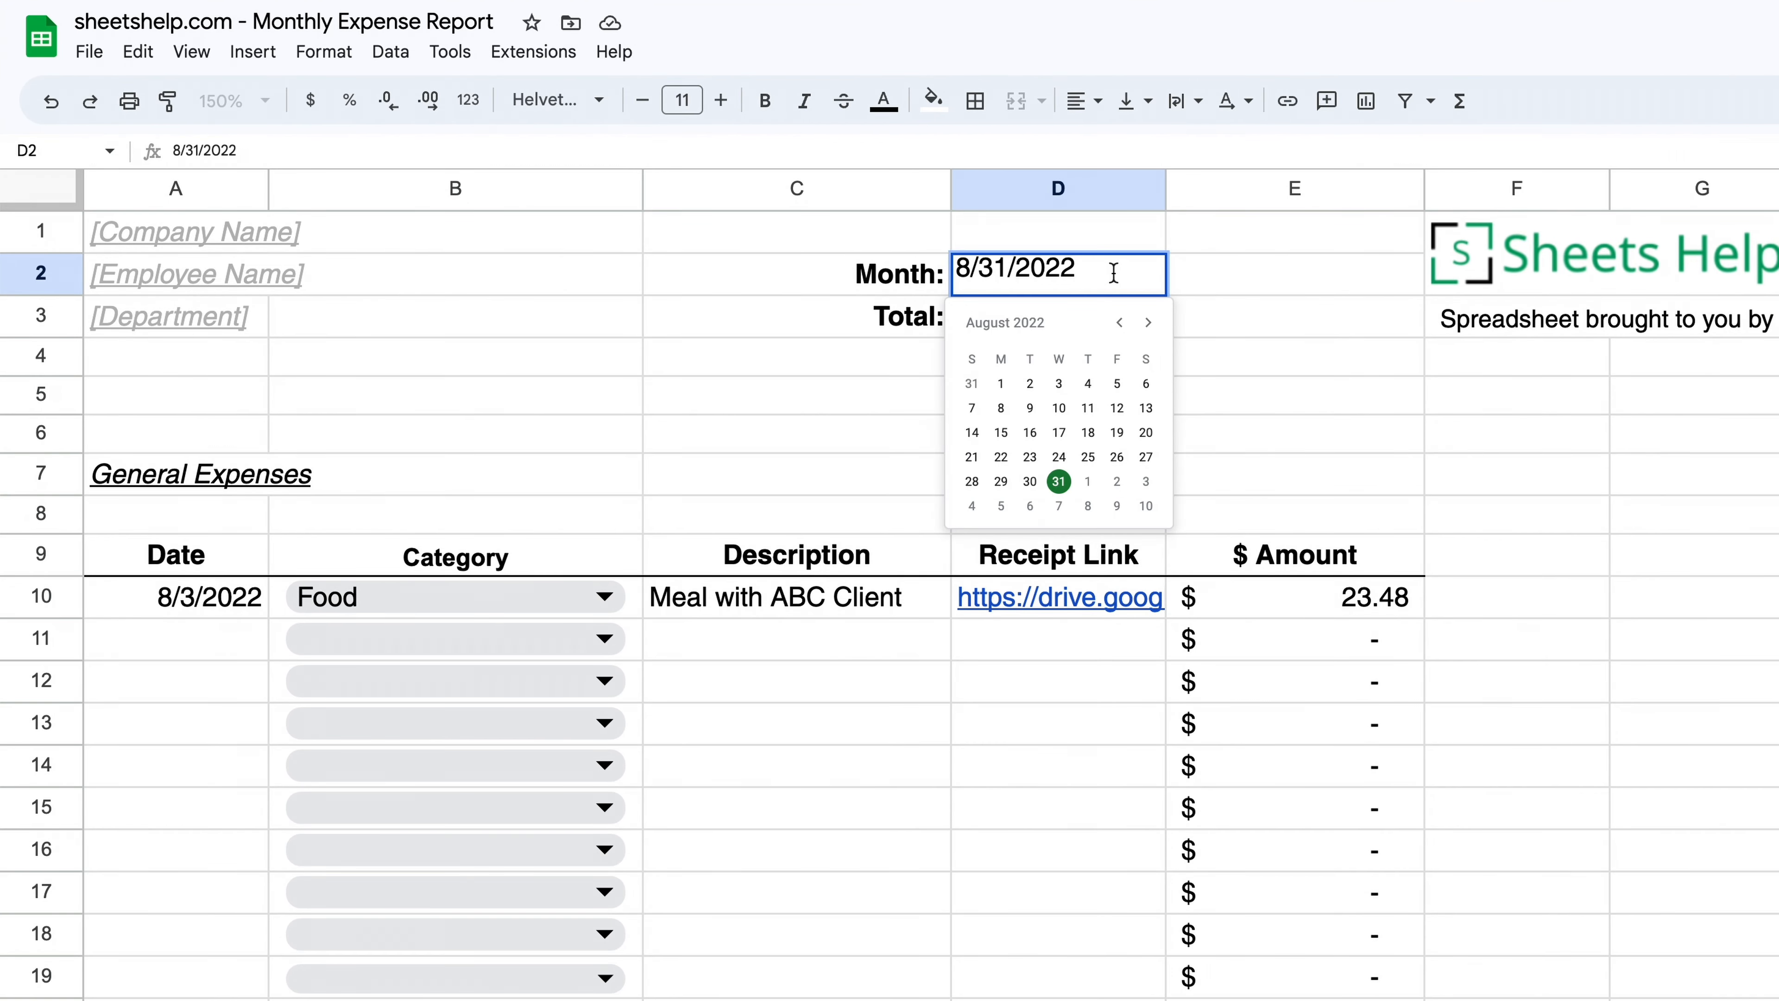
{"action": "left_click", "coordinate": [1146, 324]}
{"action": "left_click", "coordinate": [1123, 322]}
{"action": "left_click", "coordinate": [1148, 323]}
{"action": "left_click", "coordinate": [1148, 323]}
{"action": "left_click", "coordinate": [1149, 322]}
{"action": "left_click", "coordinate": [1149, 323]}
{"action": "left_click", "coordinate": [1149, 323]}
{"action": "left_click", "coordinate": [1150, 323]}
{"action": "left_click", "coordinate": [1150, 323]}
{"action": "left_click", "coordinate": [1149, 323]}
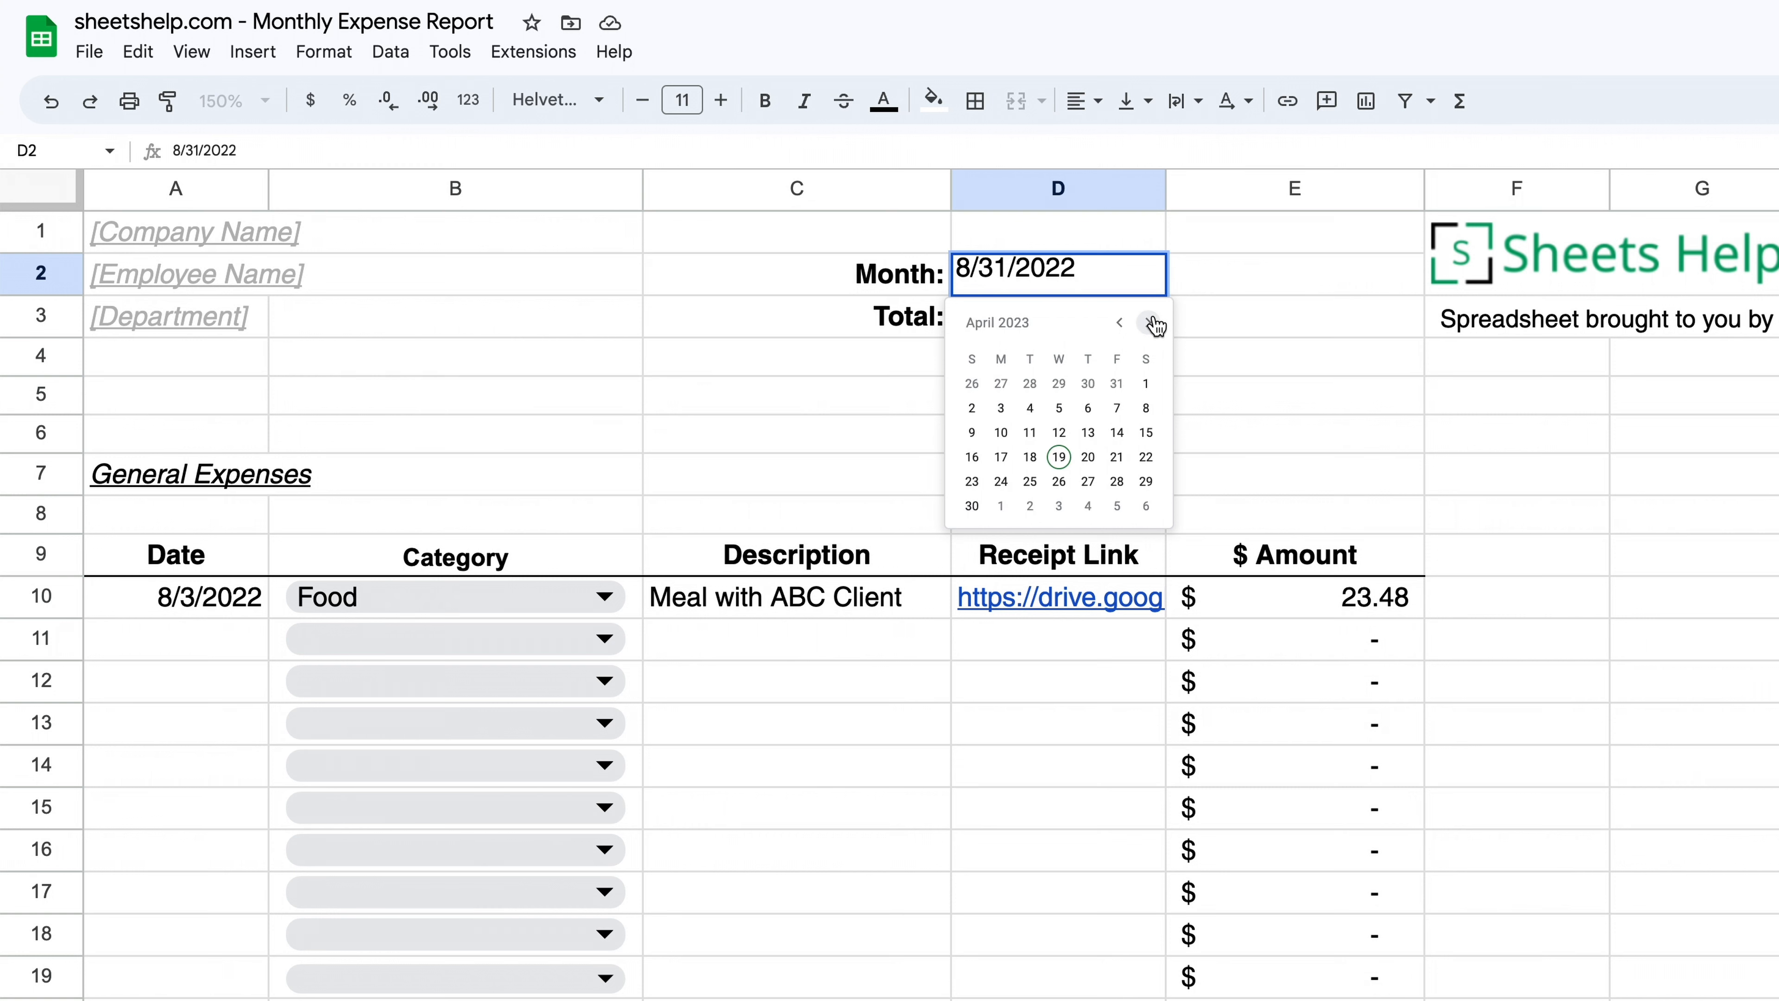
{"action": "left_click", "coordinate": [971, 506]}
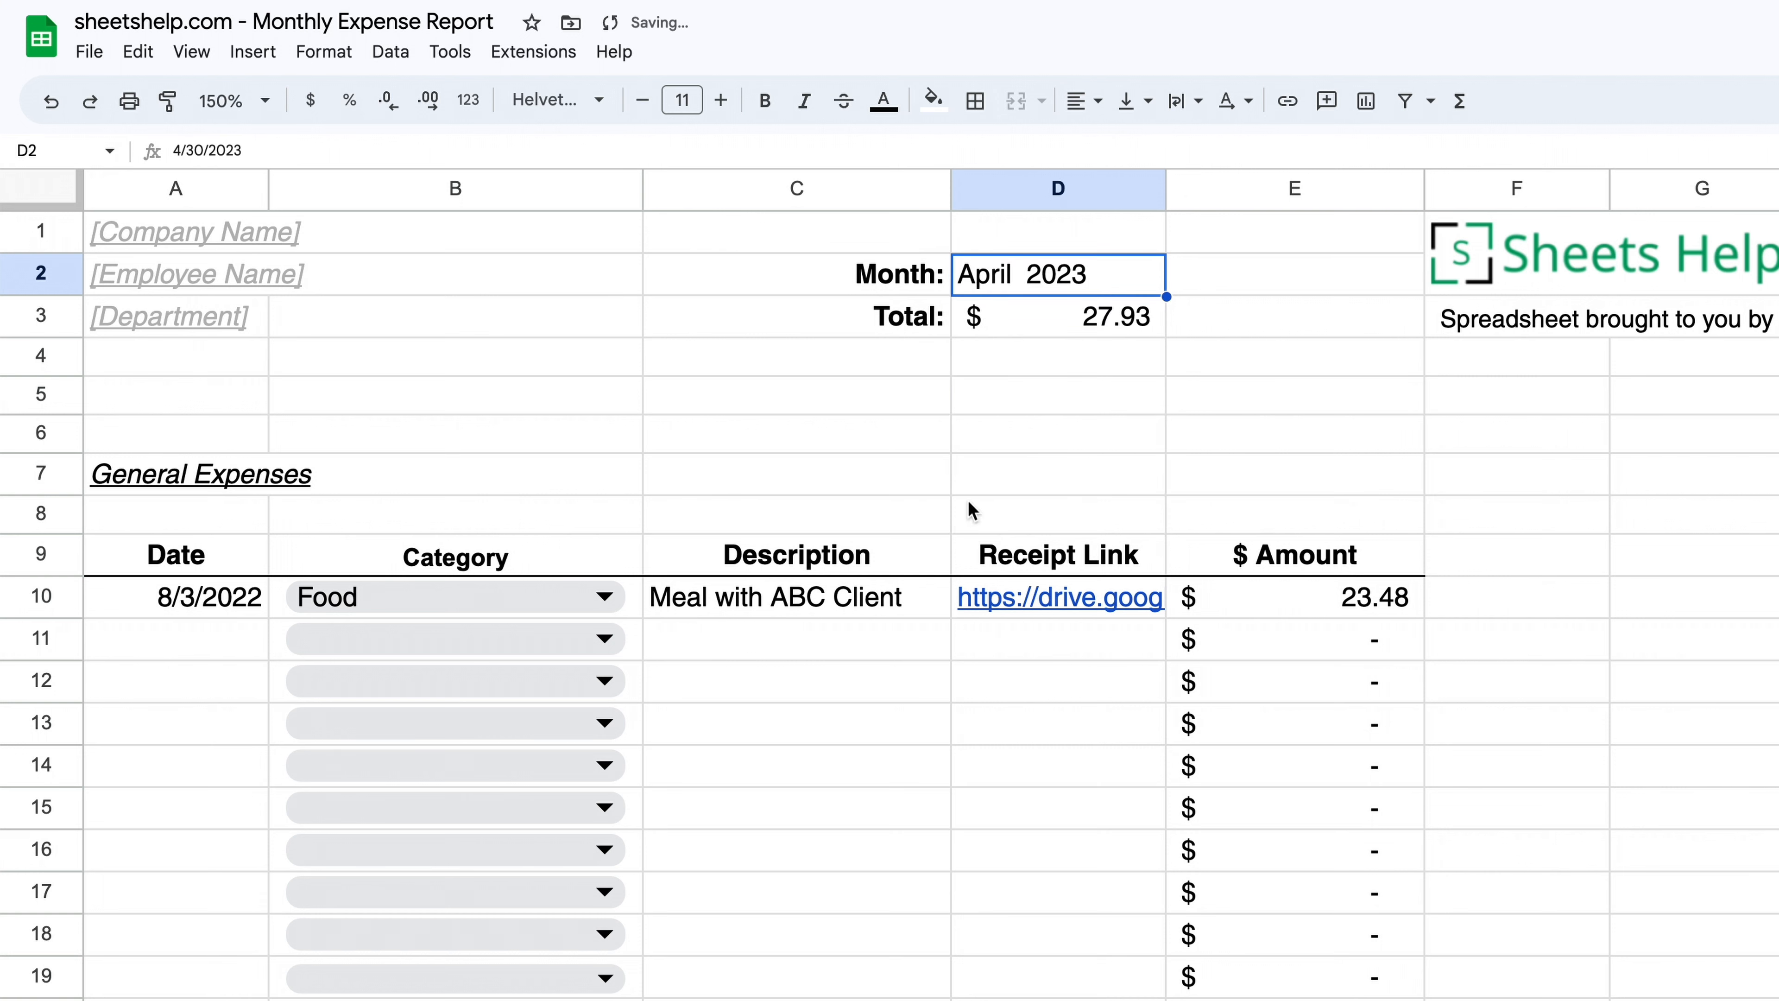
{"action": "left_click", "coordinate": [1060, 338]}
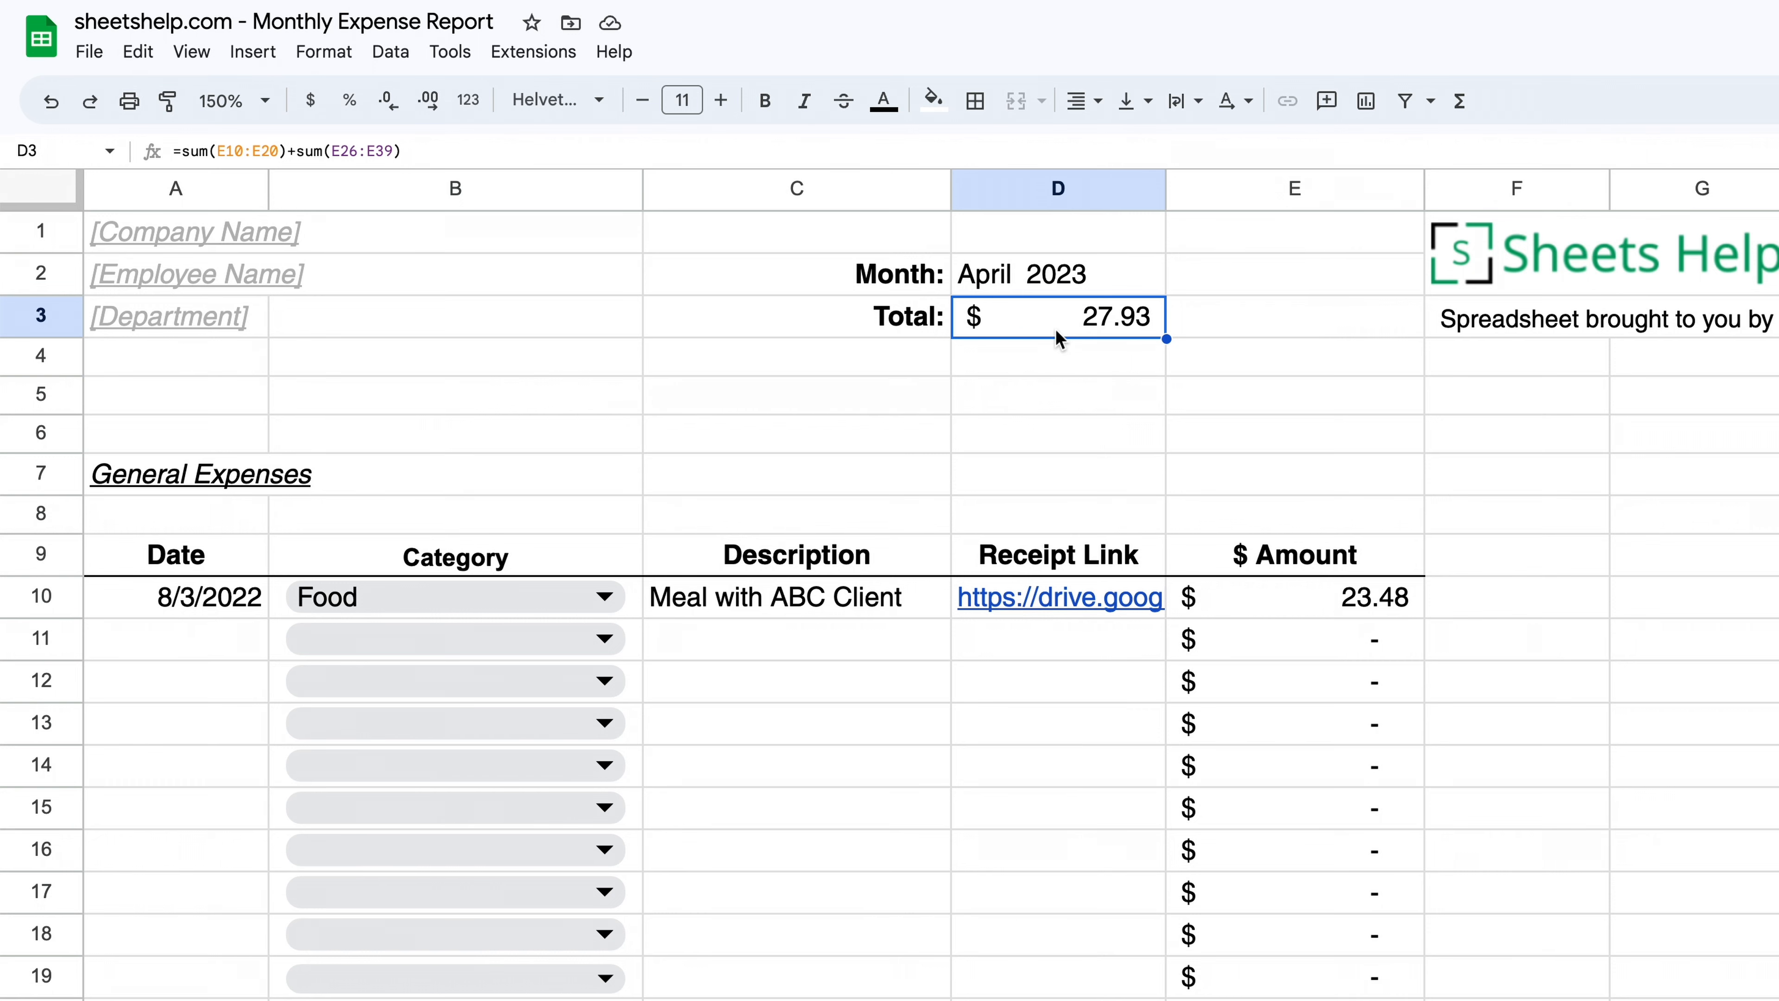
{"action": "double_click", "coordinate": [1061, 324]}
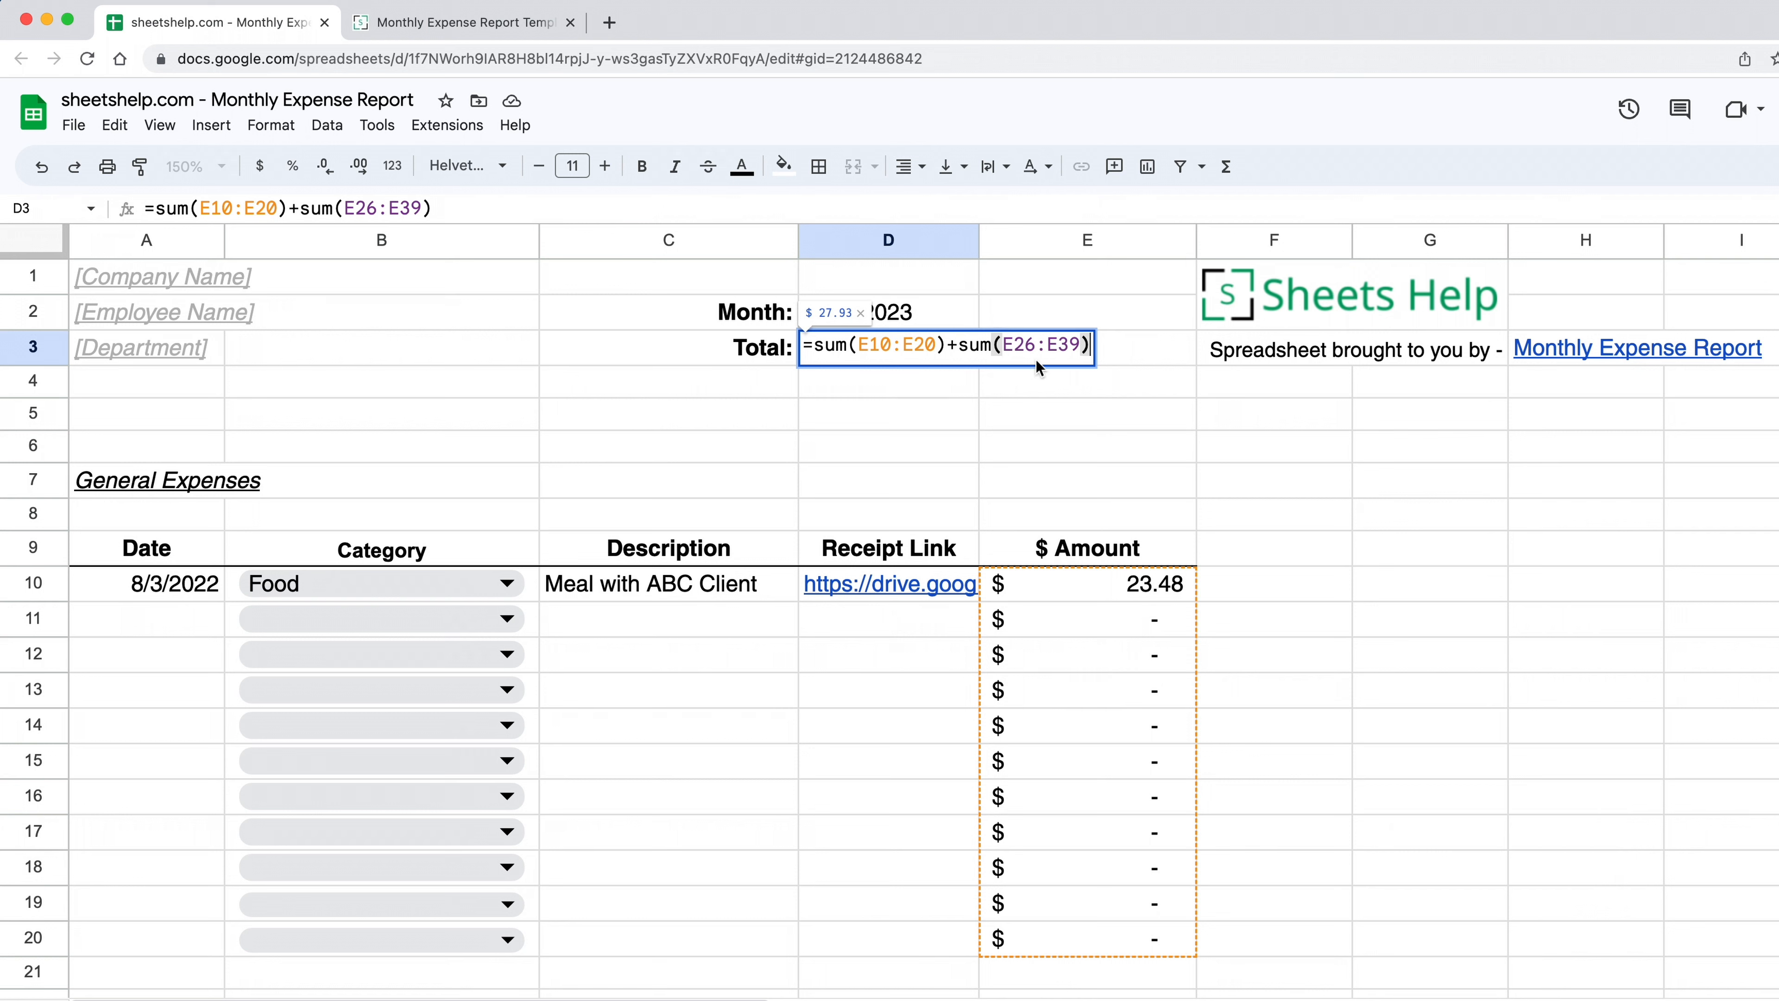
{"action": "left_click", "coordinate": [1035, 405]}
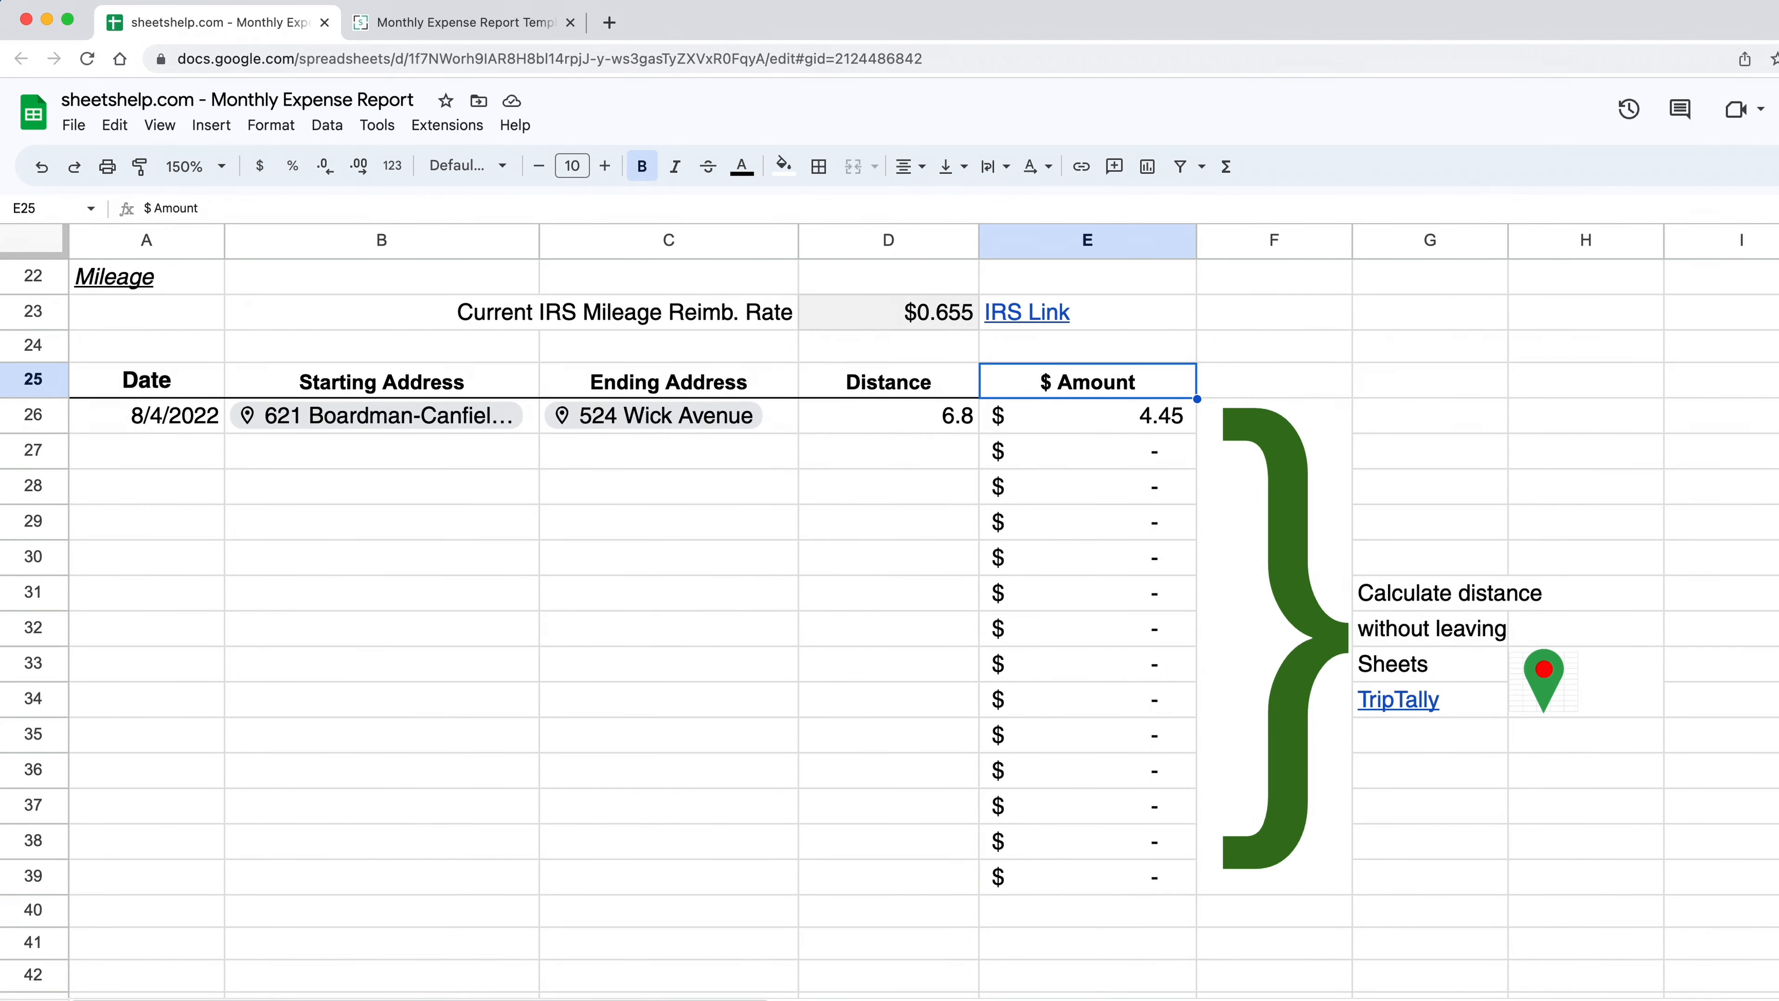
{"action": "left_click_drag", "start_coordinate": [1093, 415], "coordinate": [1113, 701]}
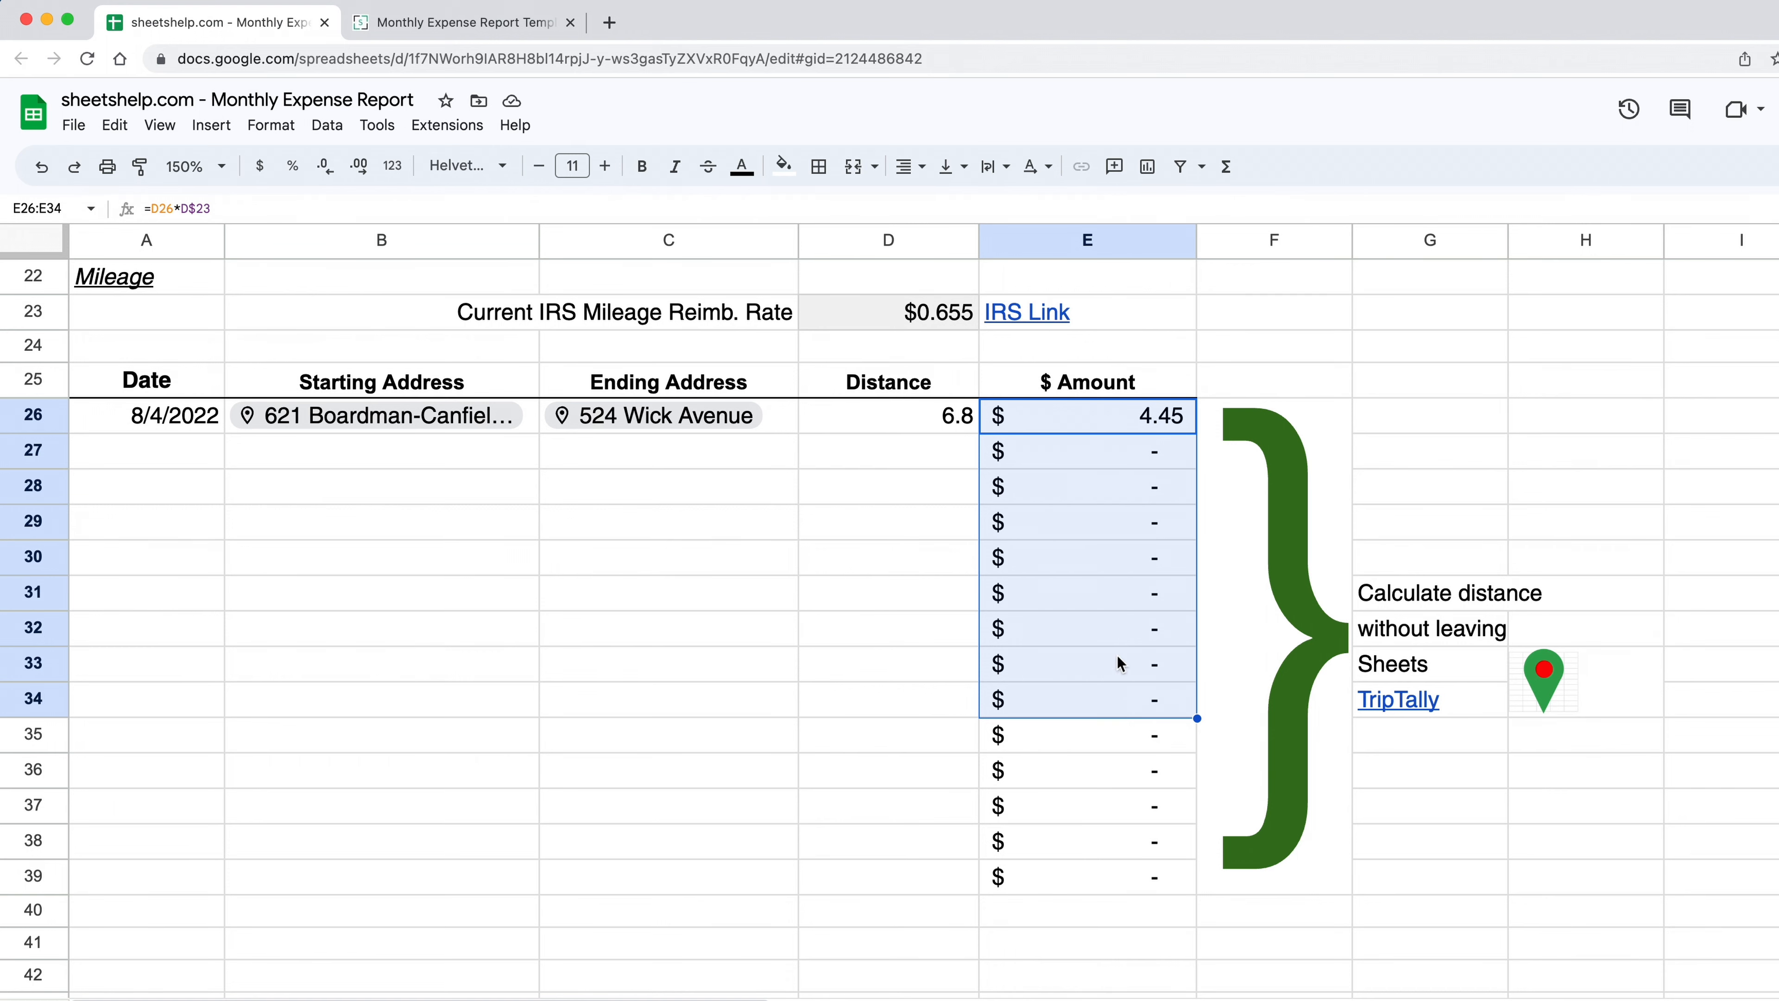
{"action": "left_click", "coordinate": [1113, 534]}
{"action": "scroll", "coordinate": [1113, 543], "scroll_direction": "up", "scroll_amount": 10}
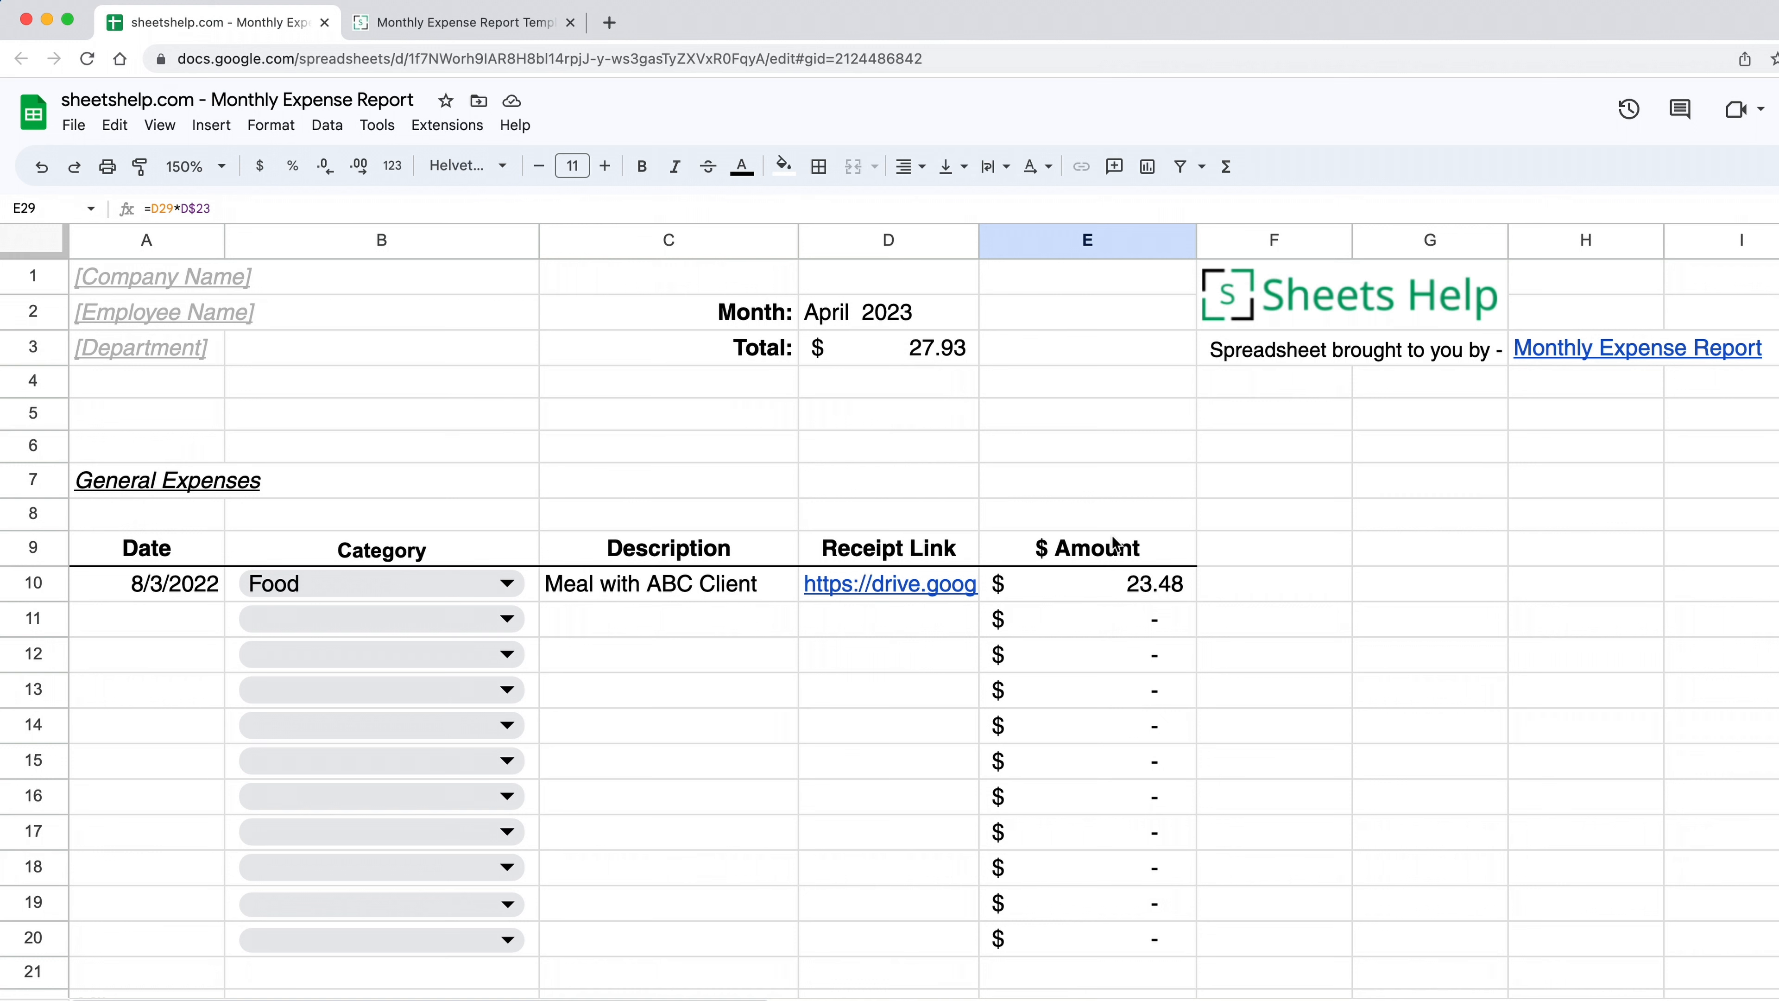
{"action": "left_click", "coordinate": [463, 484]}
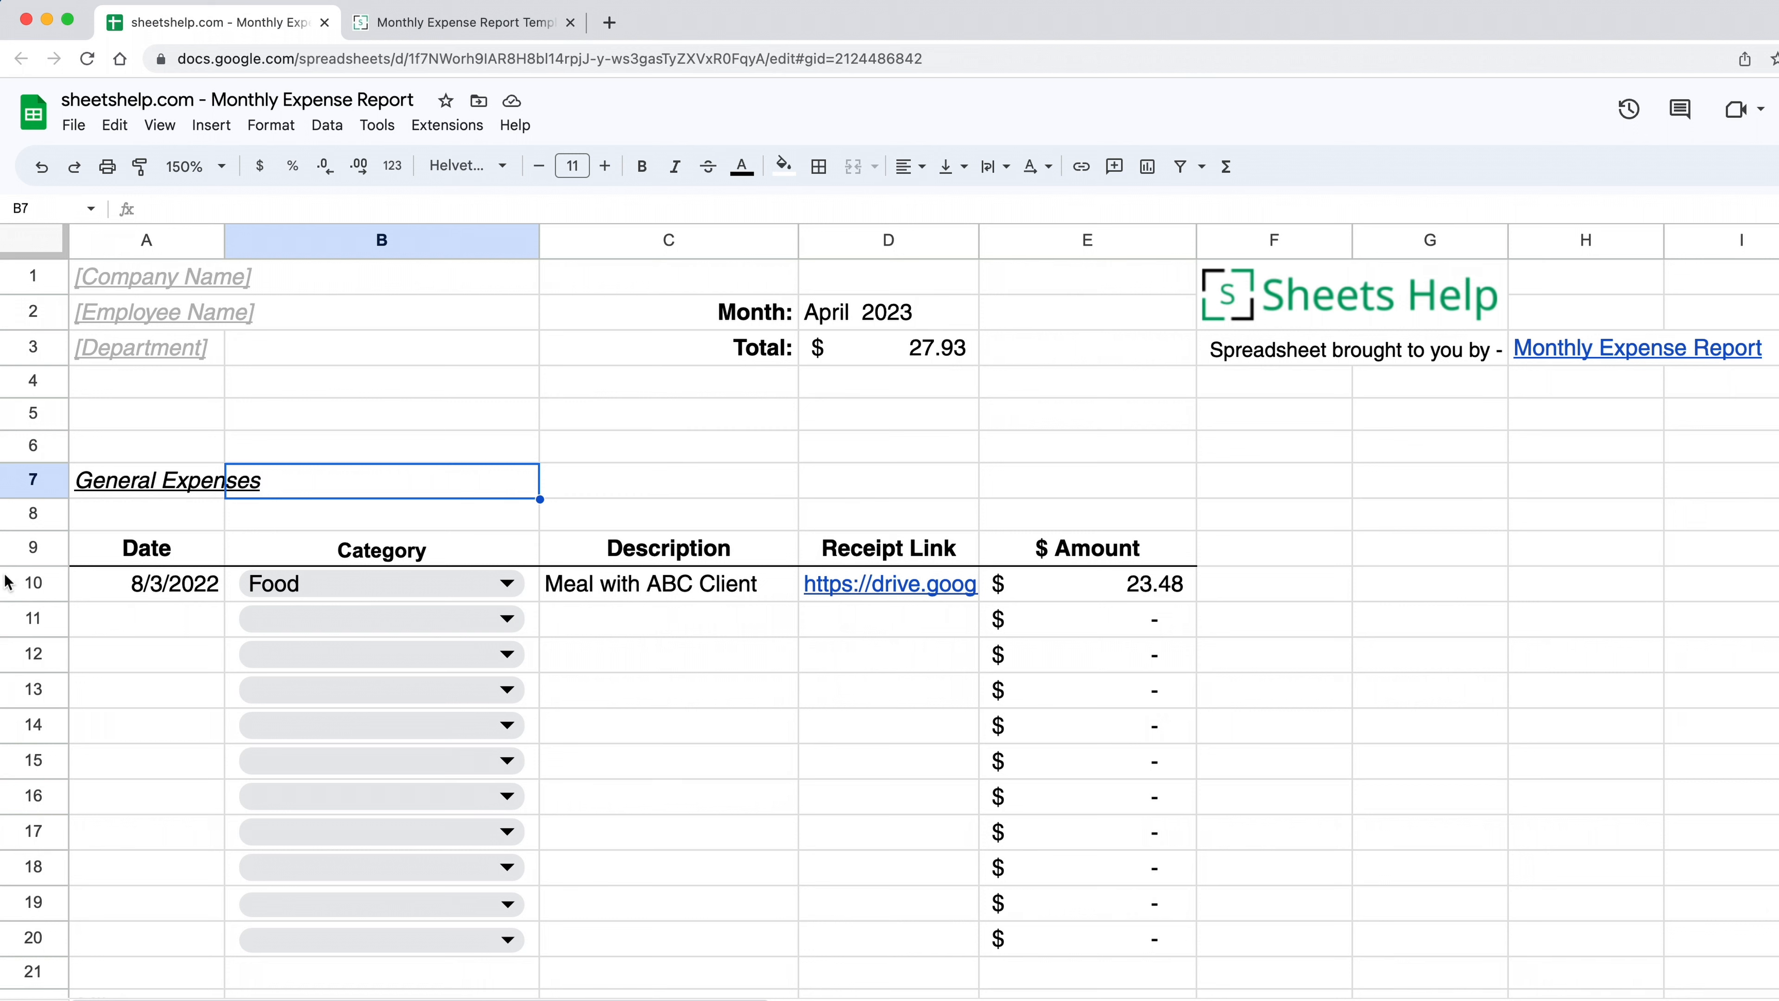
{"action": "left_click", "coordinate": [27, 585]}
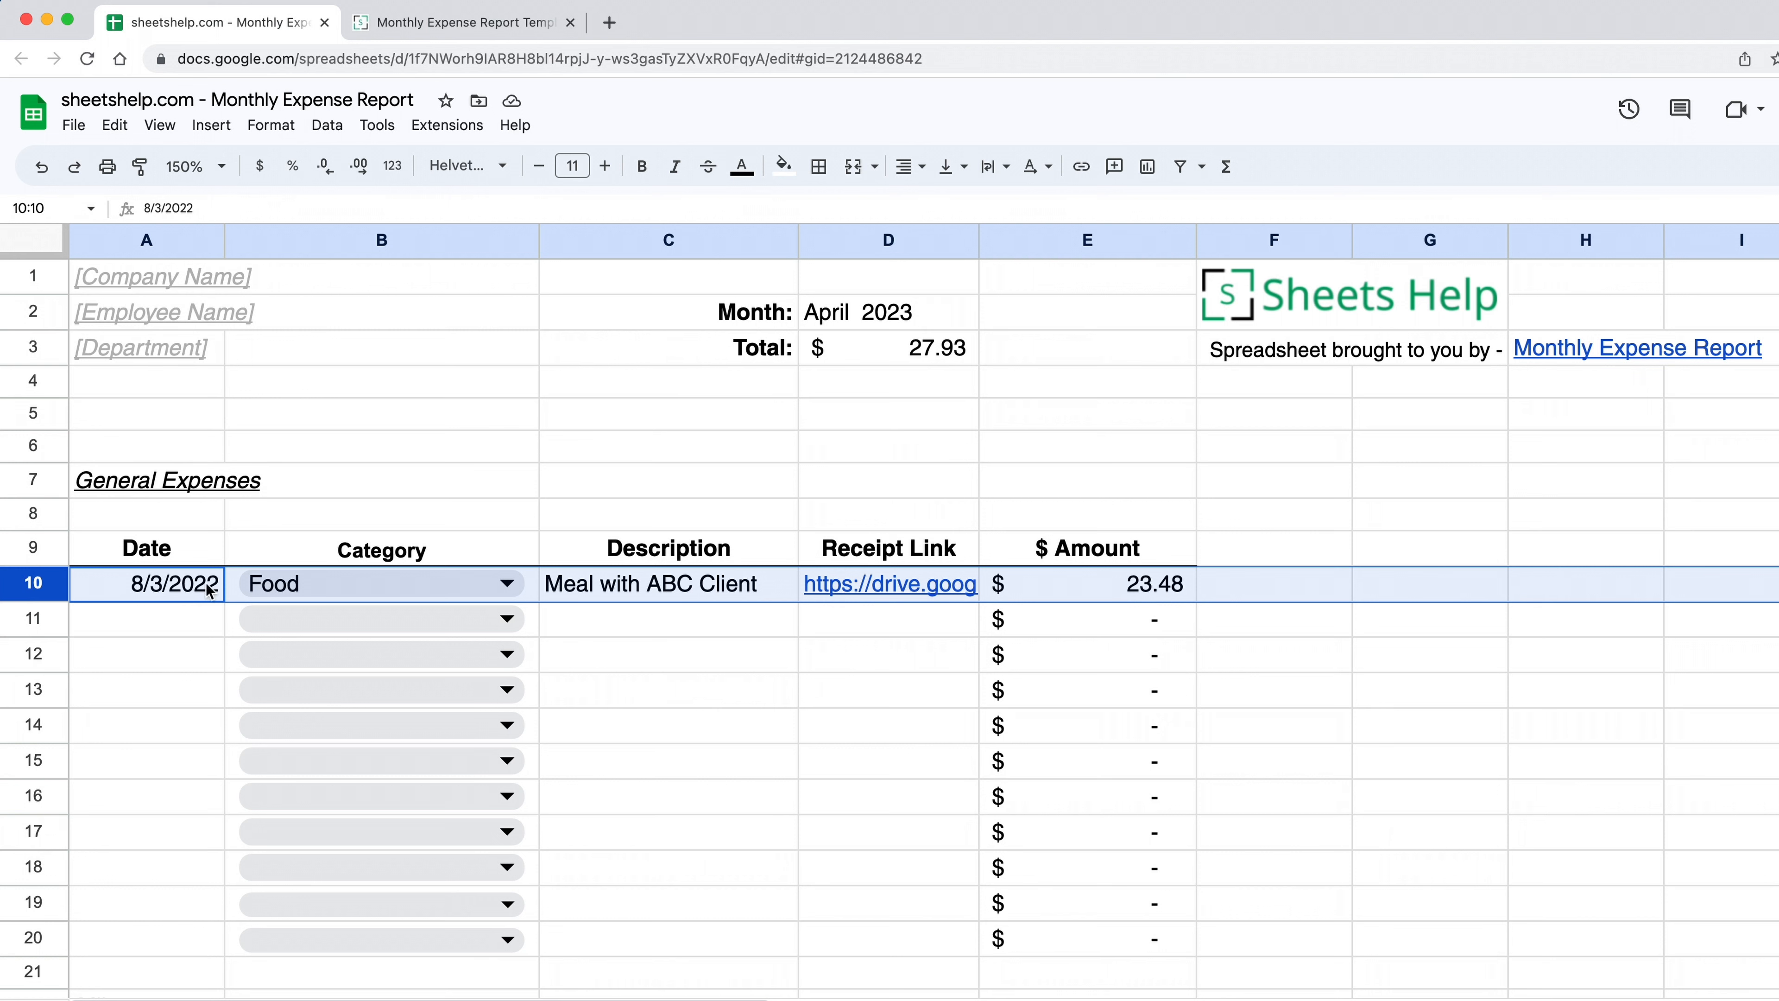
{"action": "left_click", "coordinate": [1139, 596]}
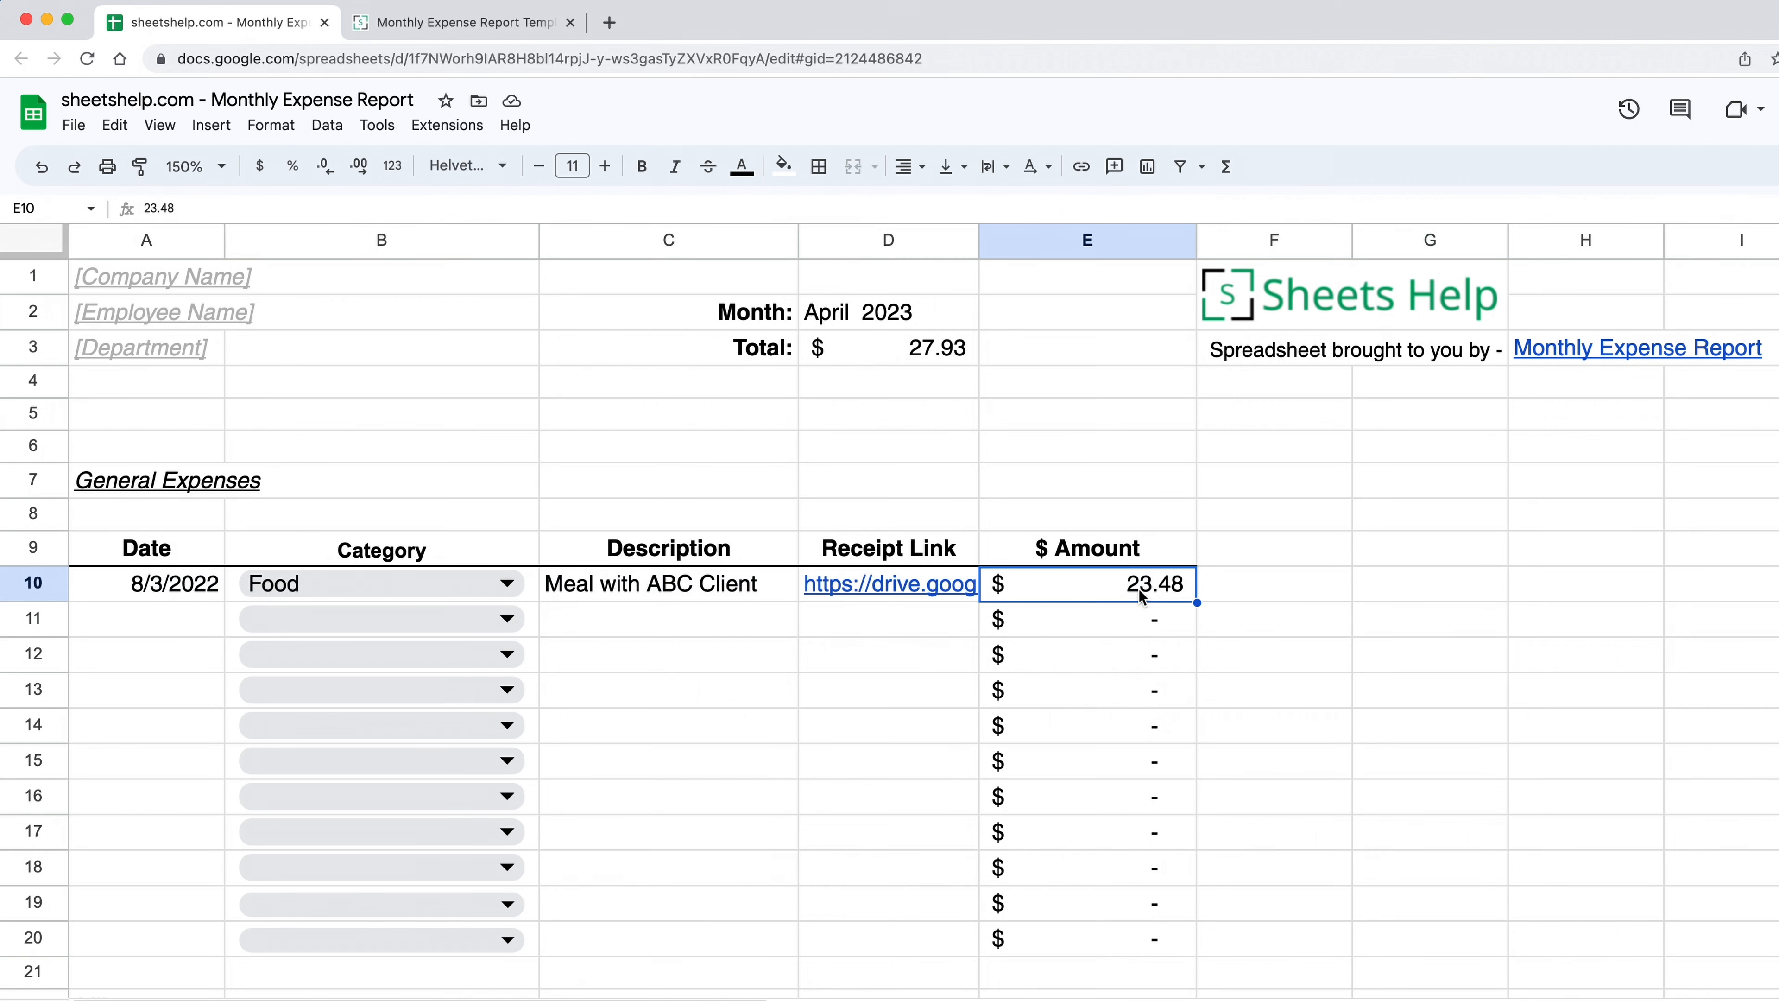
{"action": "left_click", "coordinate": [1132, 622]}
{"action": "left_click", "coordinate": [1125, 592]}
{"action": "double_click", "coordinate": [193, 580]}
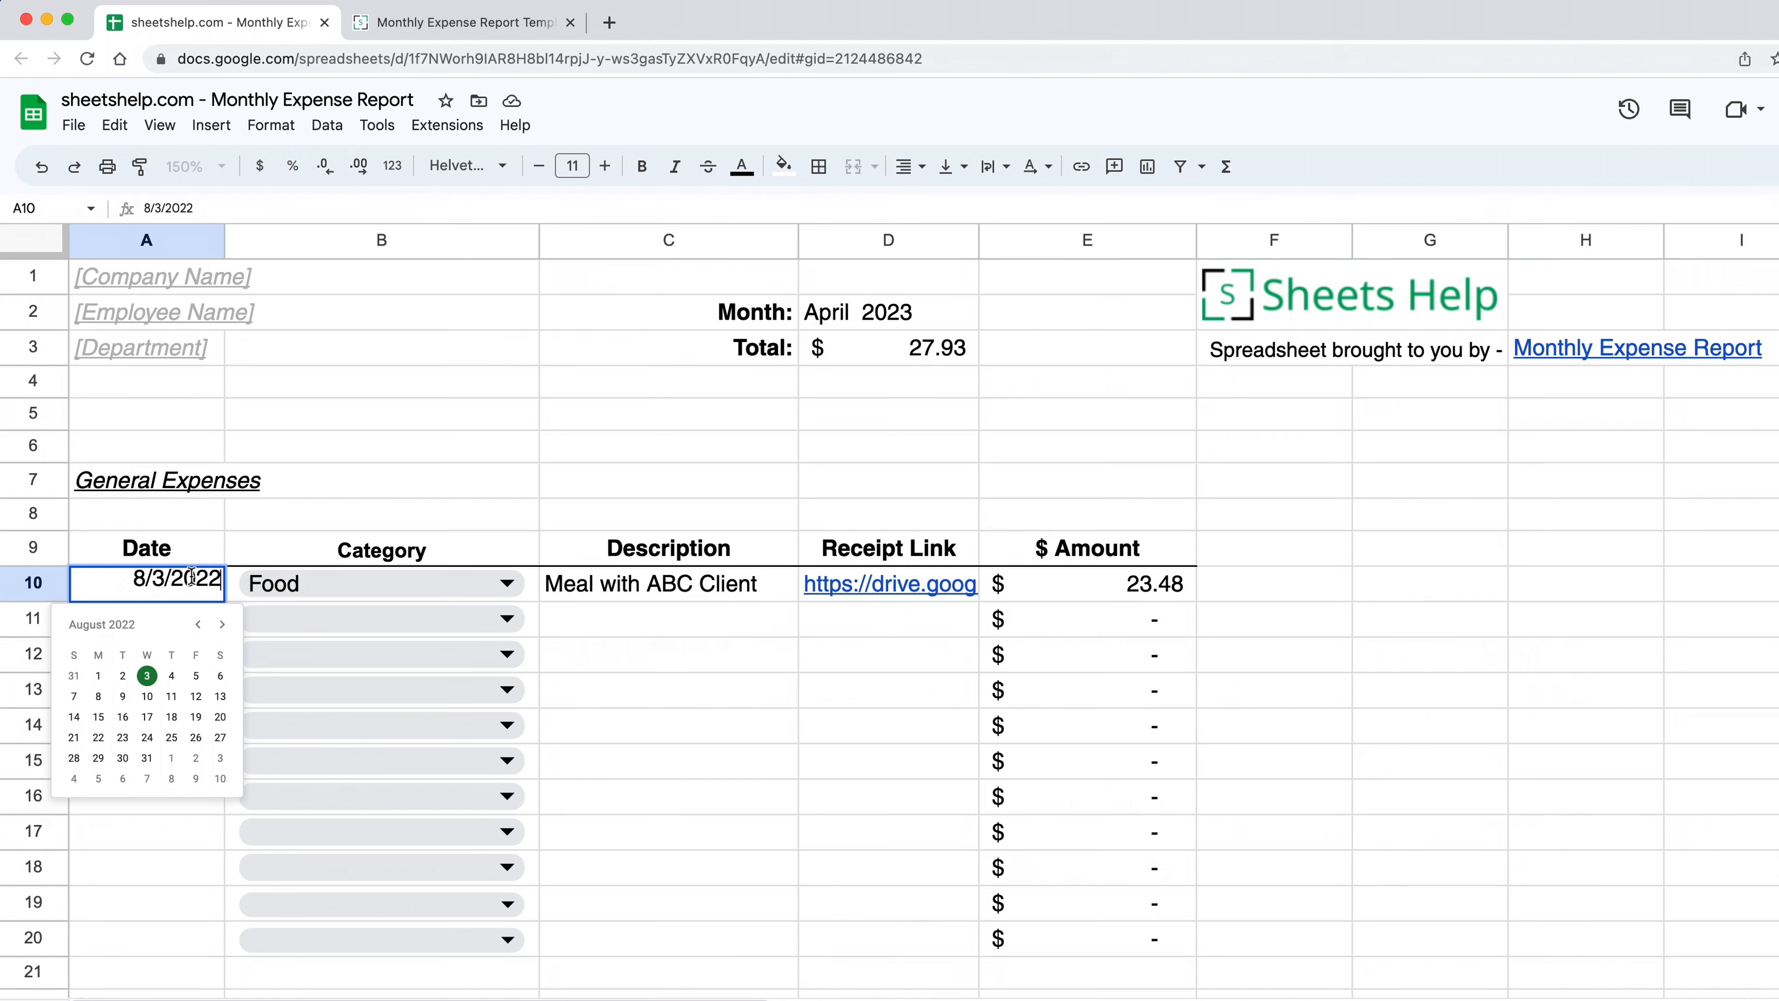
{"action": "key", "text": "Escape"}
{"action": "left_click", "coordinate": [74, 124]}
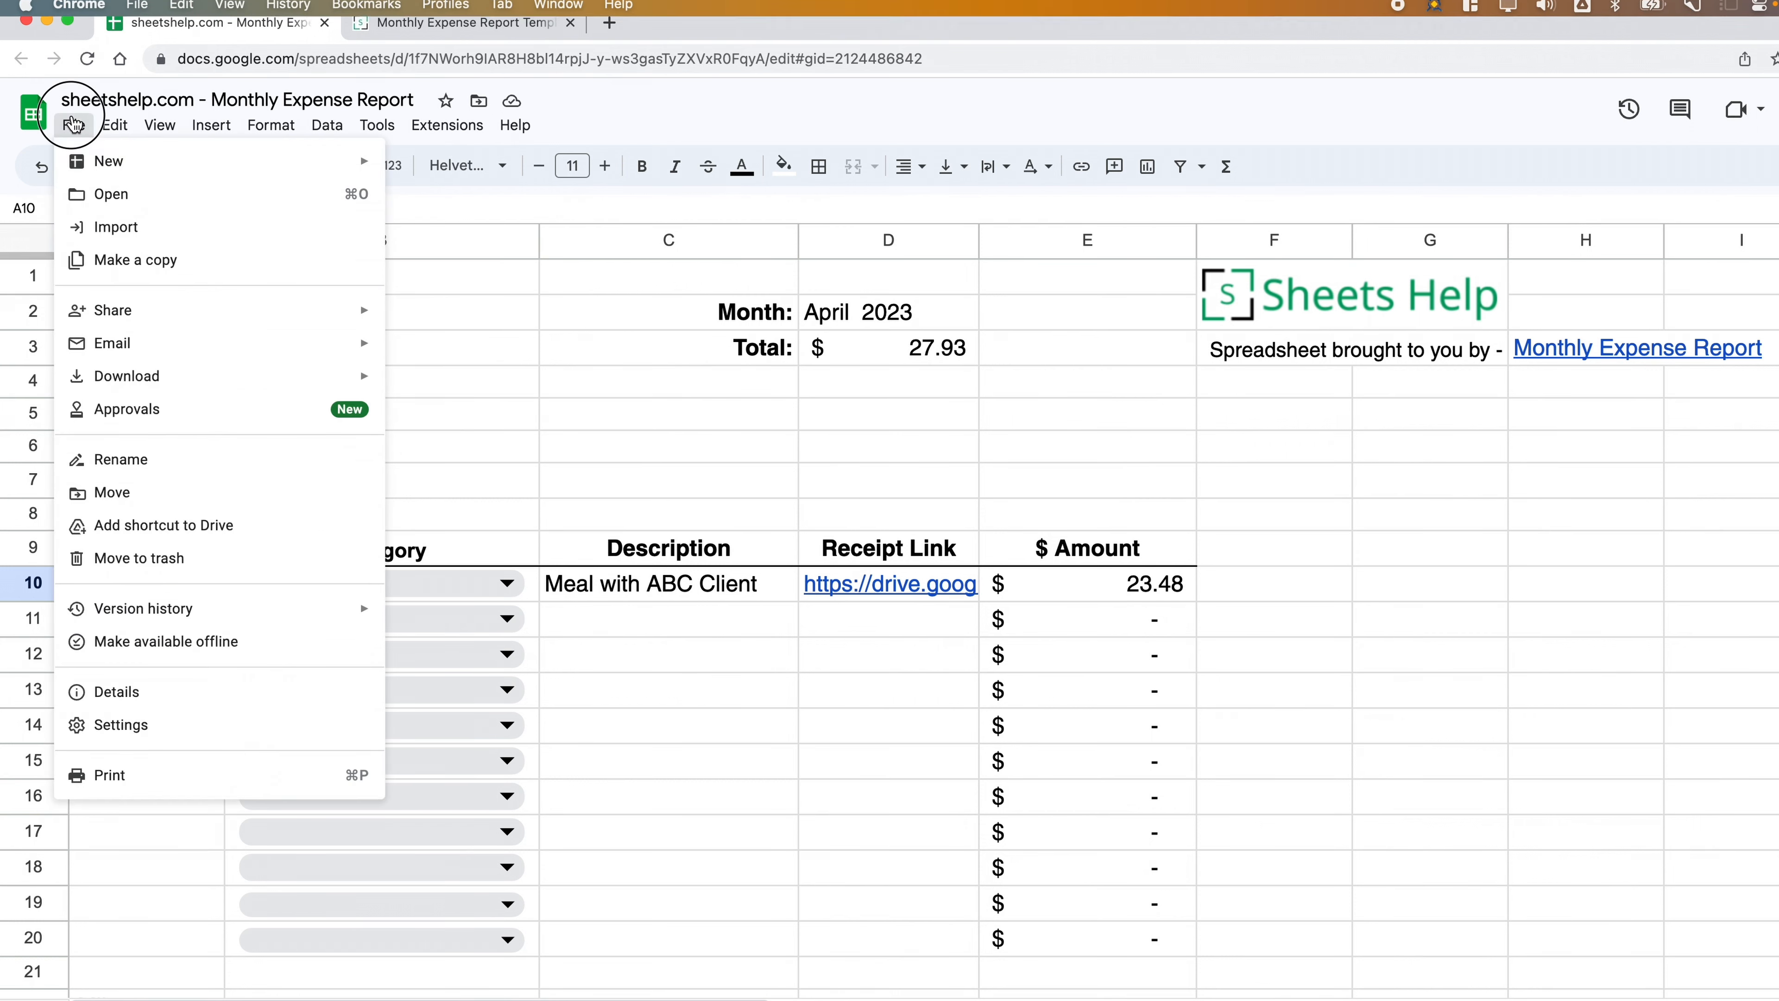
{"action": "left_click", "coordinate": [279, 728]}
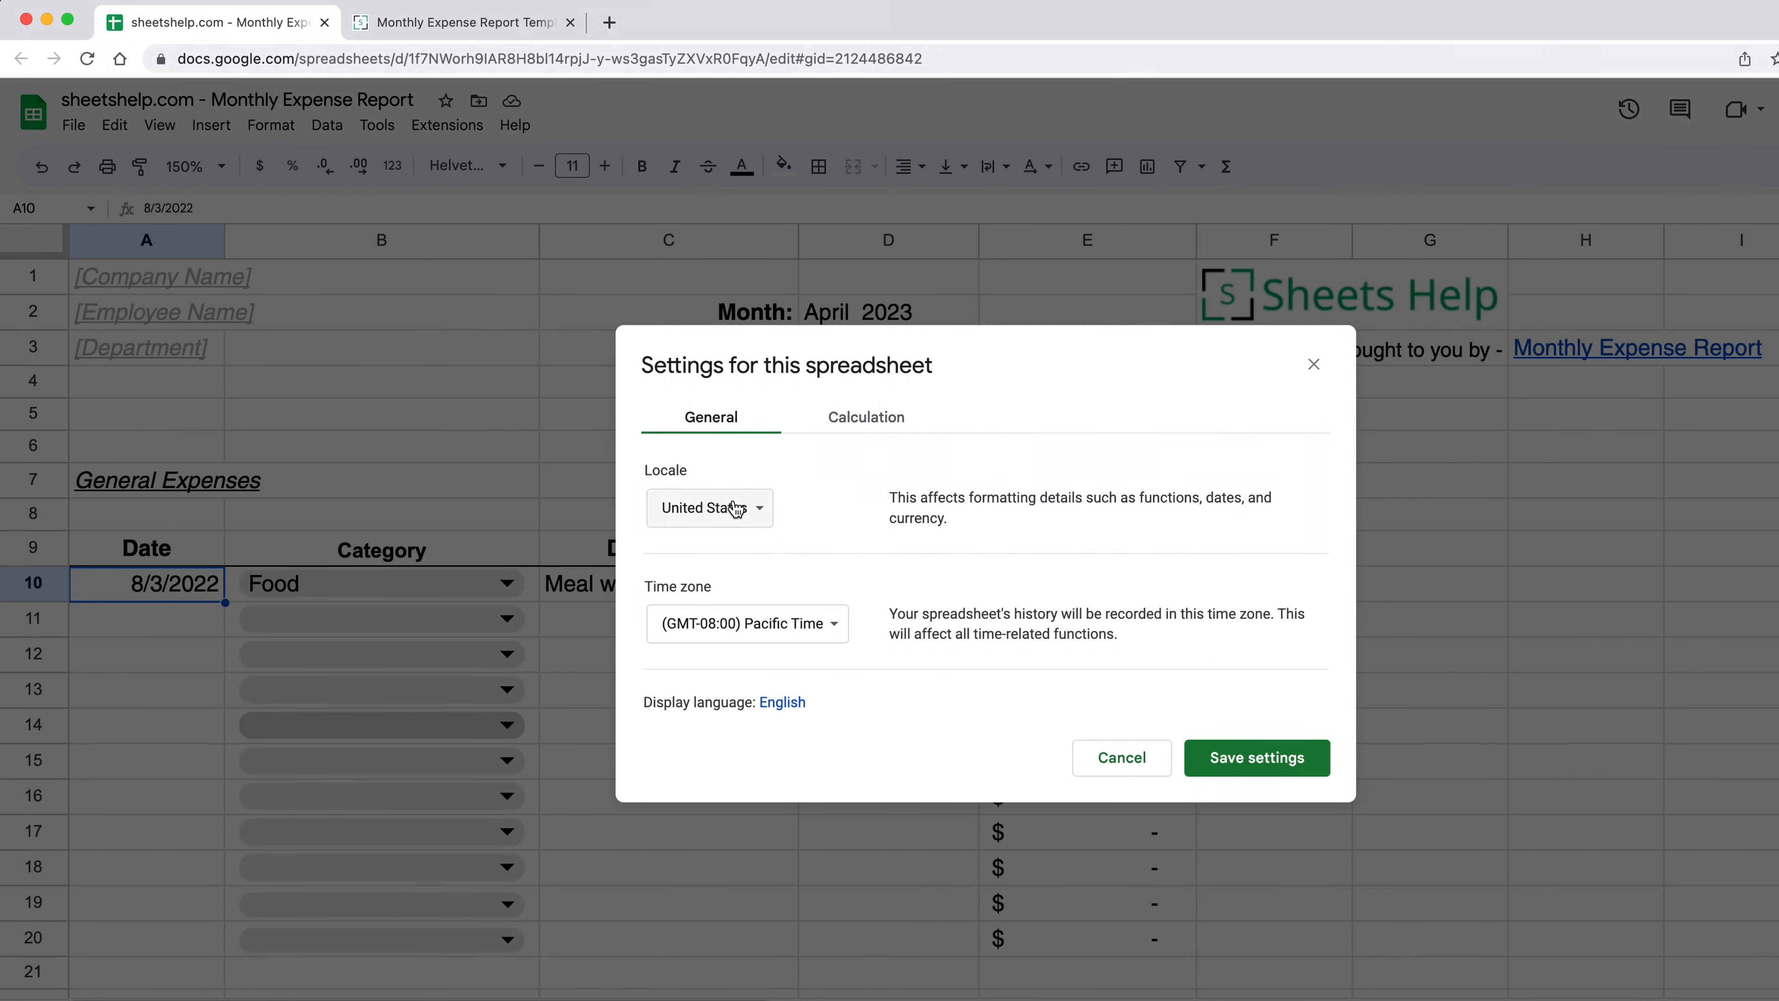
{"action": "left_click", "coordinate": [1106, 764]}
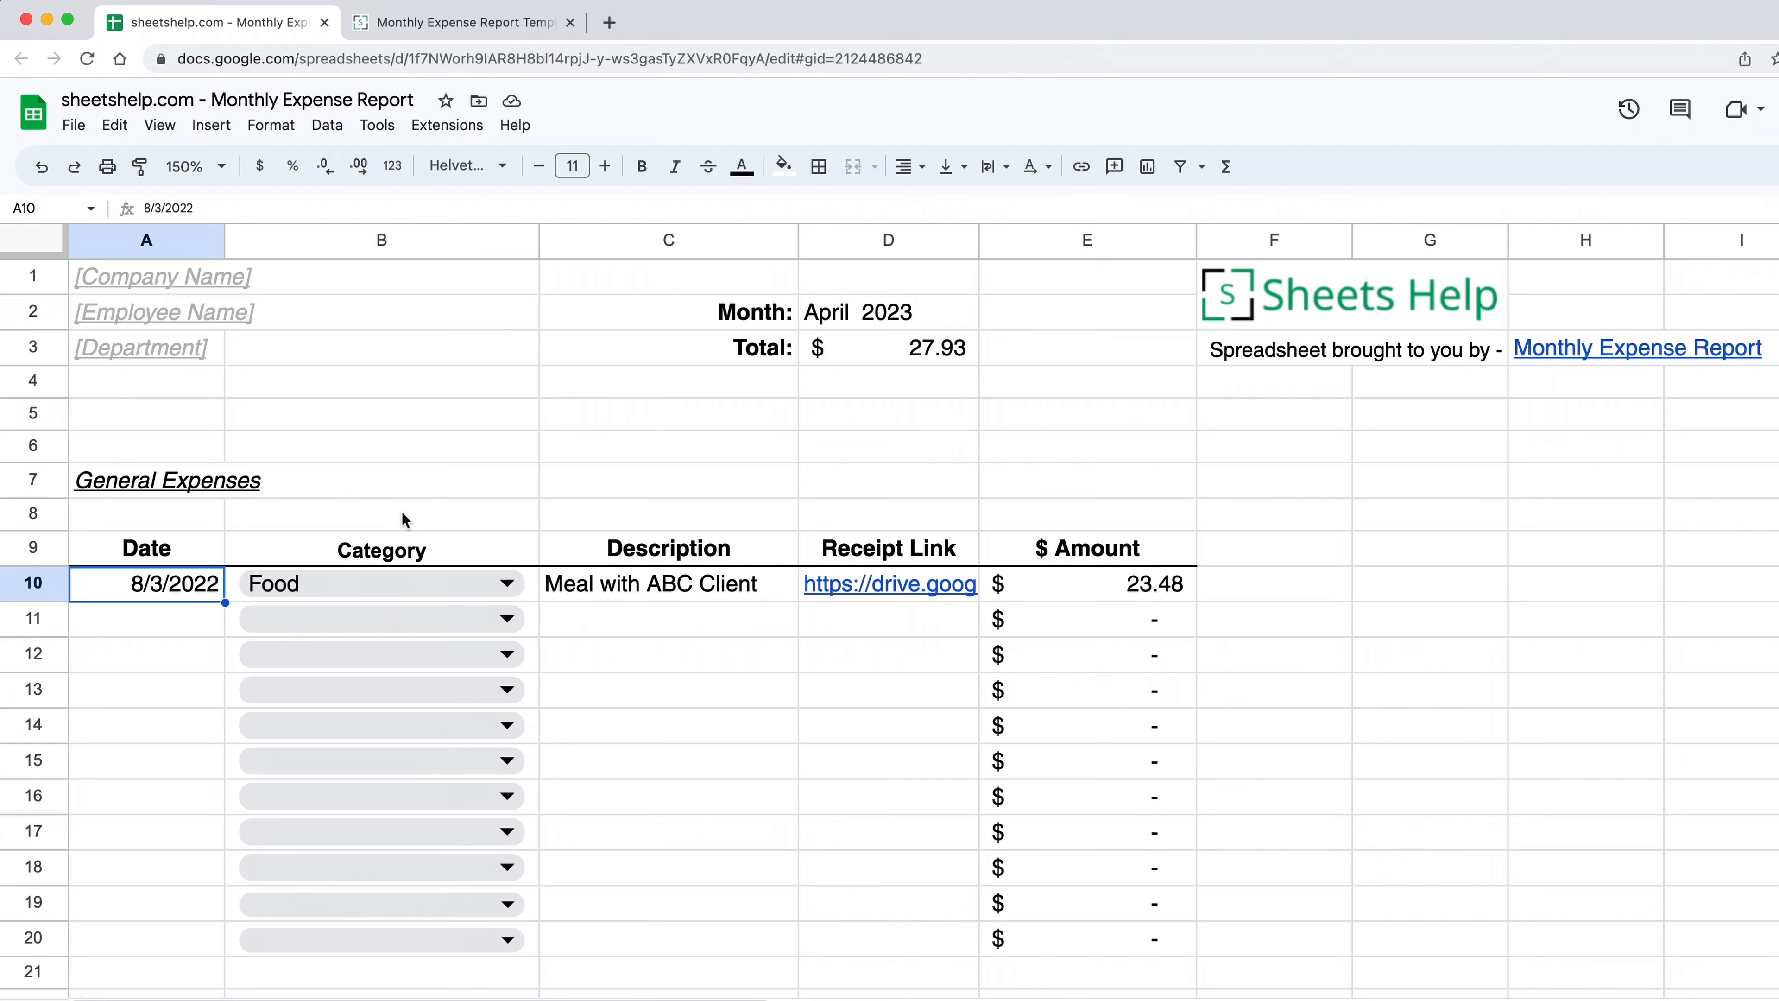
{"action": "left_click", "coordinate": [451, 591]}
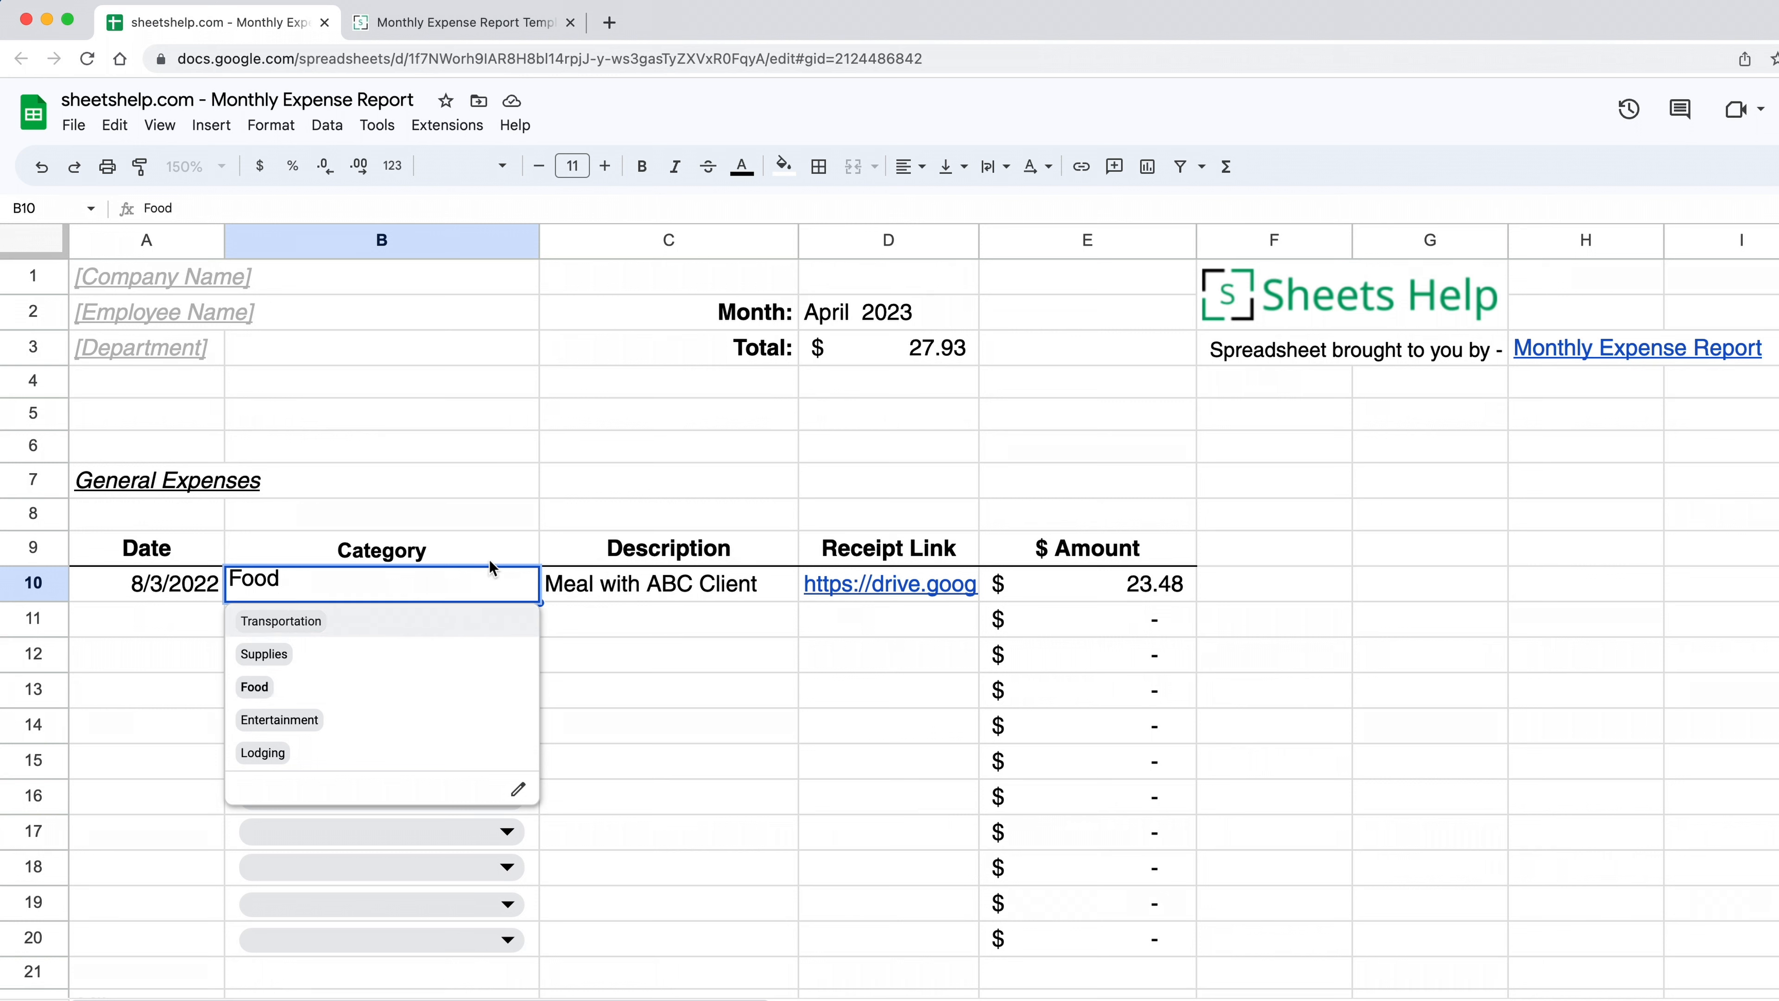
{"action": "key", "text": "Escape"}
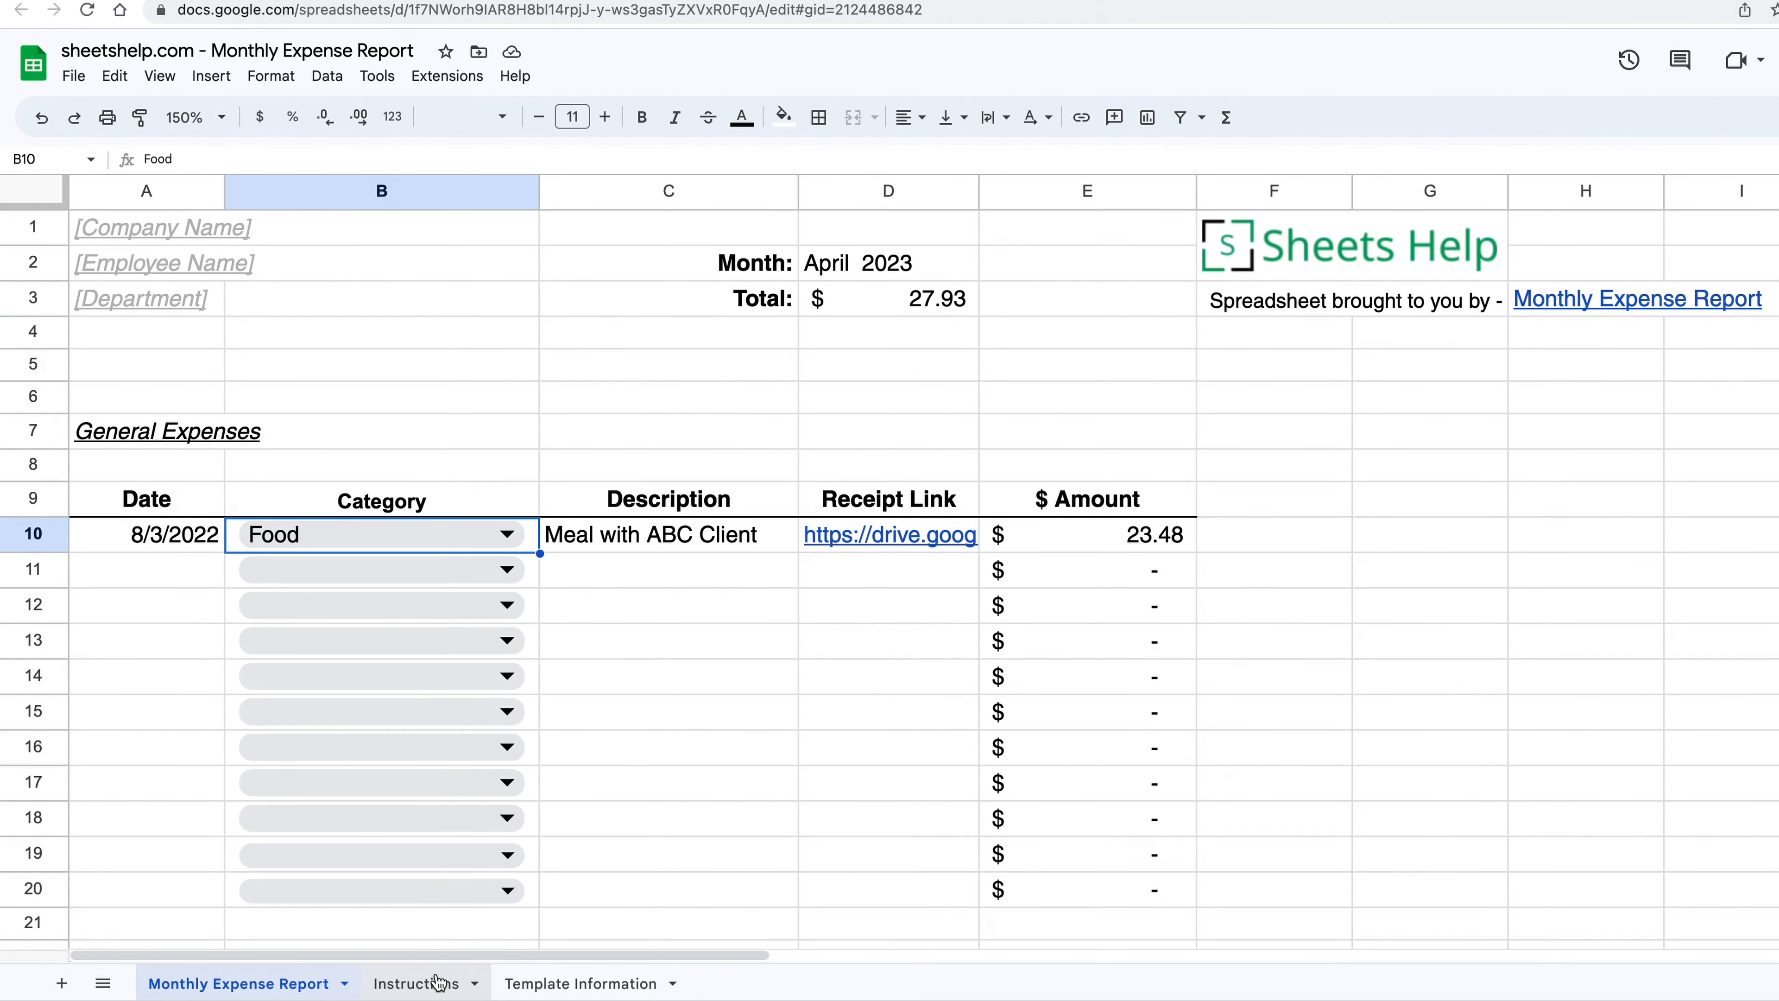
Step: On the Instructions sheet, rename the Entertainment category in C15 to Entertaining
{"action": "left_click", "coordinate": [437, 982]}
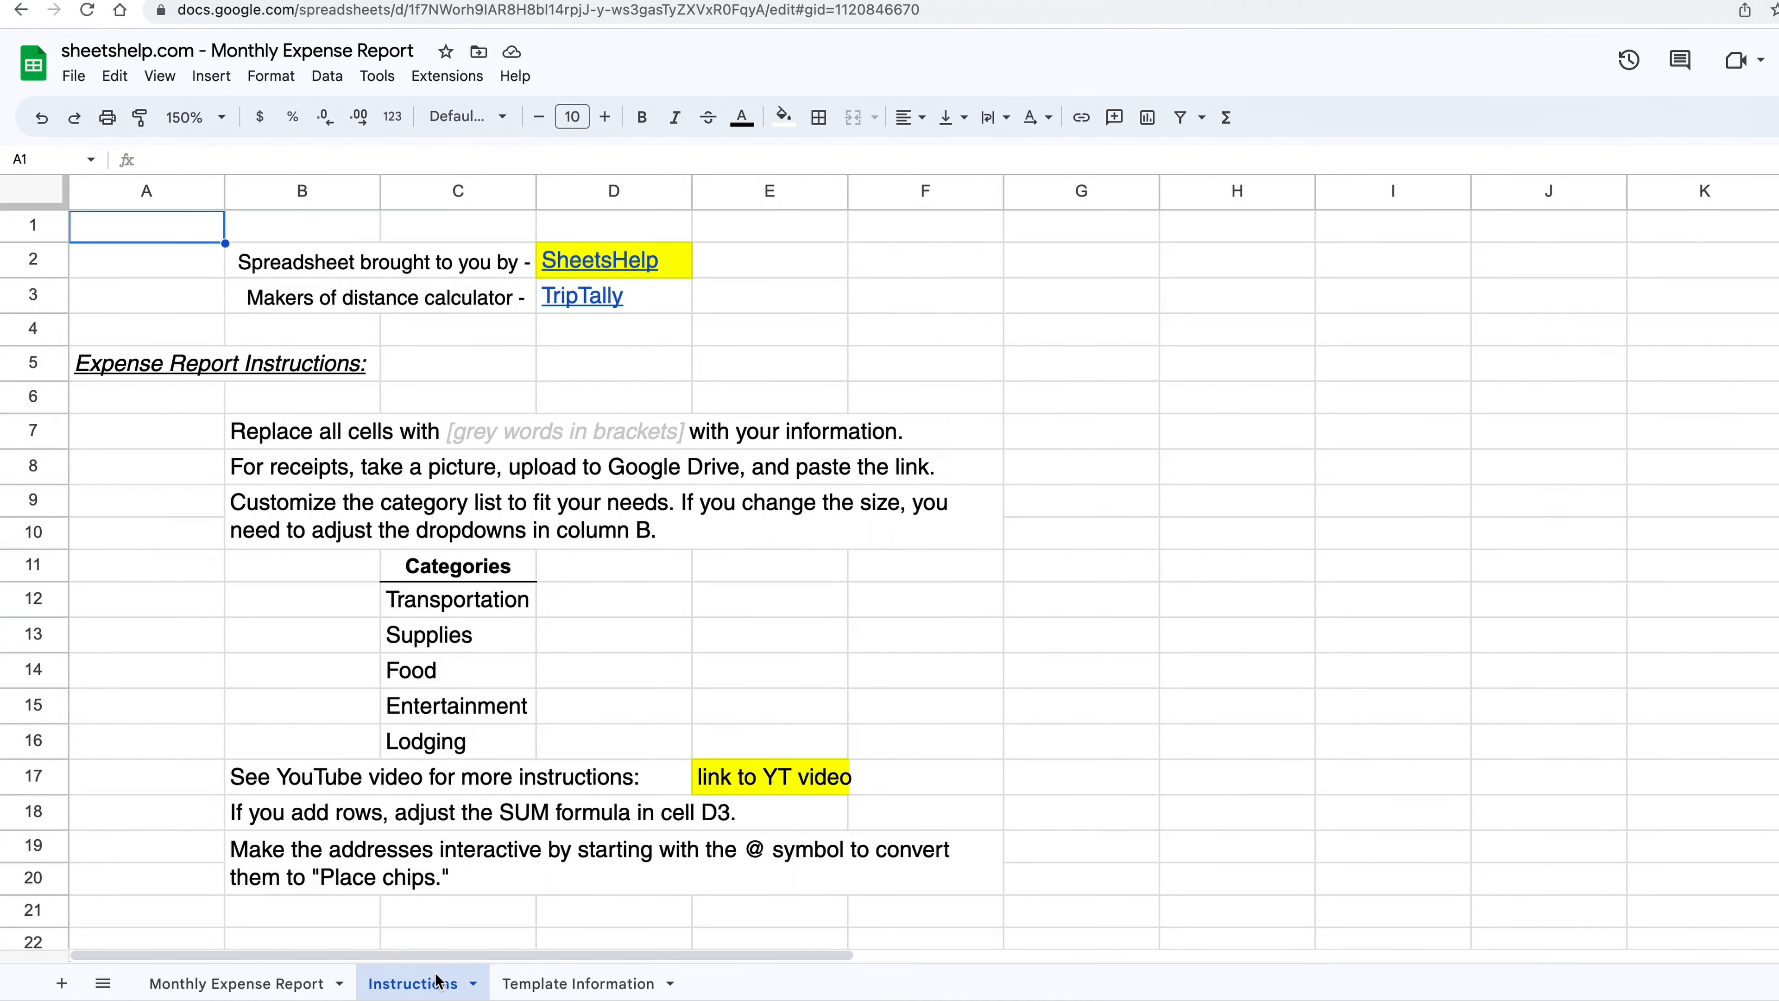
{"action": "left_click", "coordinate": [468, 635]}
{"action": "left_click", "coordinate": [471, 607]}
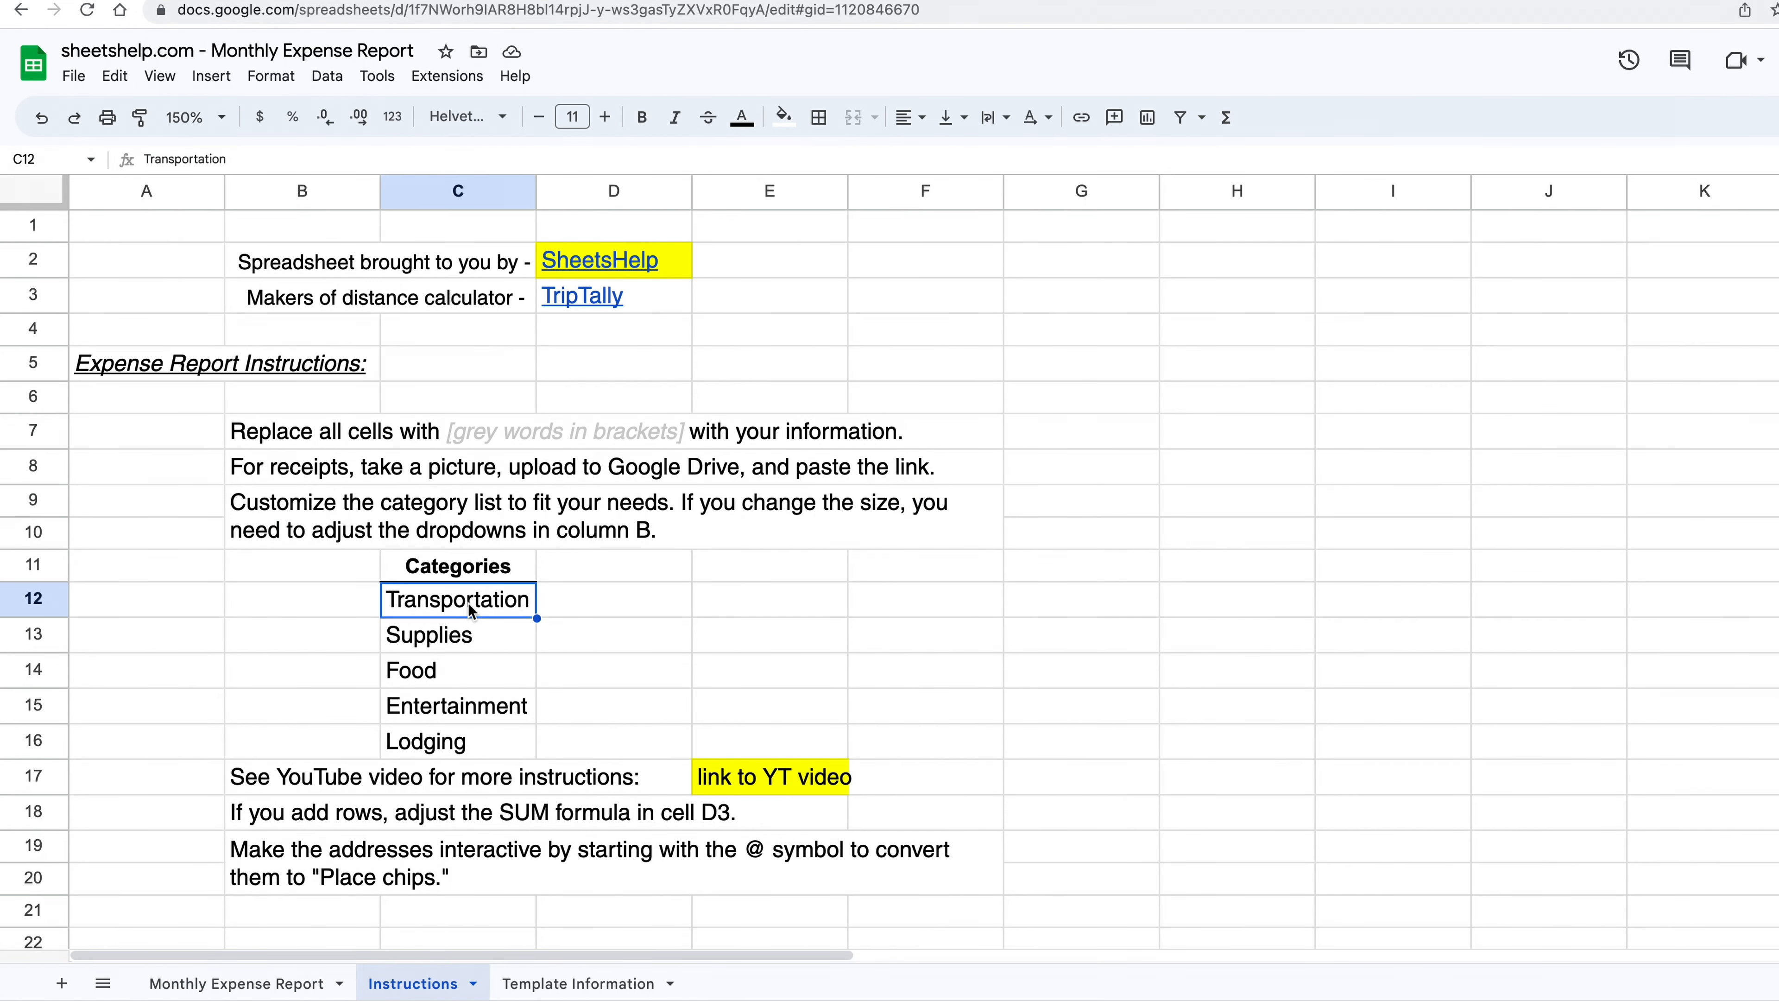
{"action": "left_click", "coordinate": [461, 677]}
{"action": "left_click", "coordinate": [466, 713]}
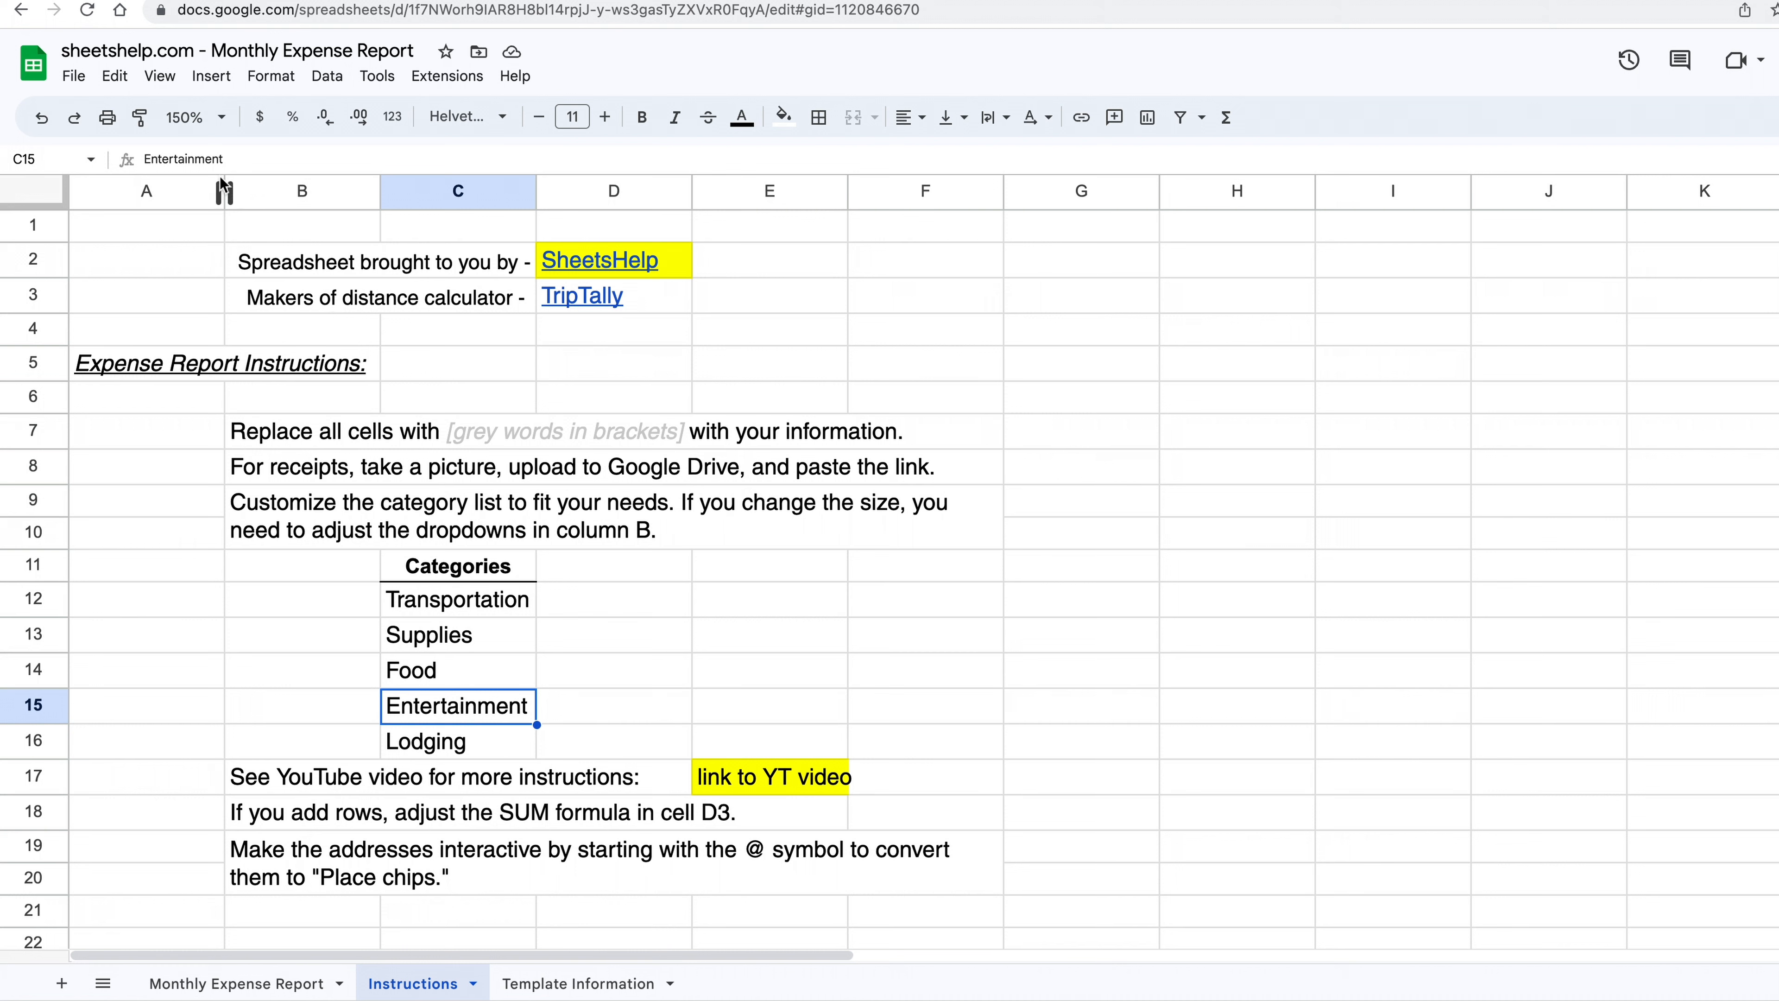
{"action": "left_click_drag", "start_coordinate": [195, 160], "coordinate": [264, 157]}
{"action": "type", "text": "ing"}
{"action": "key", "text": "Return"}
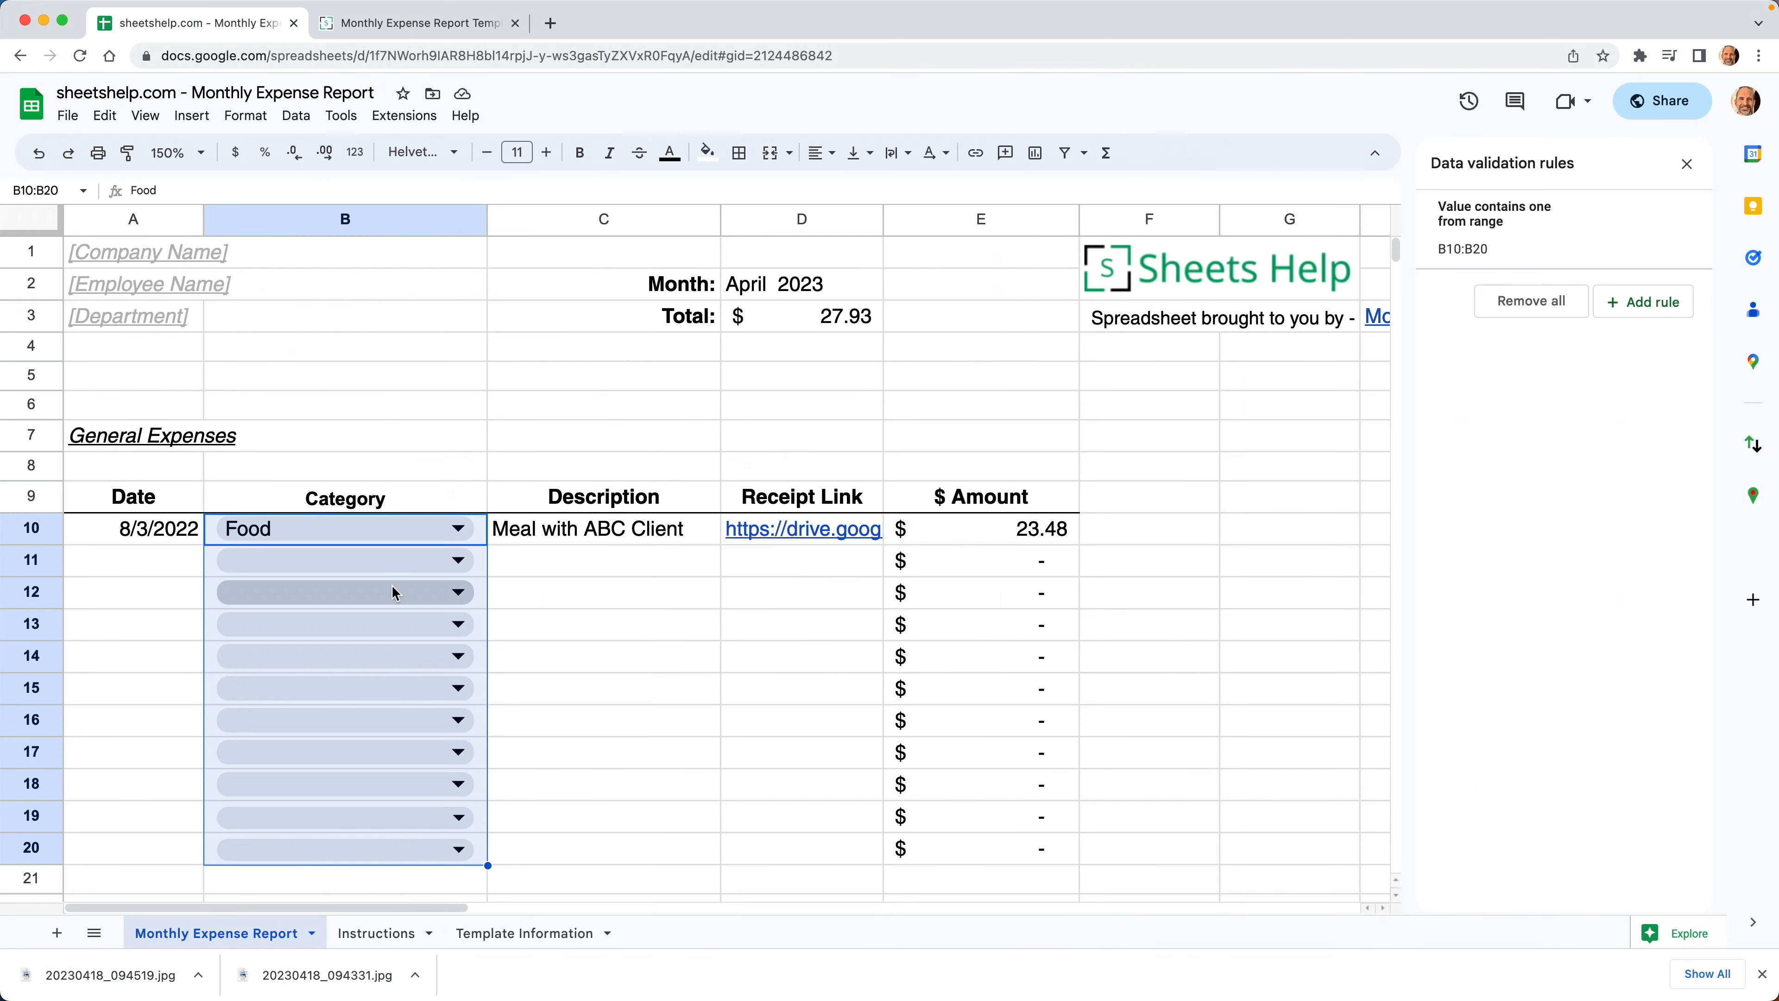
{"action": "left_click", "coordinate": [451, 527]}
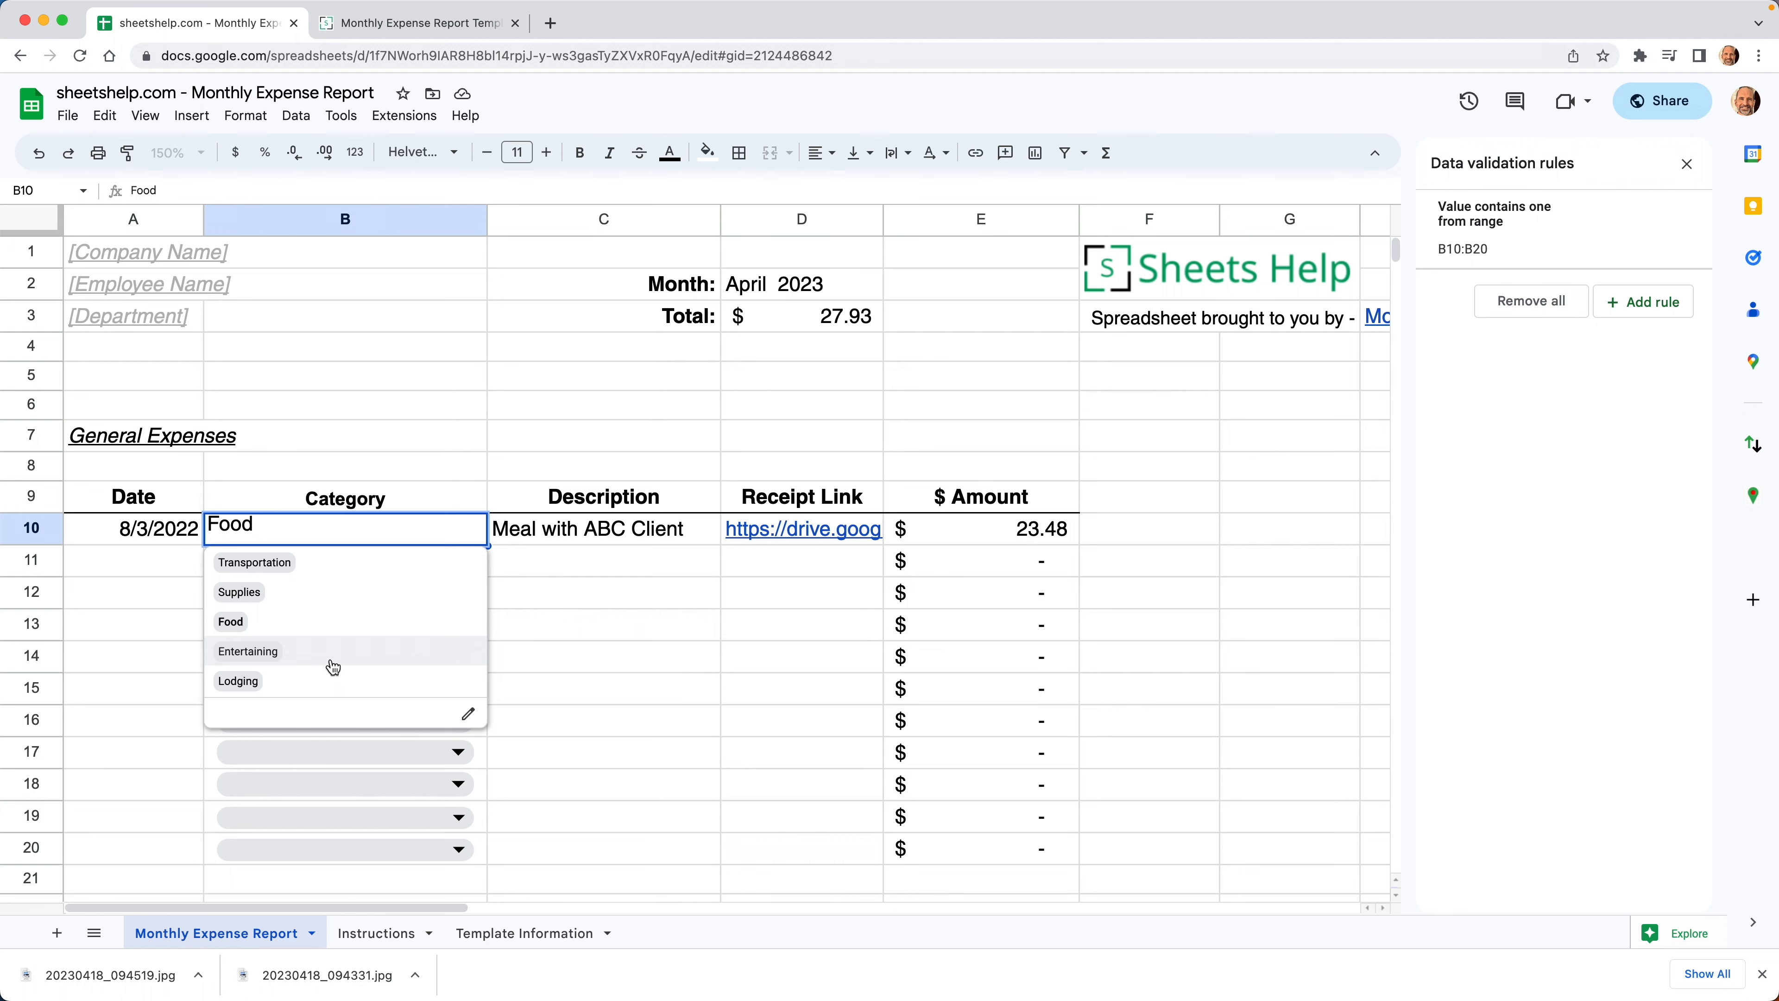
{"action": "key", "text": "Escape"}
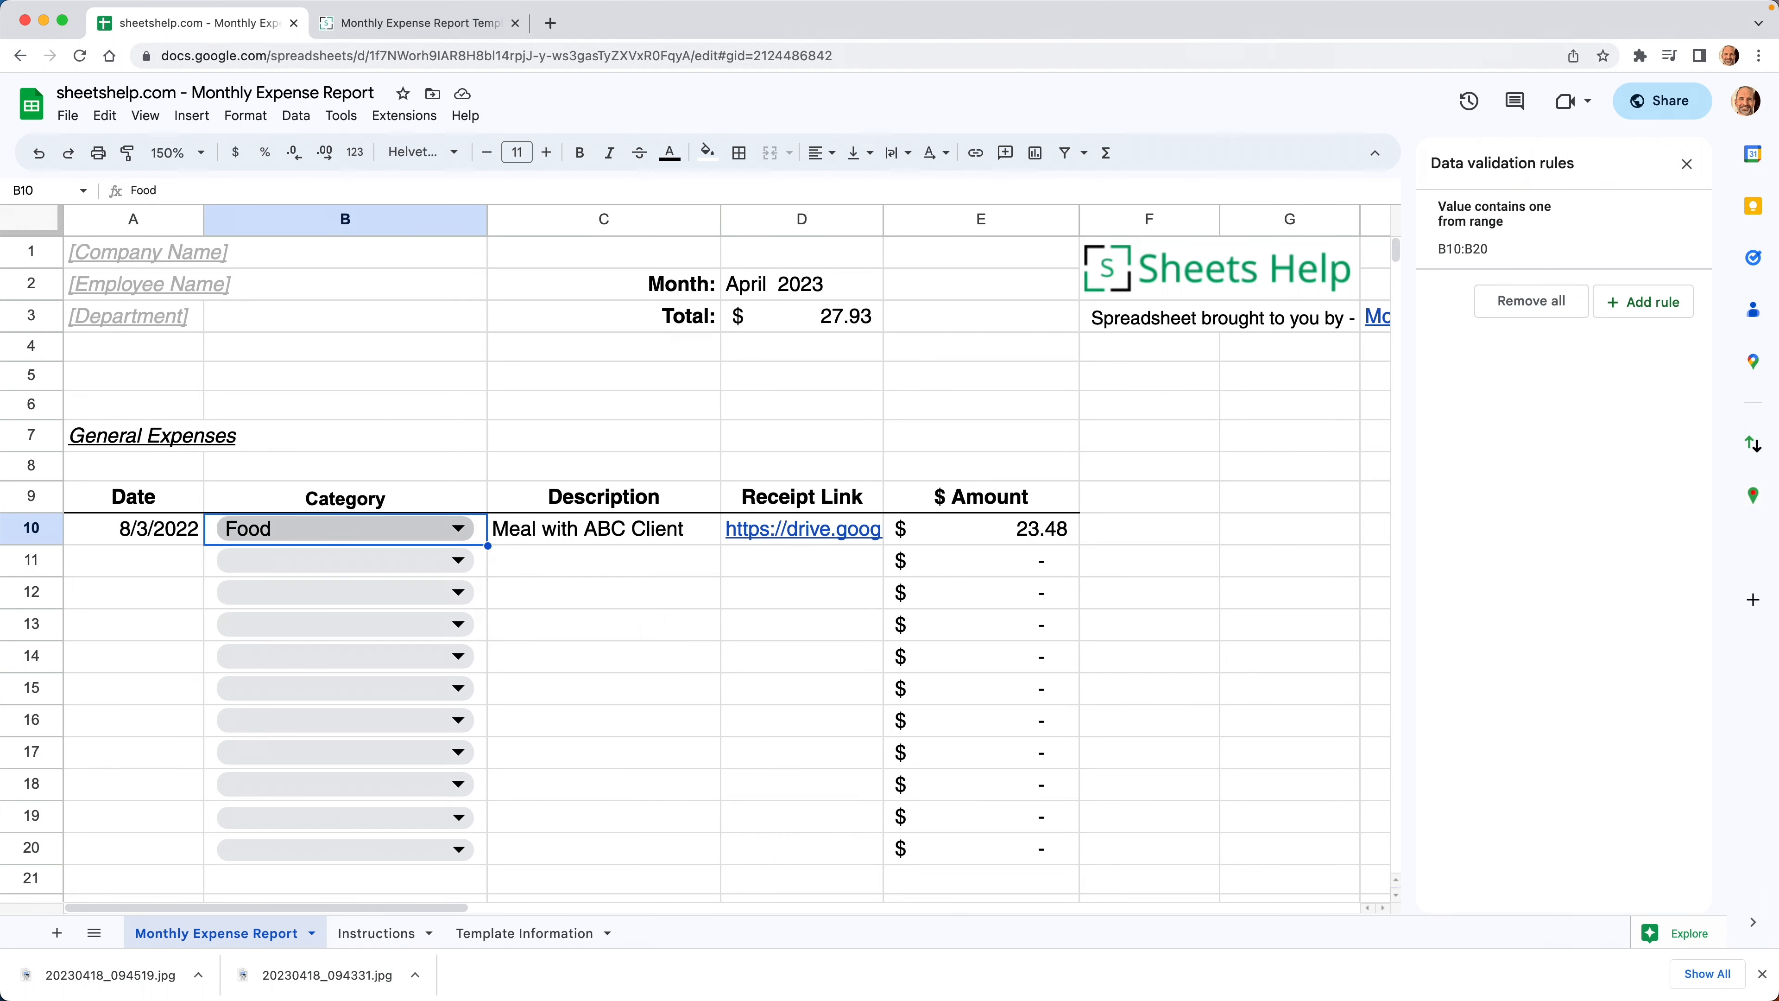
{"action": "left_click", "coordinate": [565, 531]}
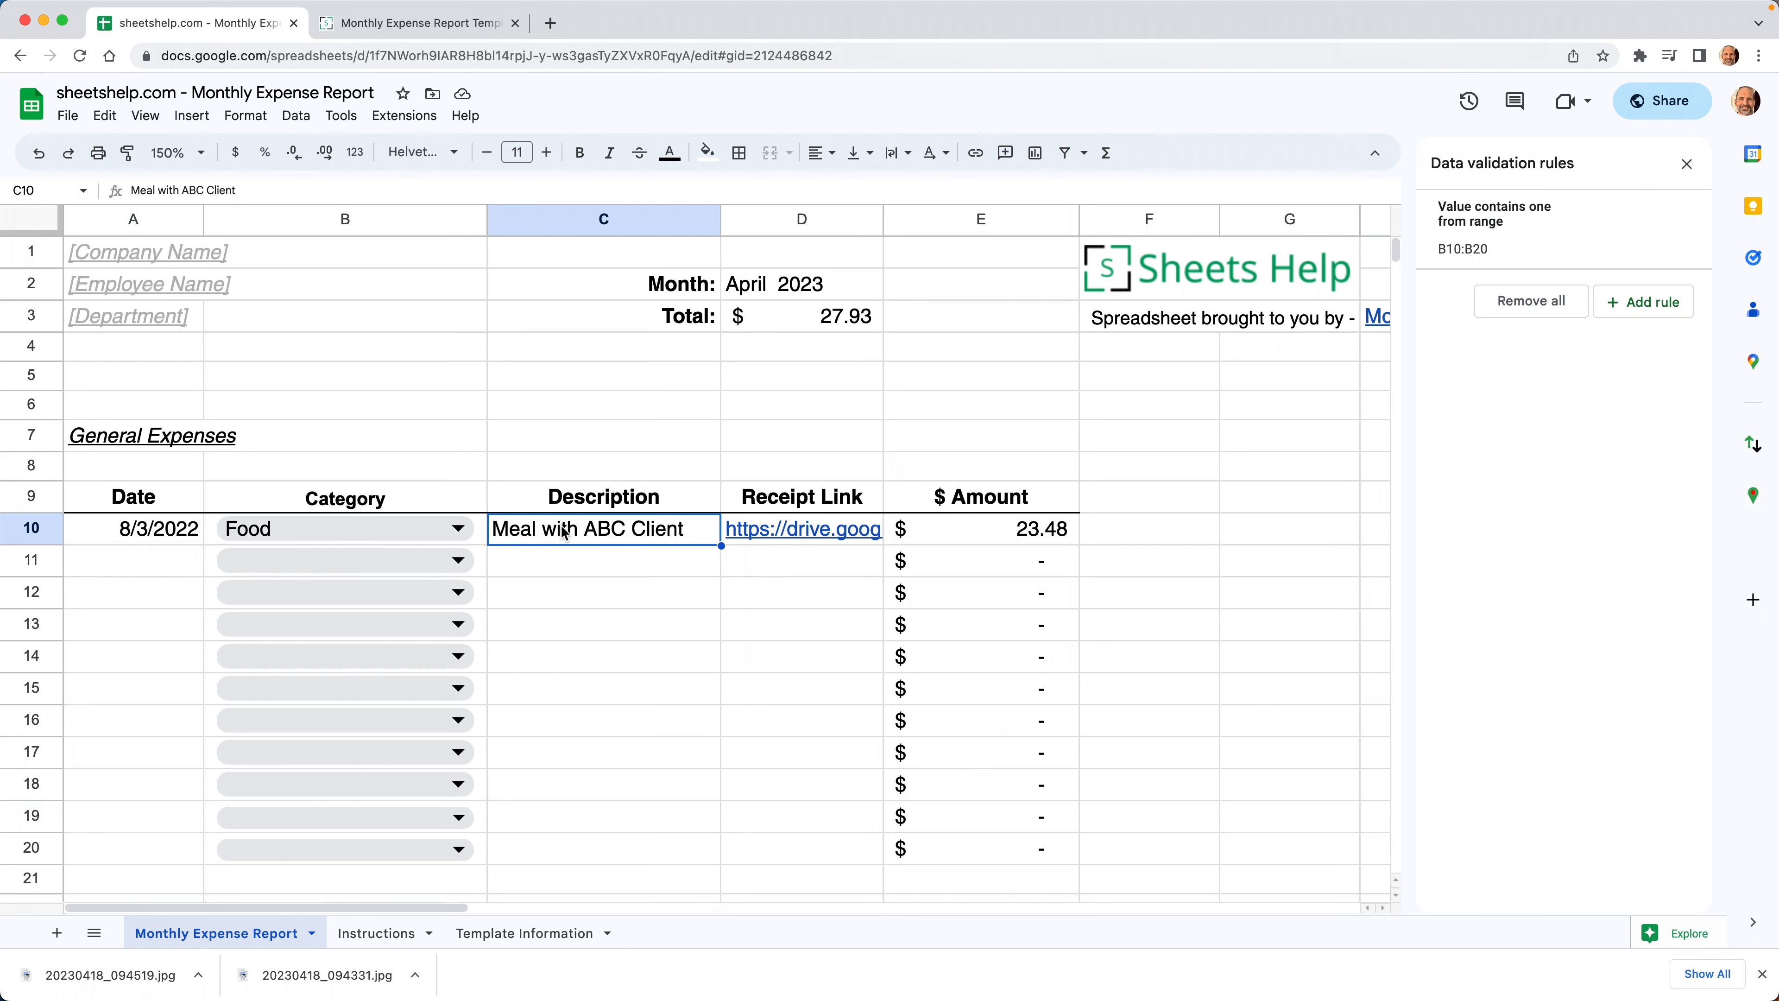
{"action": "mouse_move", "coordinate": [772, 527]}
{"action": "left_click", "coordinate": [772, 527]}
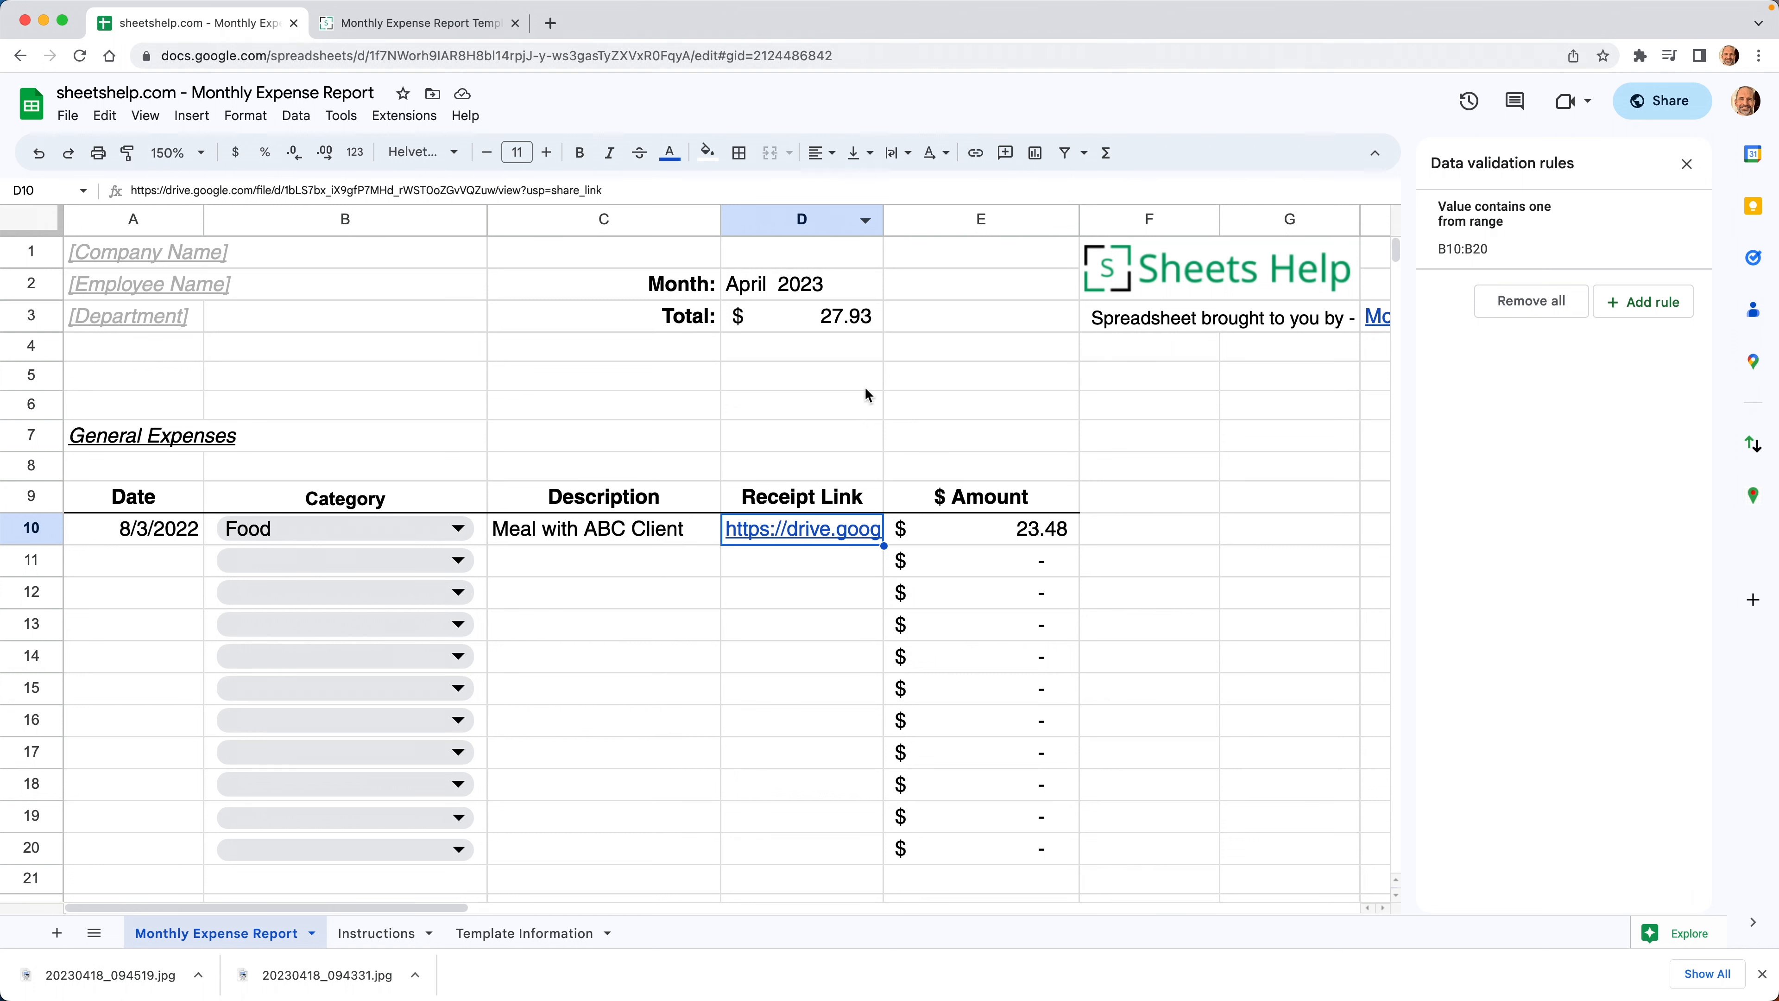
{"action": "left_click", "coordinate": [966, 527]}
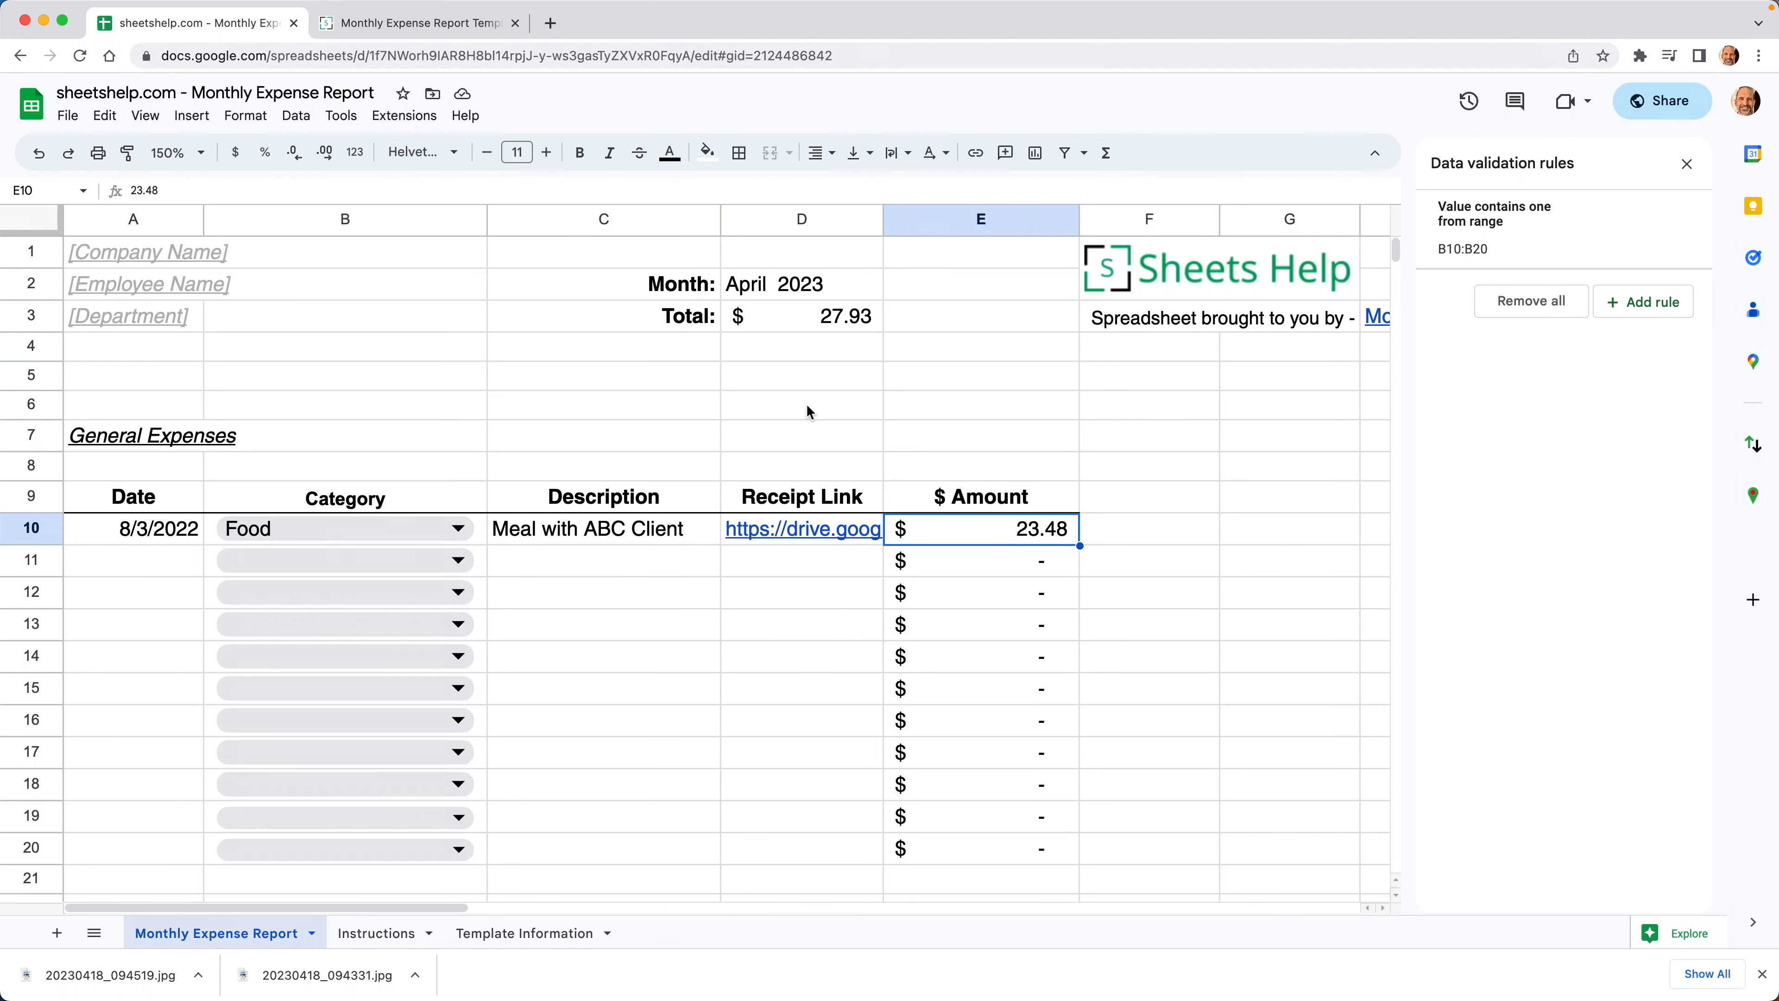
{"action": "left_click", "coordinate": [788, 315]}
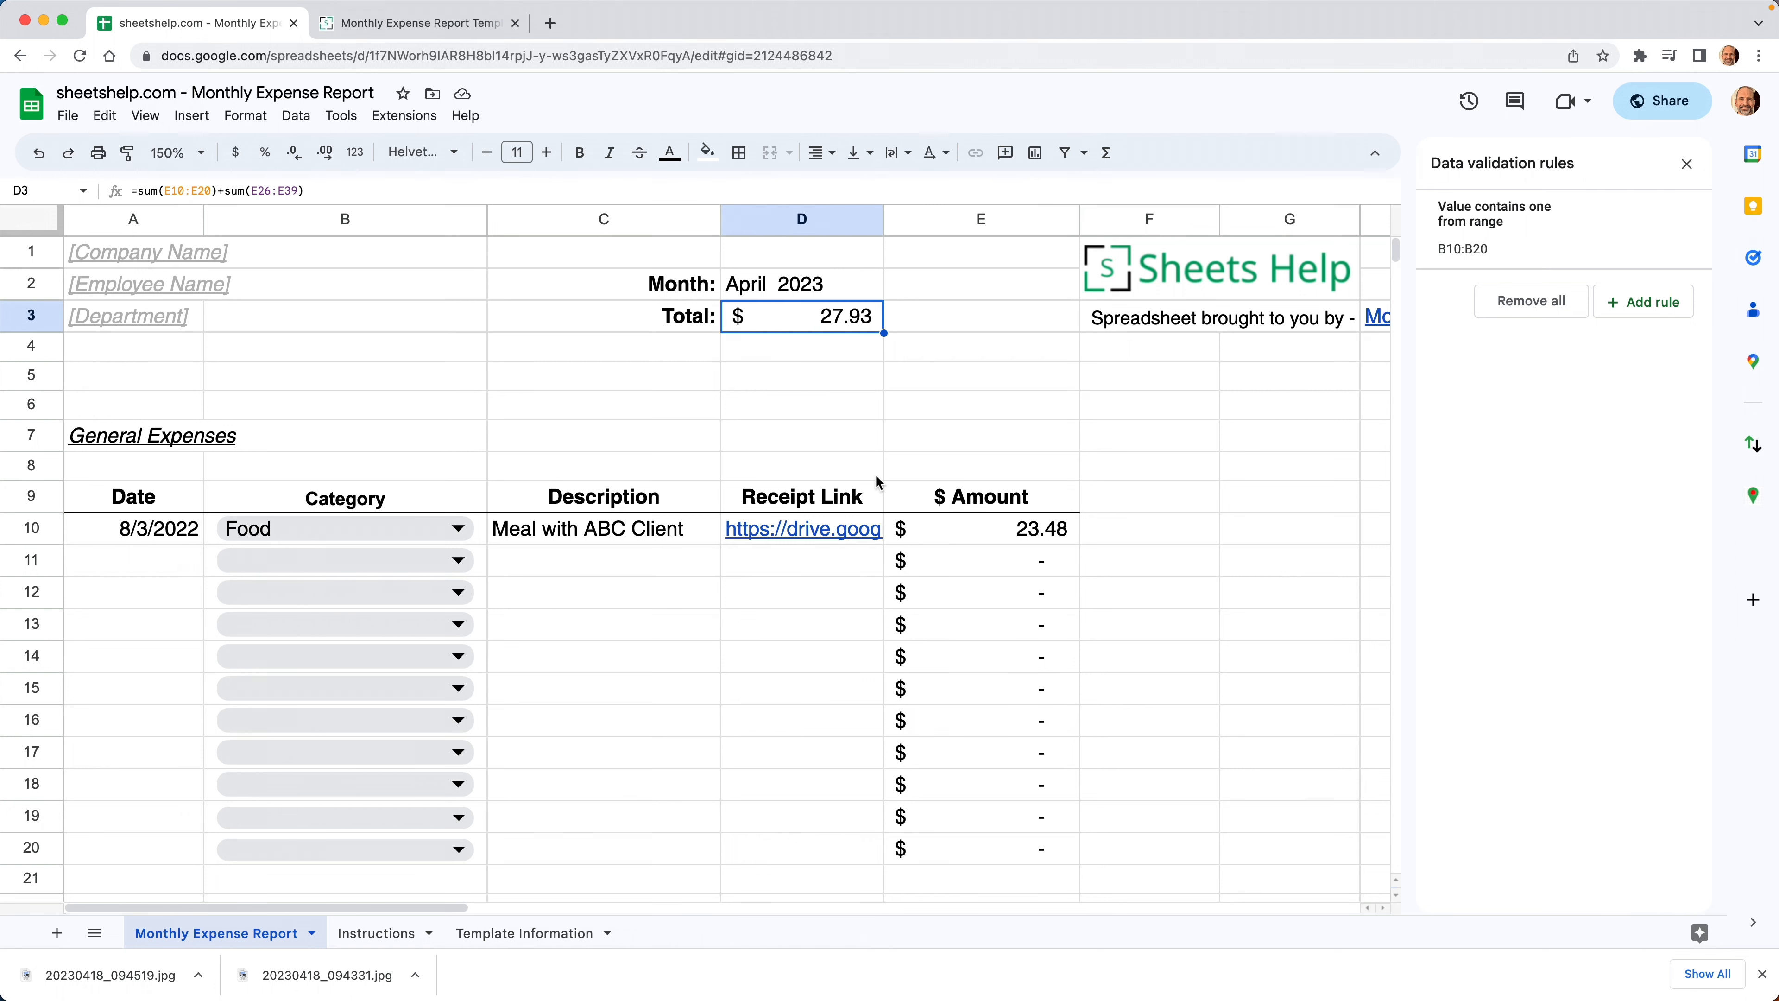
Step: Enter 100 as the E13 amount and check the Total rises to $127.93
{"action": "left_click", "coordinate": [1000, 621]}
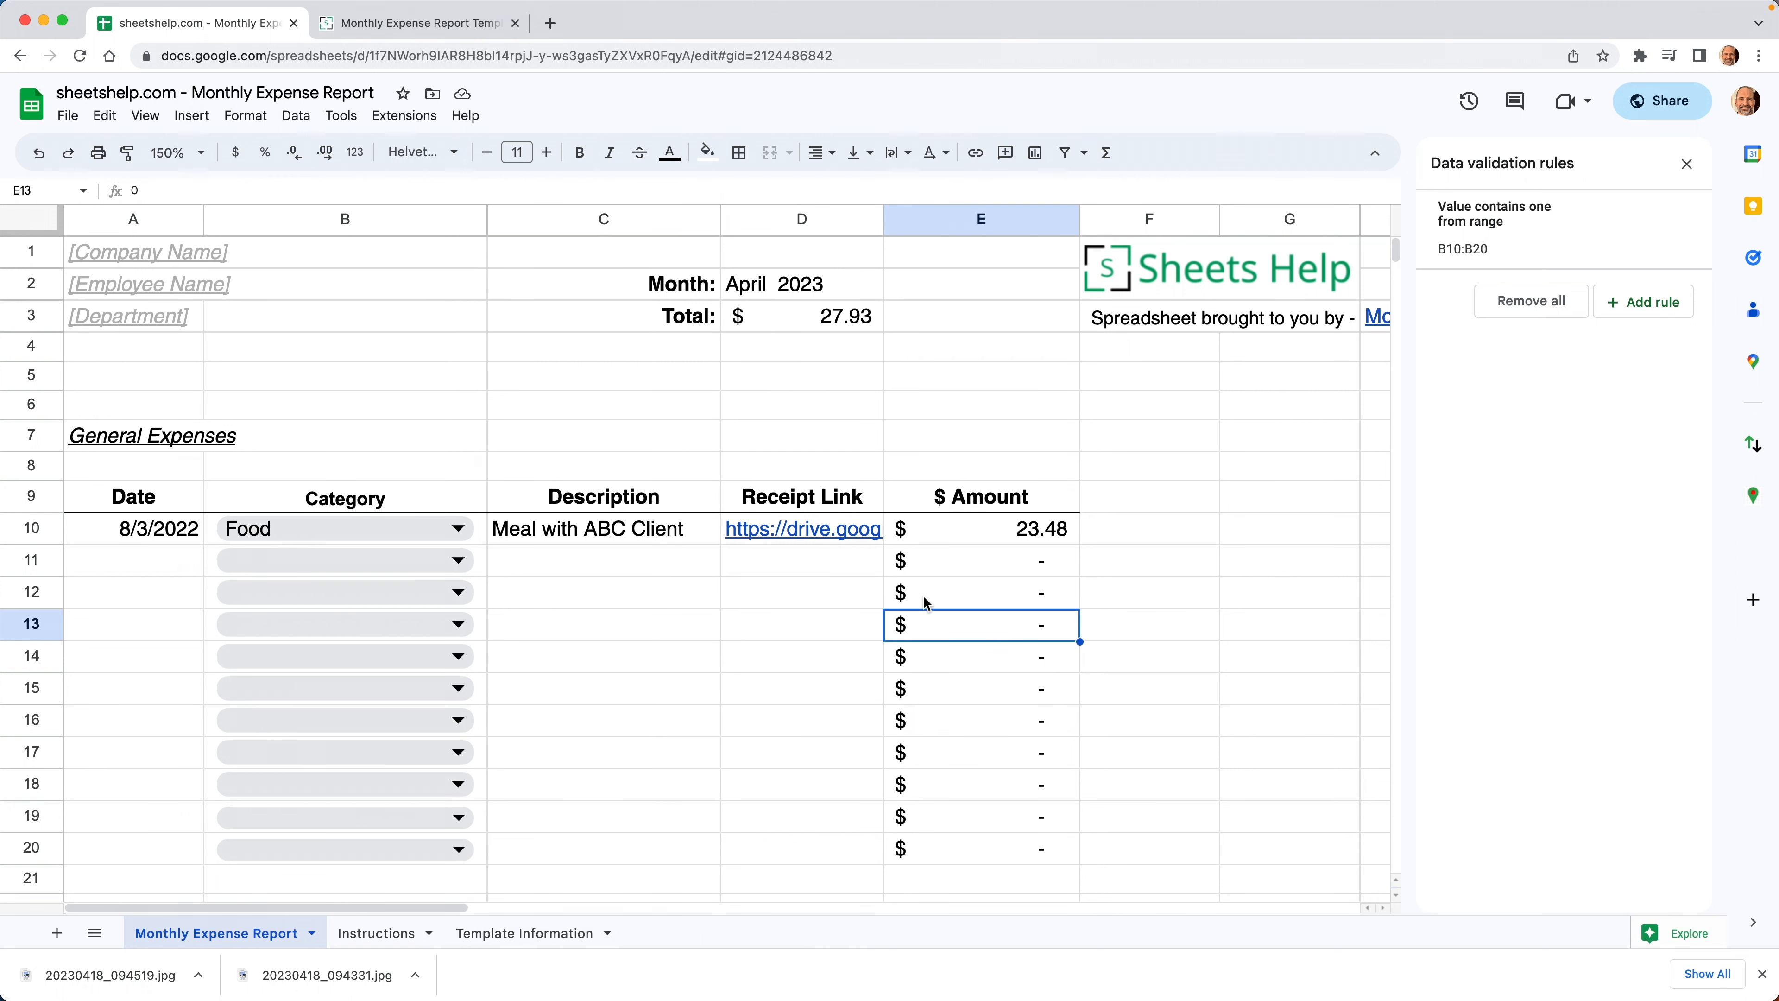
{"action": "key", "text": "Return"}
{"action": "type", "text": "100"}
{"action": "key", "text": "Return"}
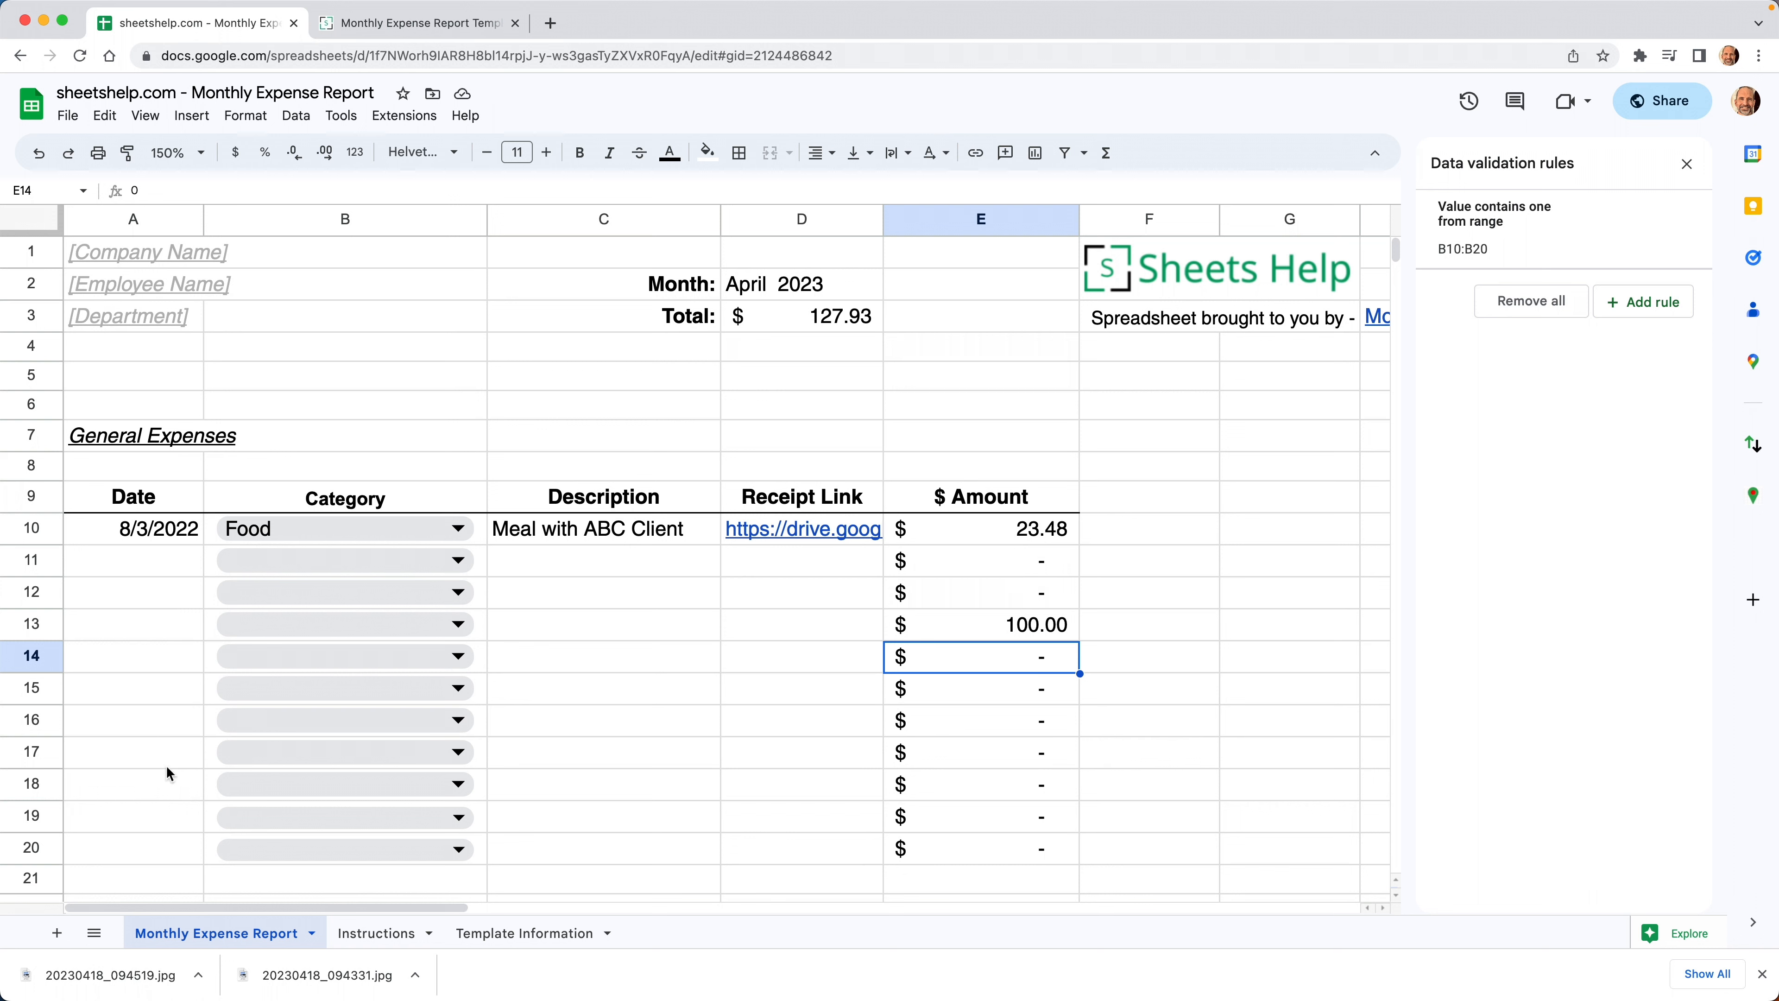
{"action": "left_click", "coordinate": [785, 319]}
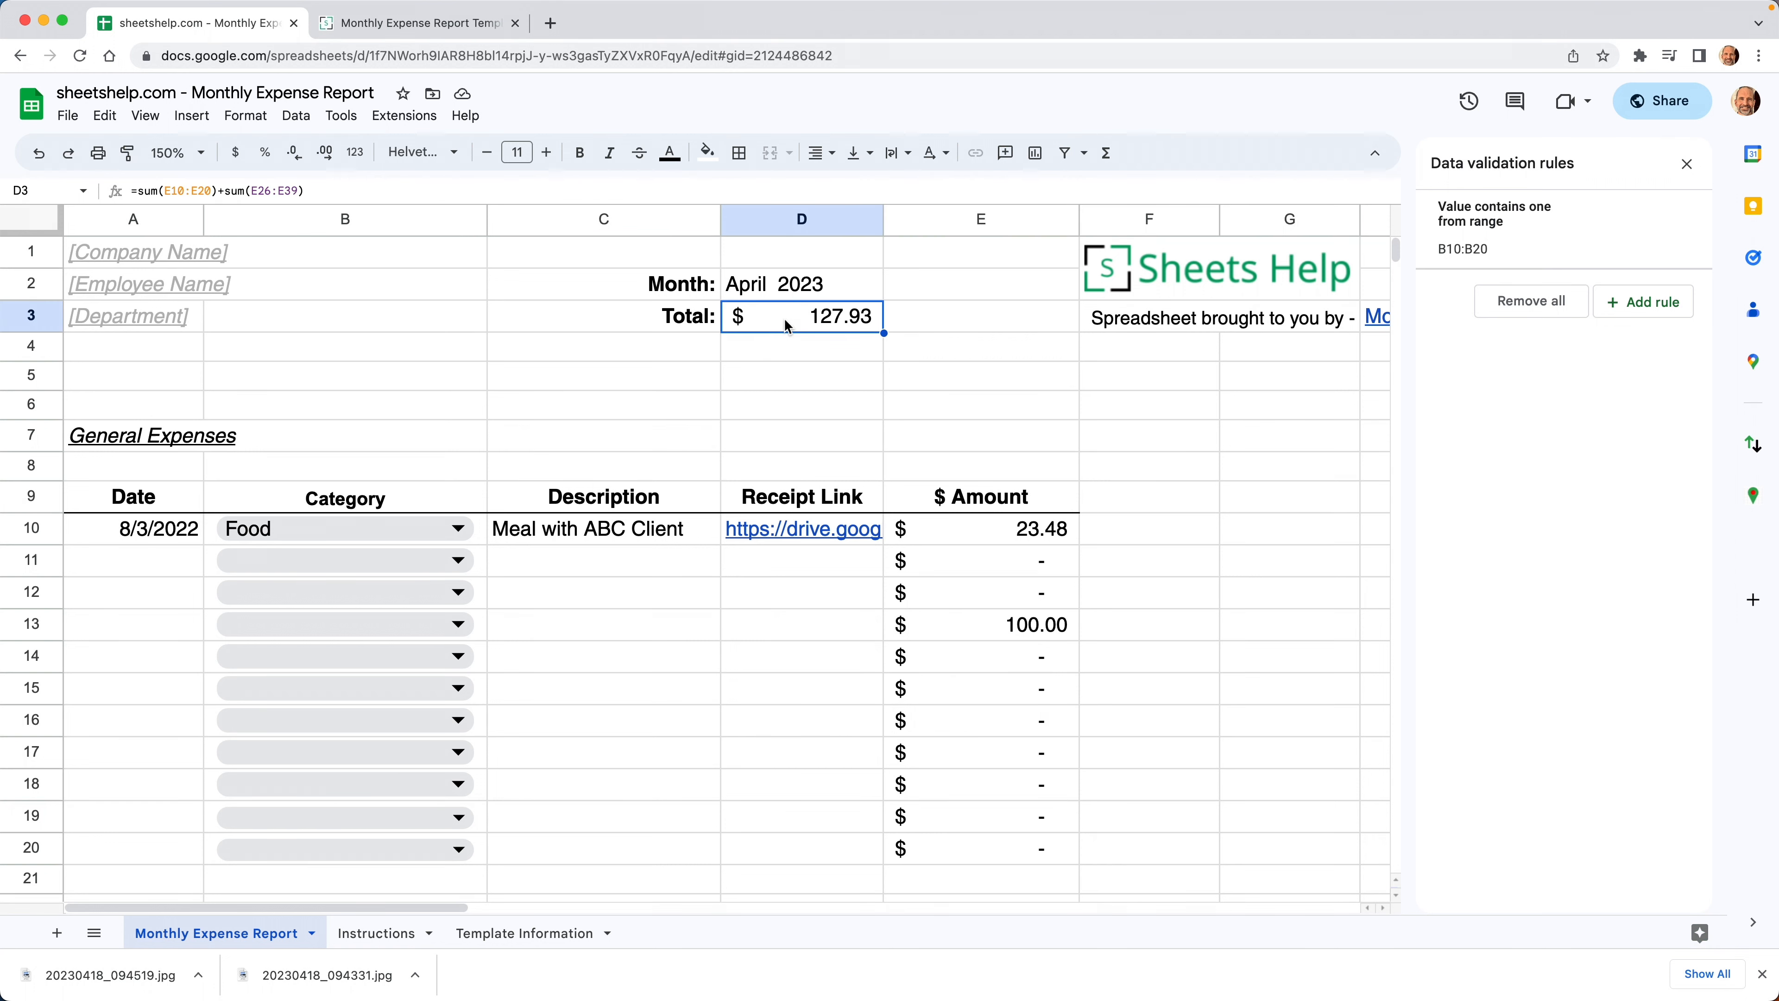
Step: Scroll down to the Mileage section and select A27 for a new trip row
{"action": "scroll", "coordinate": [785, 325], "scroll_direction": "down", "scroll_amount": 10}
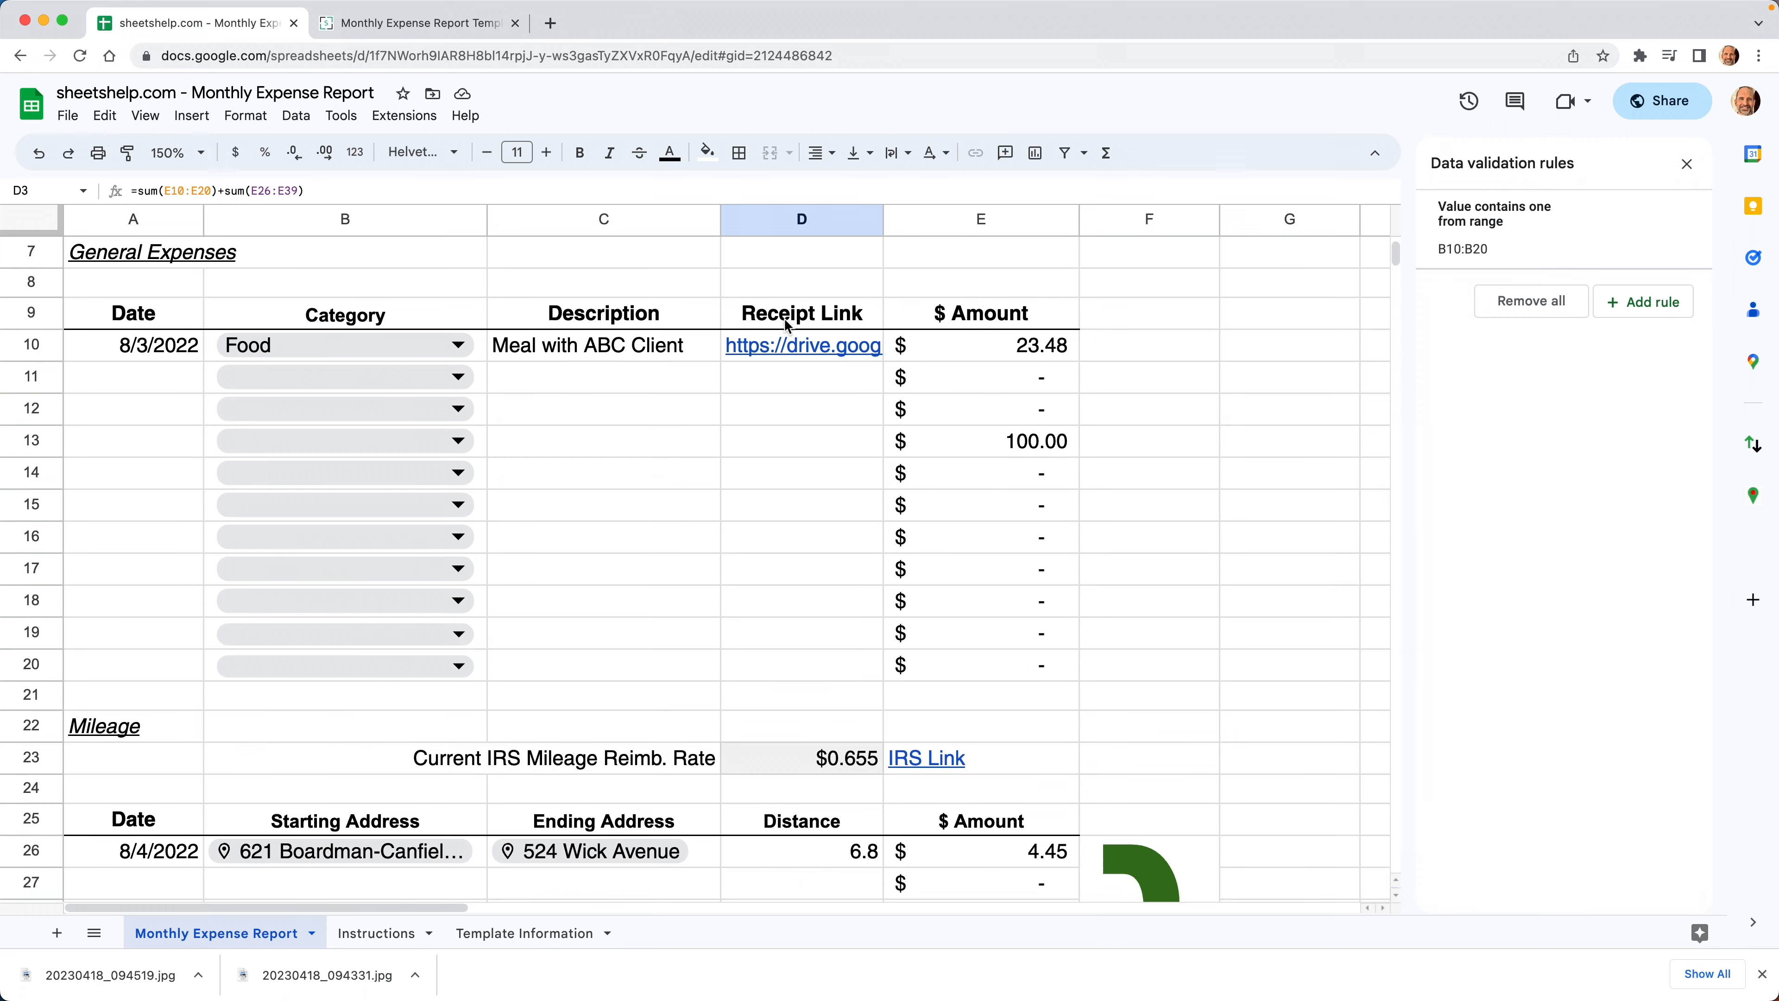
{"action": "scroll", "coordinate": [784, 317], "scroll_direction": "down", "scroll_amount": 6}
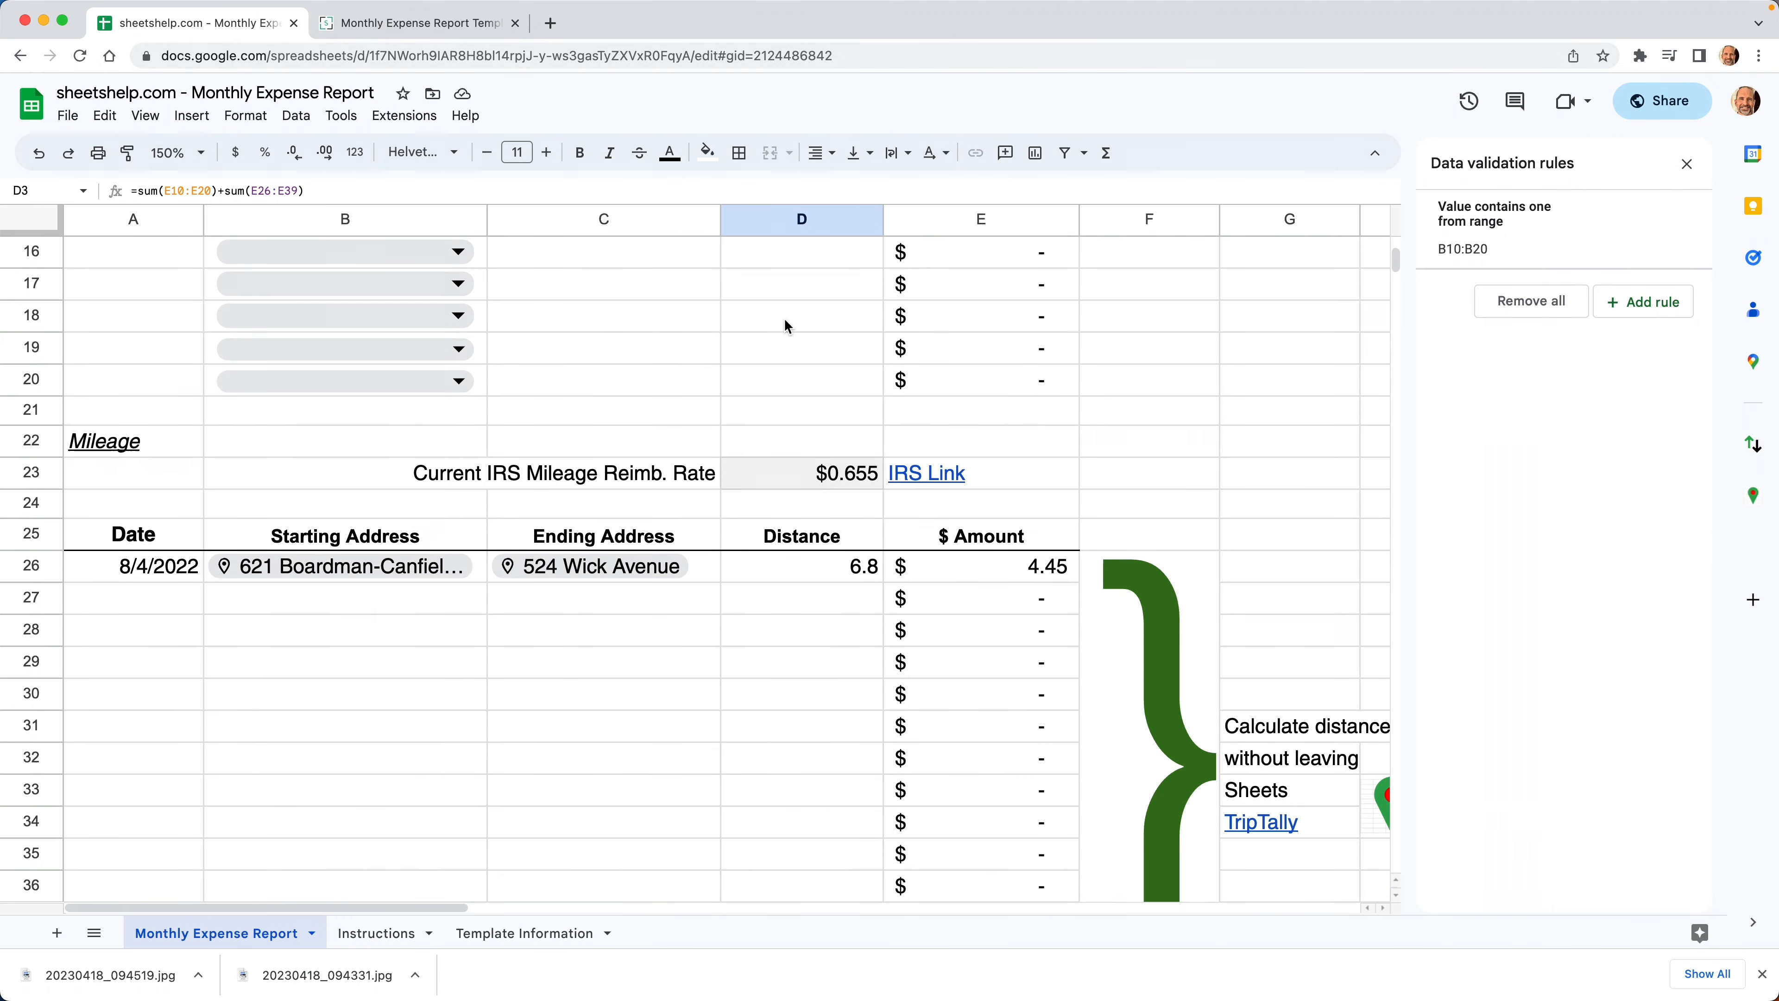
{"action": "scroll", "coordinate": [785, 324], "scroll_direction": "down", "scroll_amount": 3}
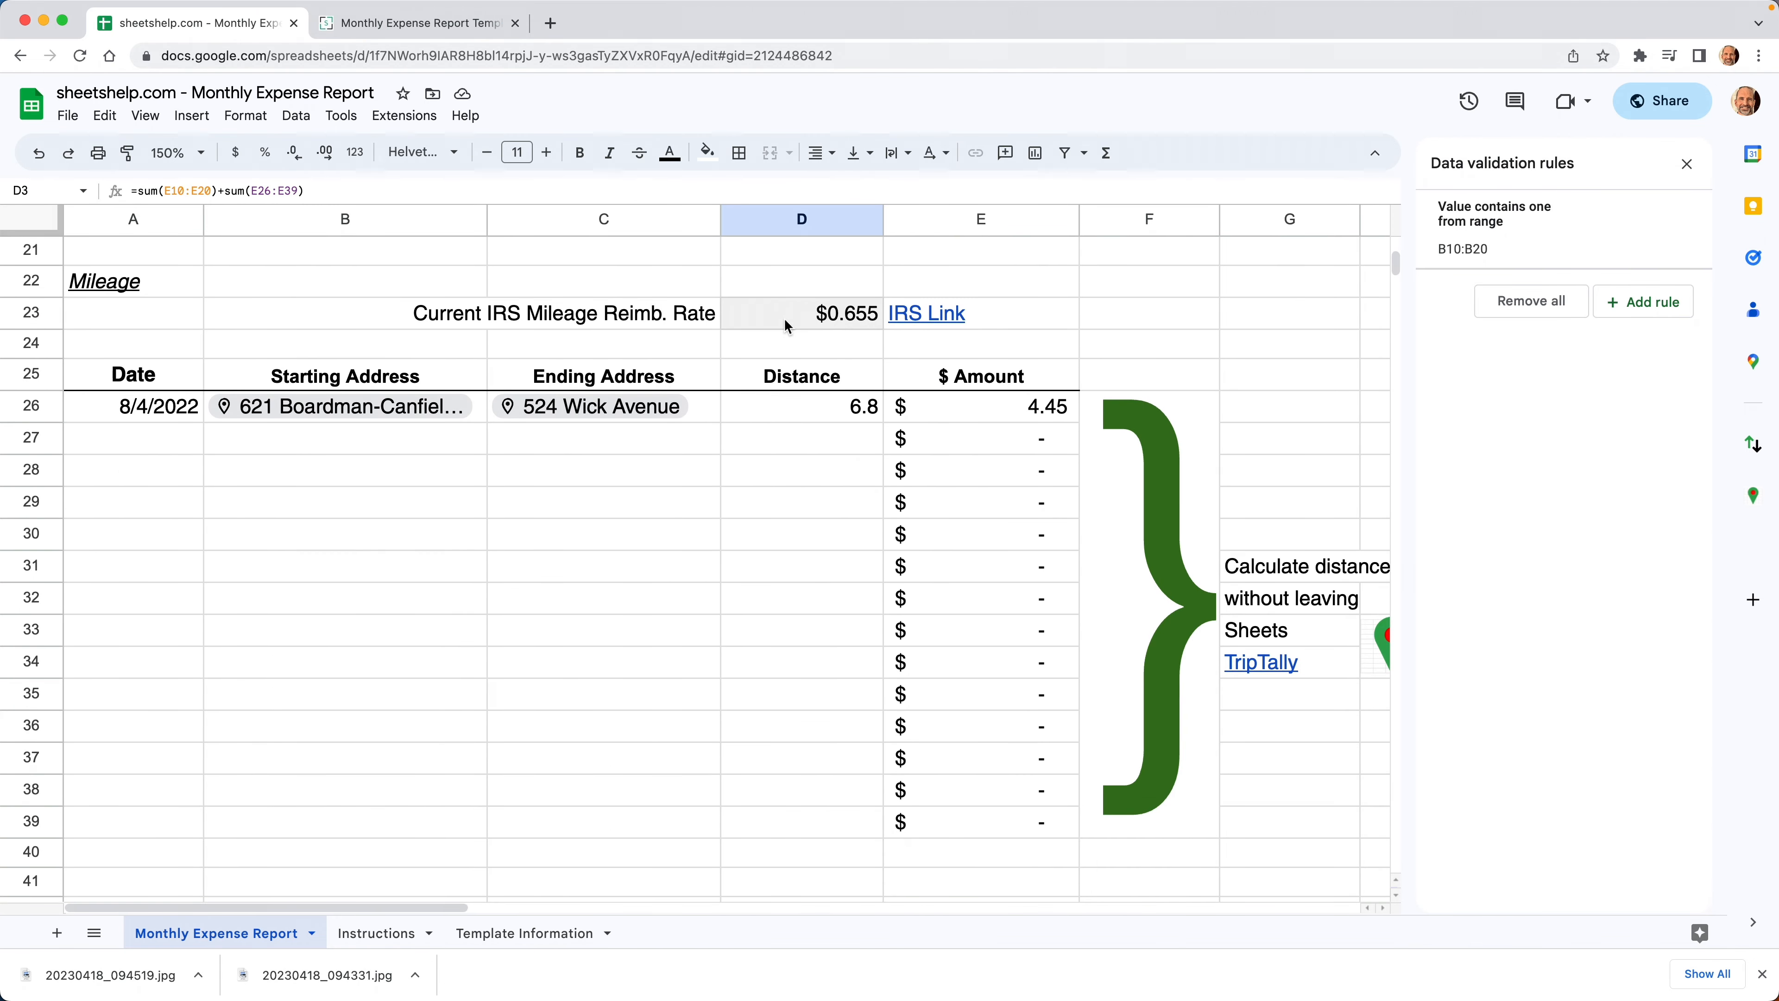
{"action": "left_click", "coordinate": [124, 439]}
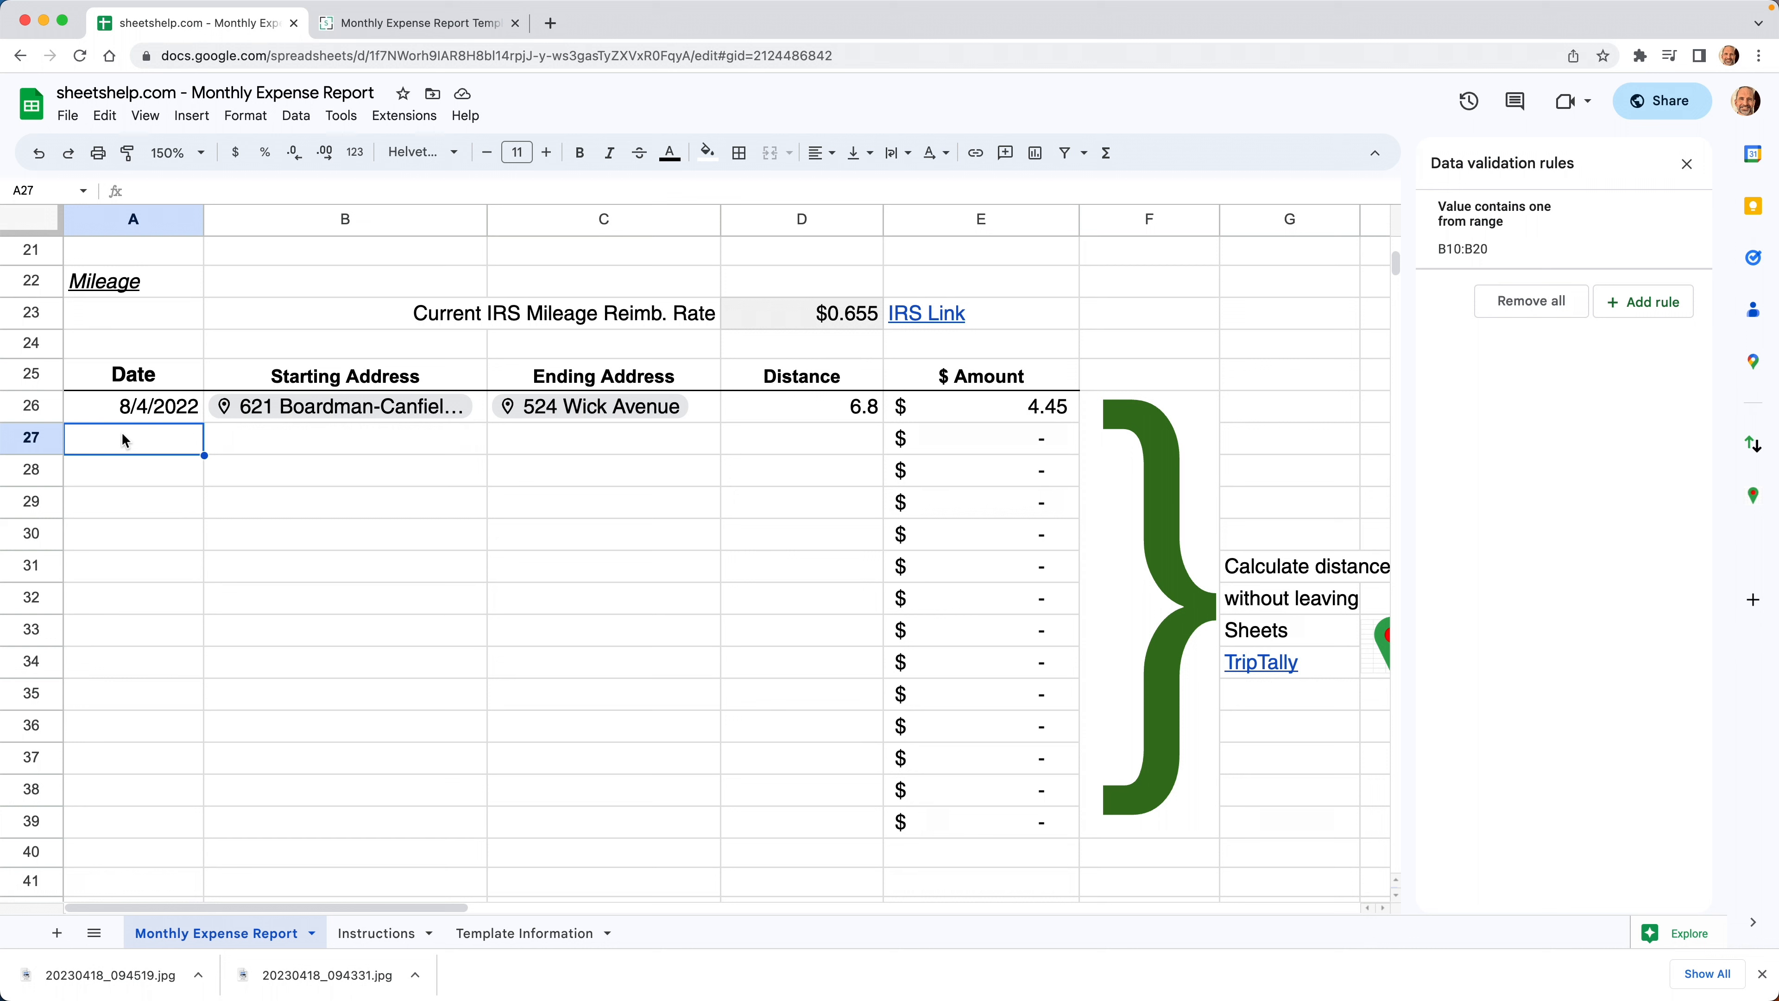
{"action": "type", "text": "8/"}
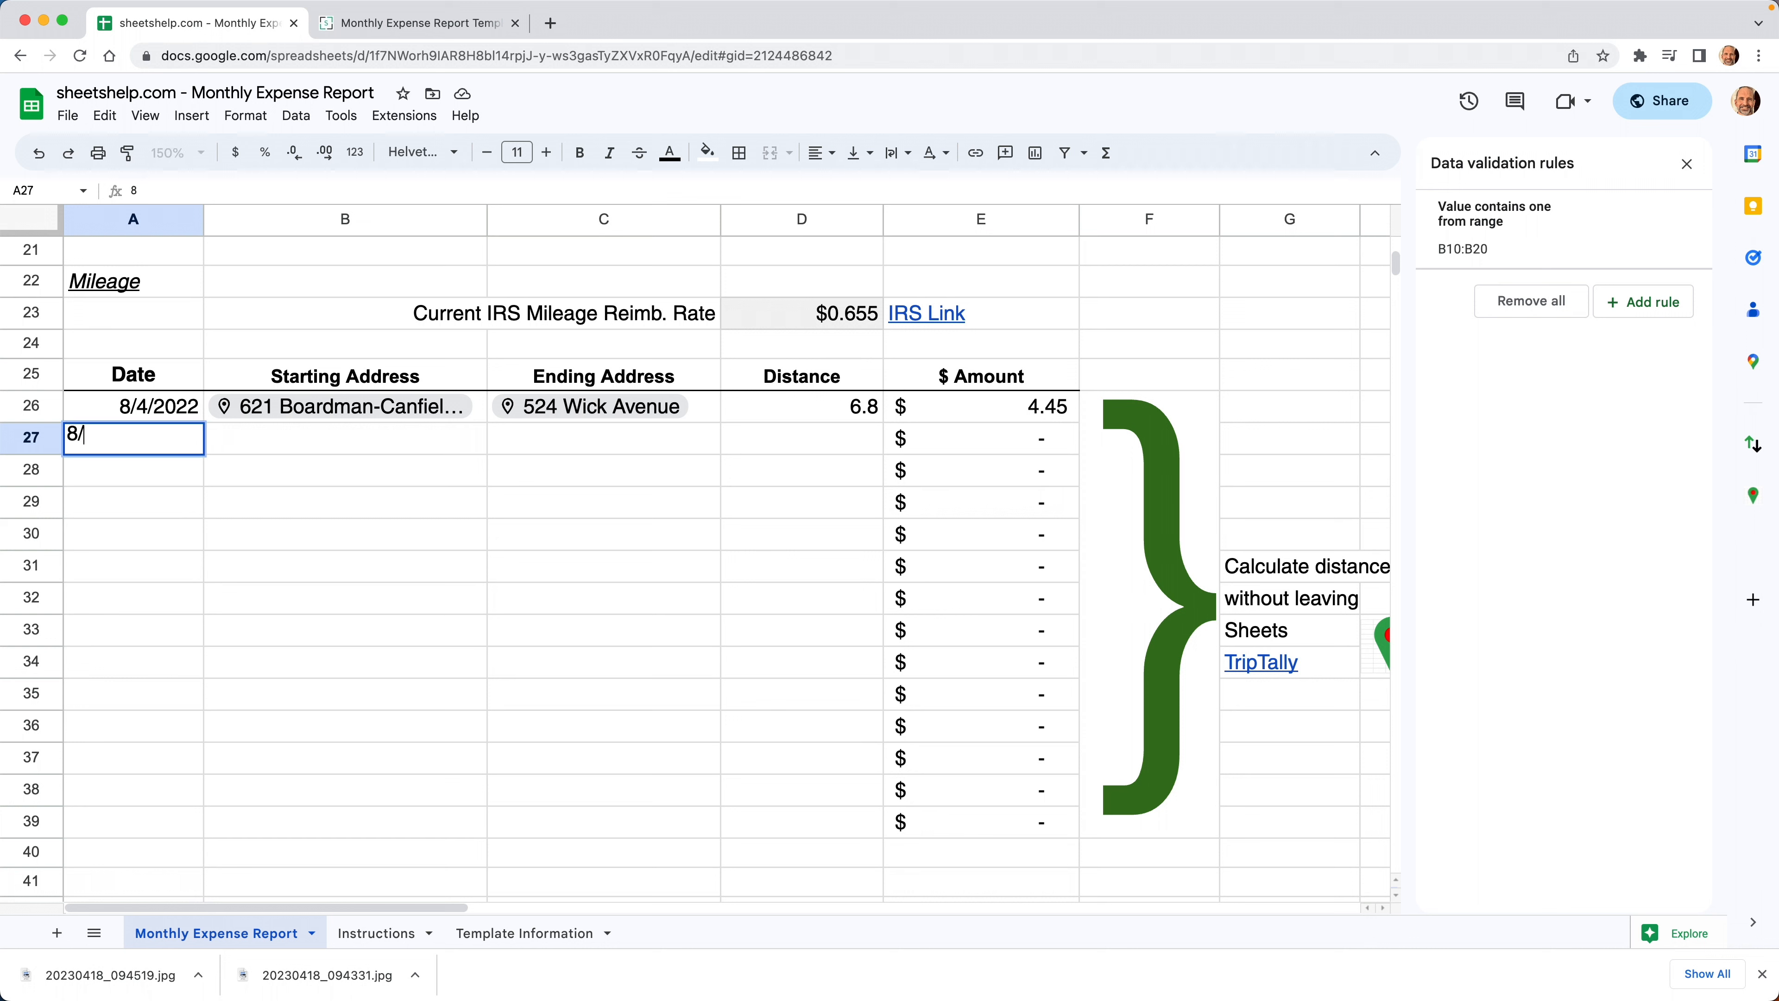
{"action": "type", "text": "5/2022"}
{"action": "key", "text": "Tab"}
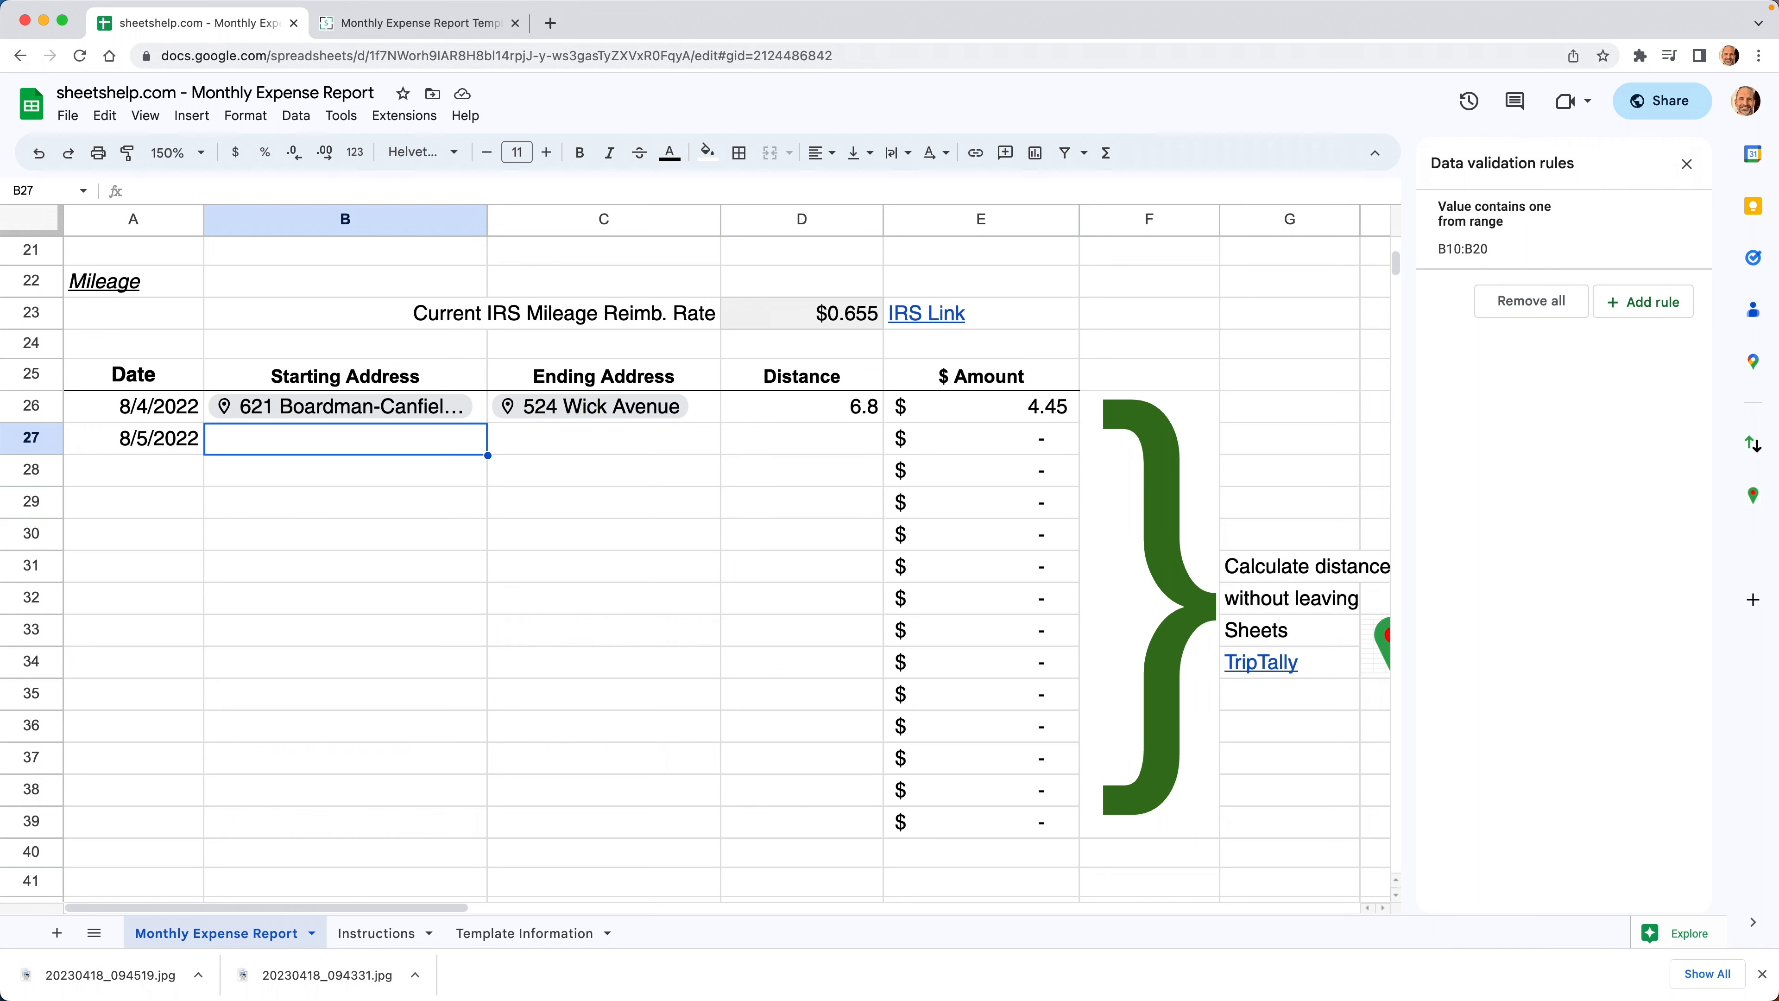
{"action": "type", "text": "@"}
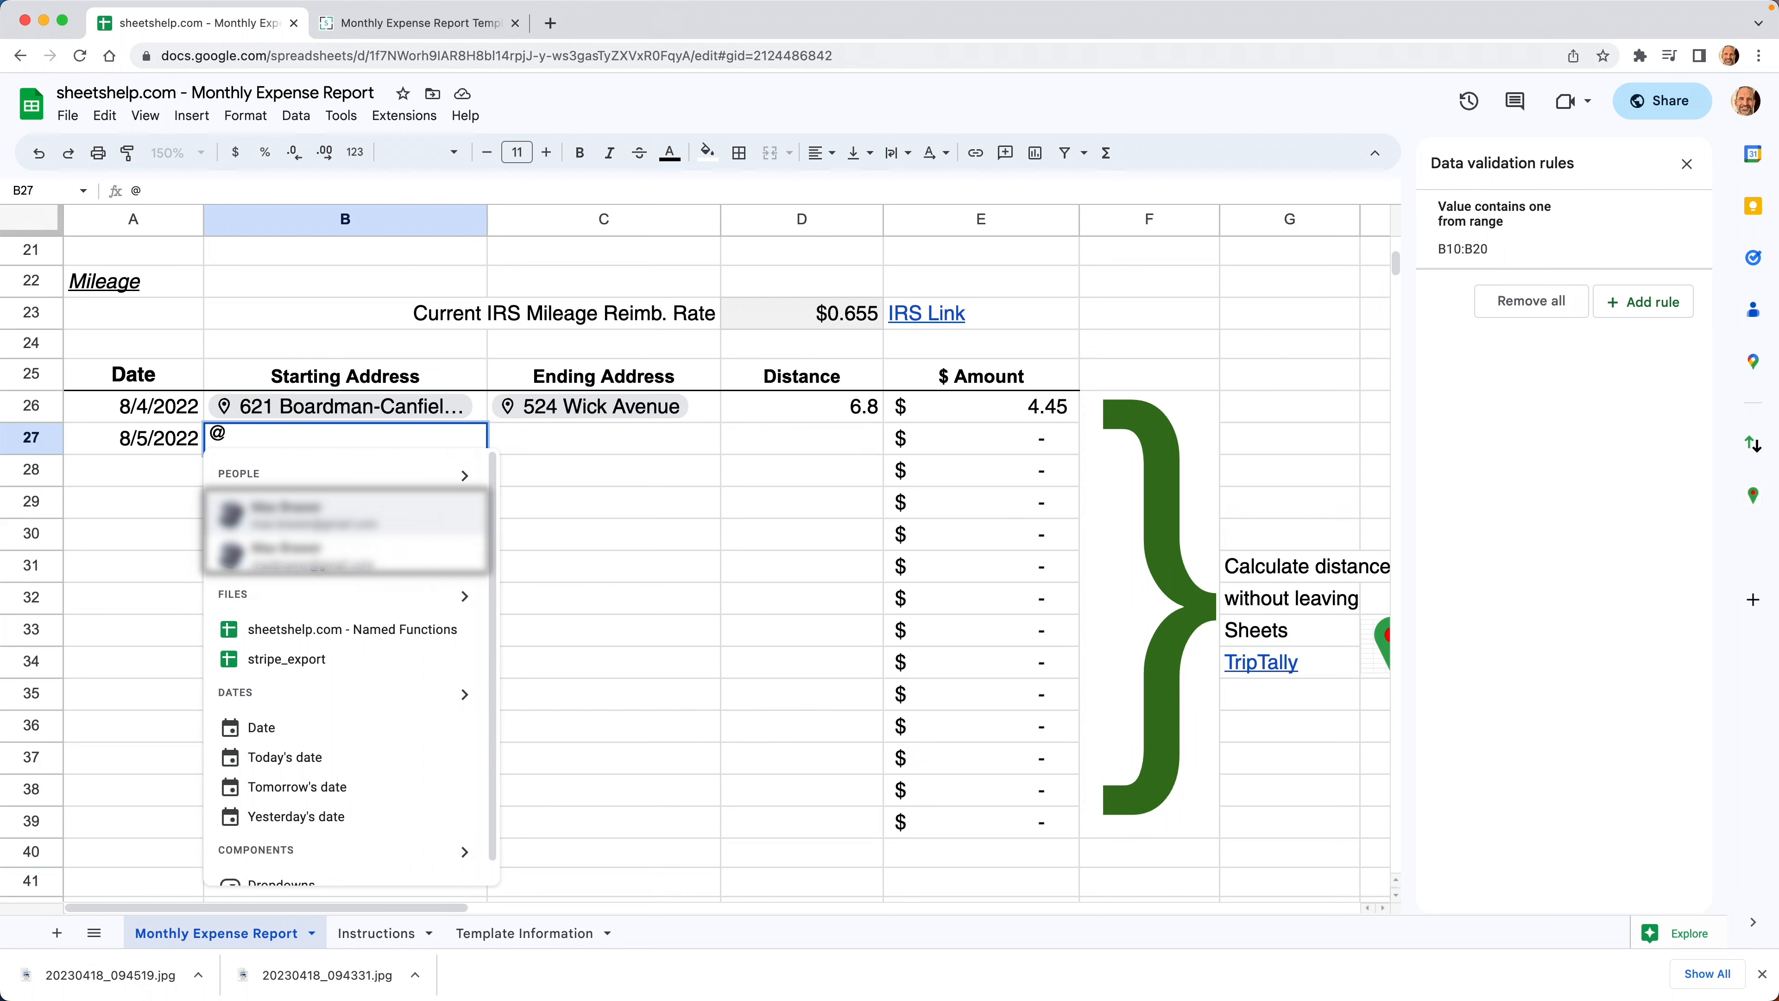
{"action": "type", "text": "123"}
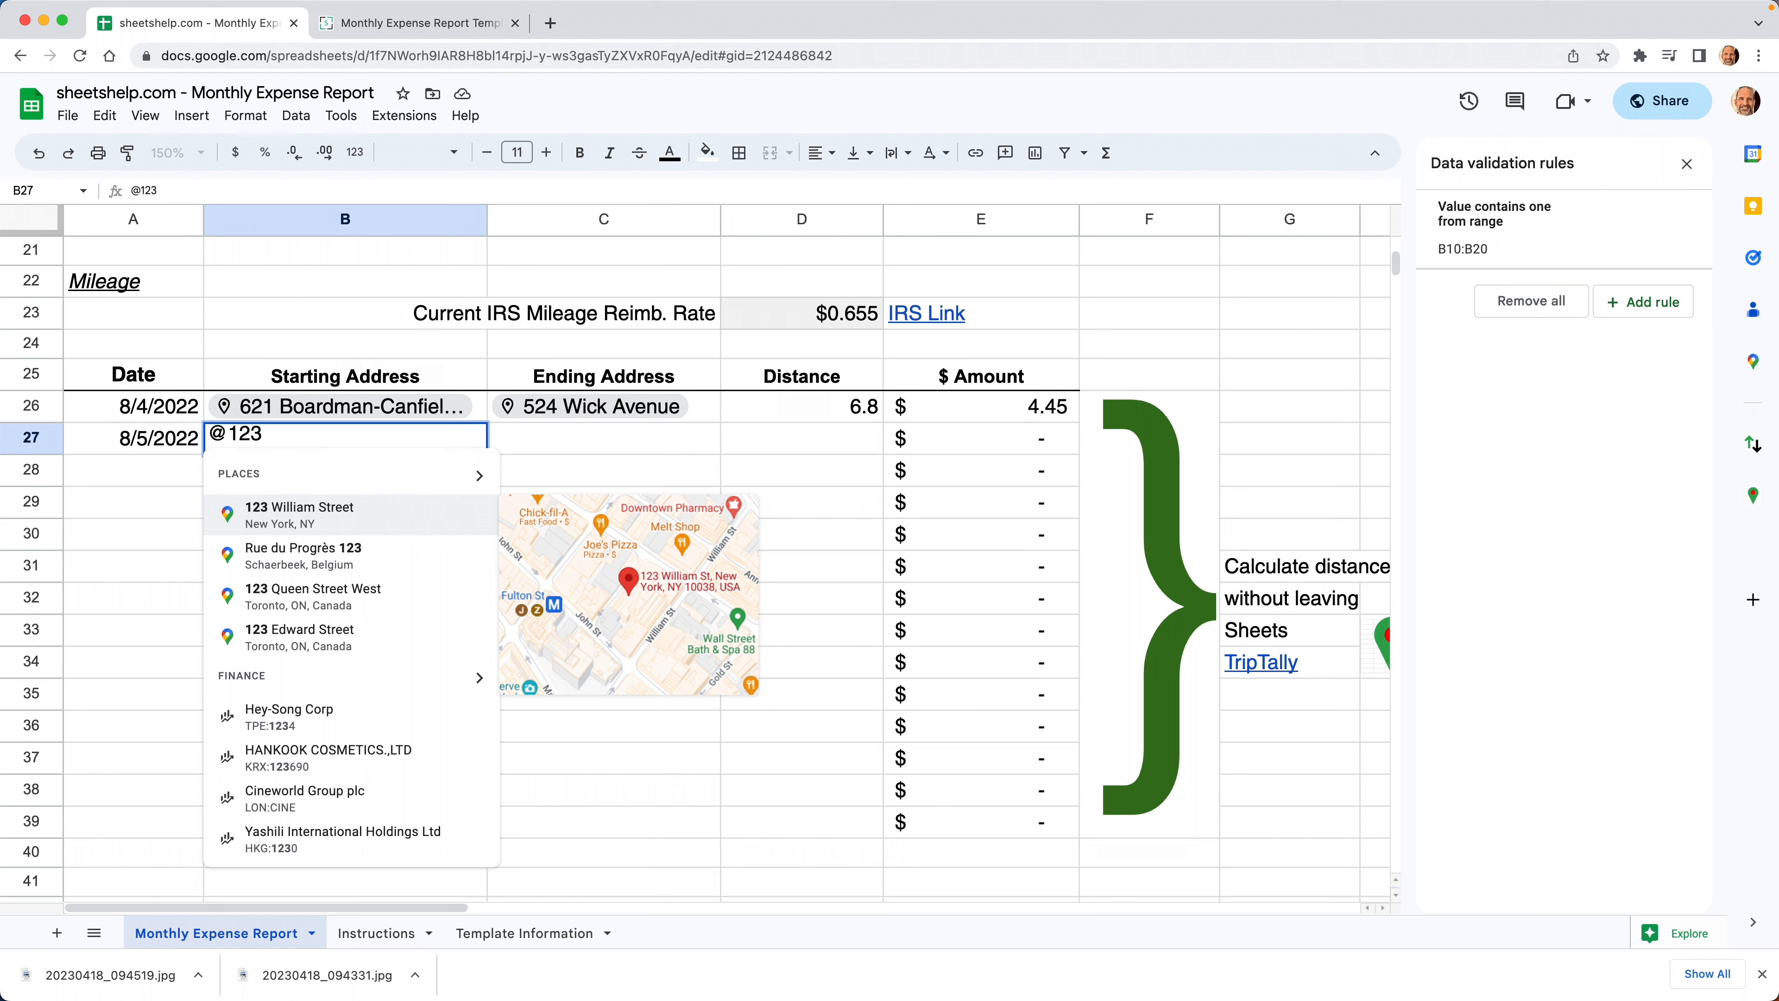
{"action": "left_click", "coordinate": [332, 519]}
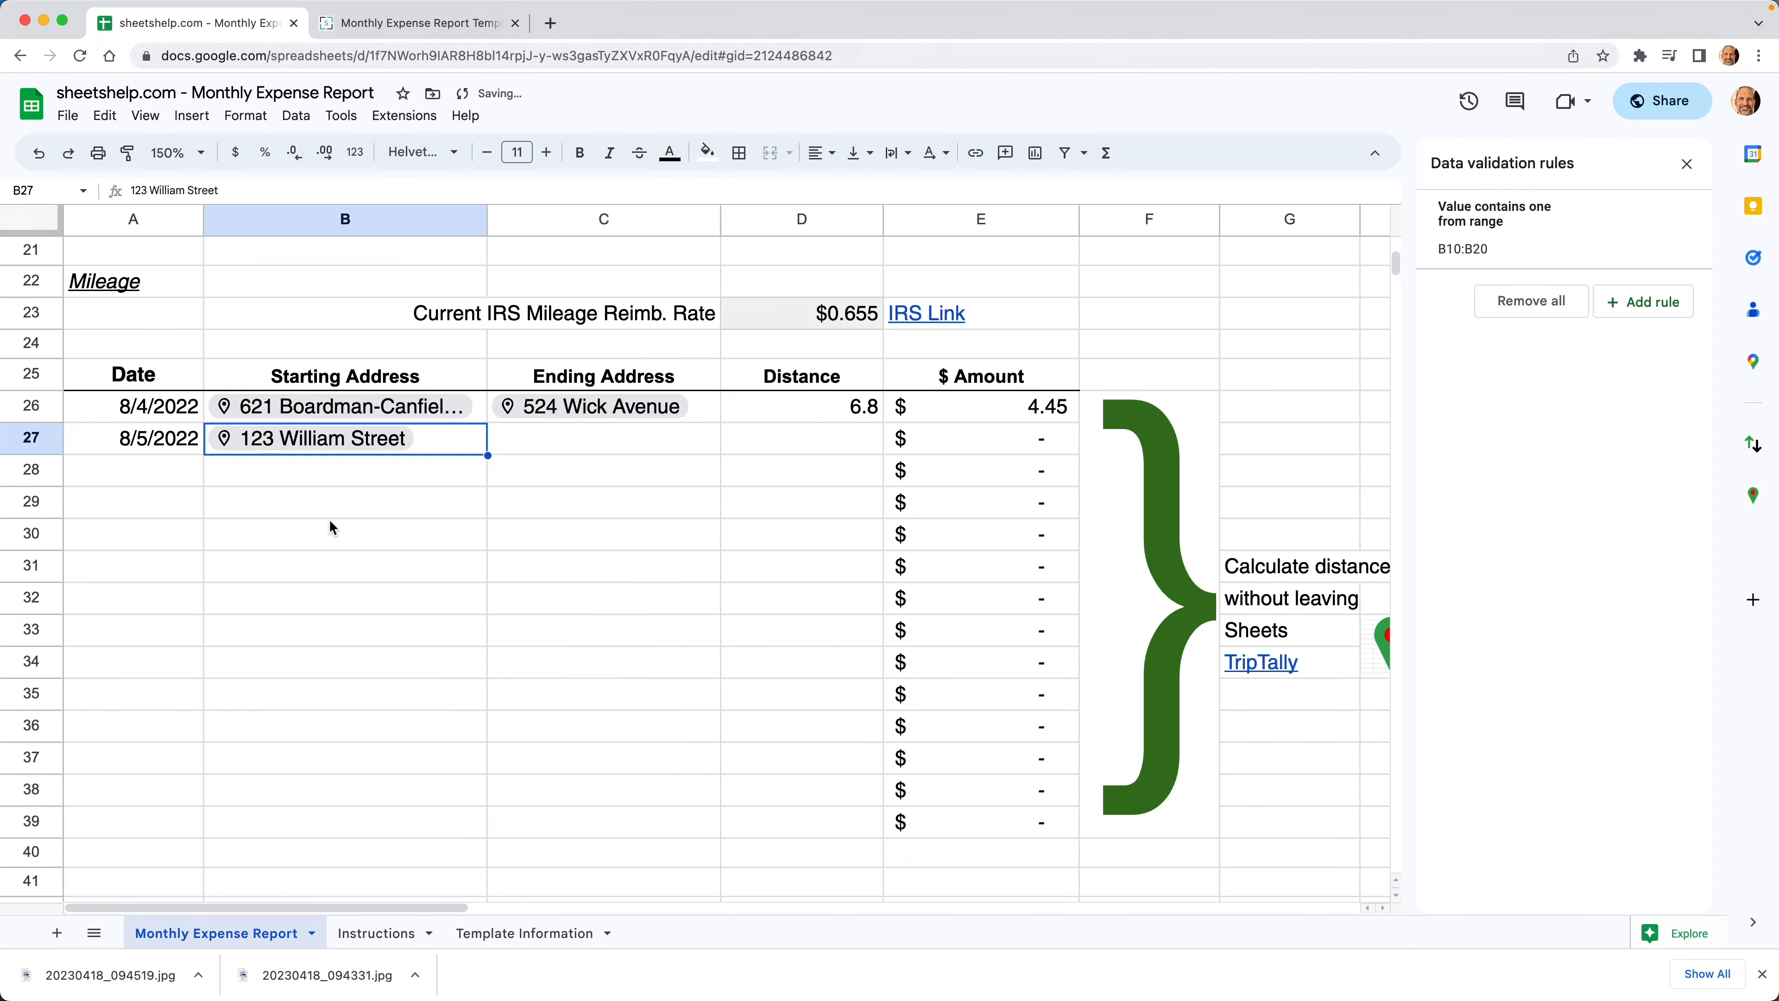
{"action": "mouse_move", "coordinate": [362, 446]}
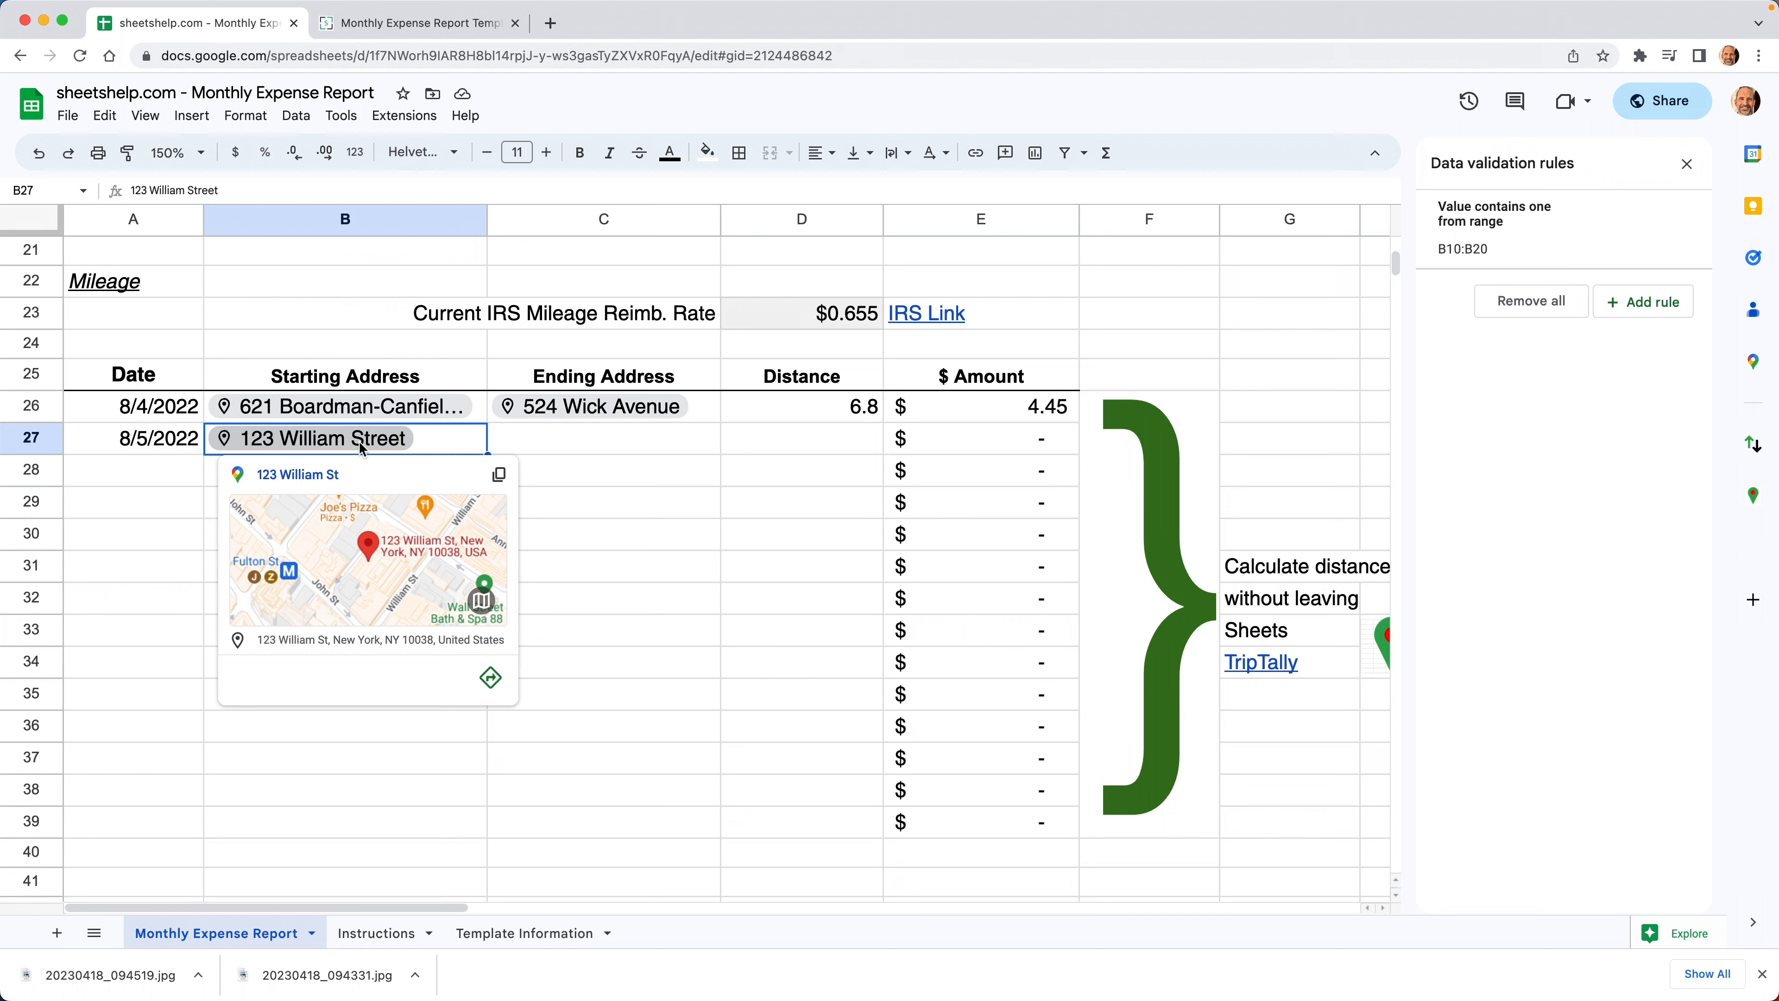
{"action": "left_click", "coordinate": [583, 425]}
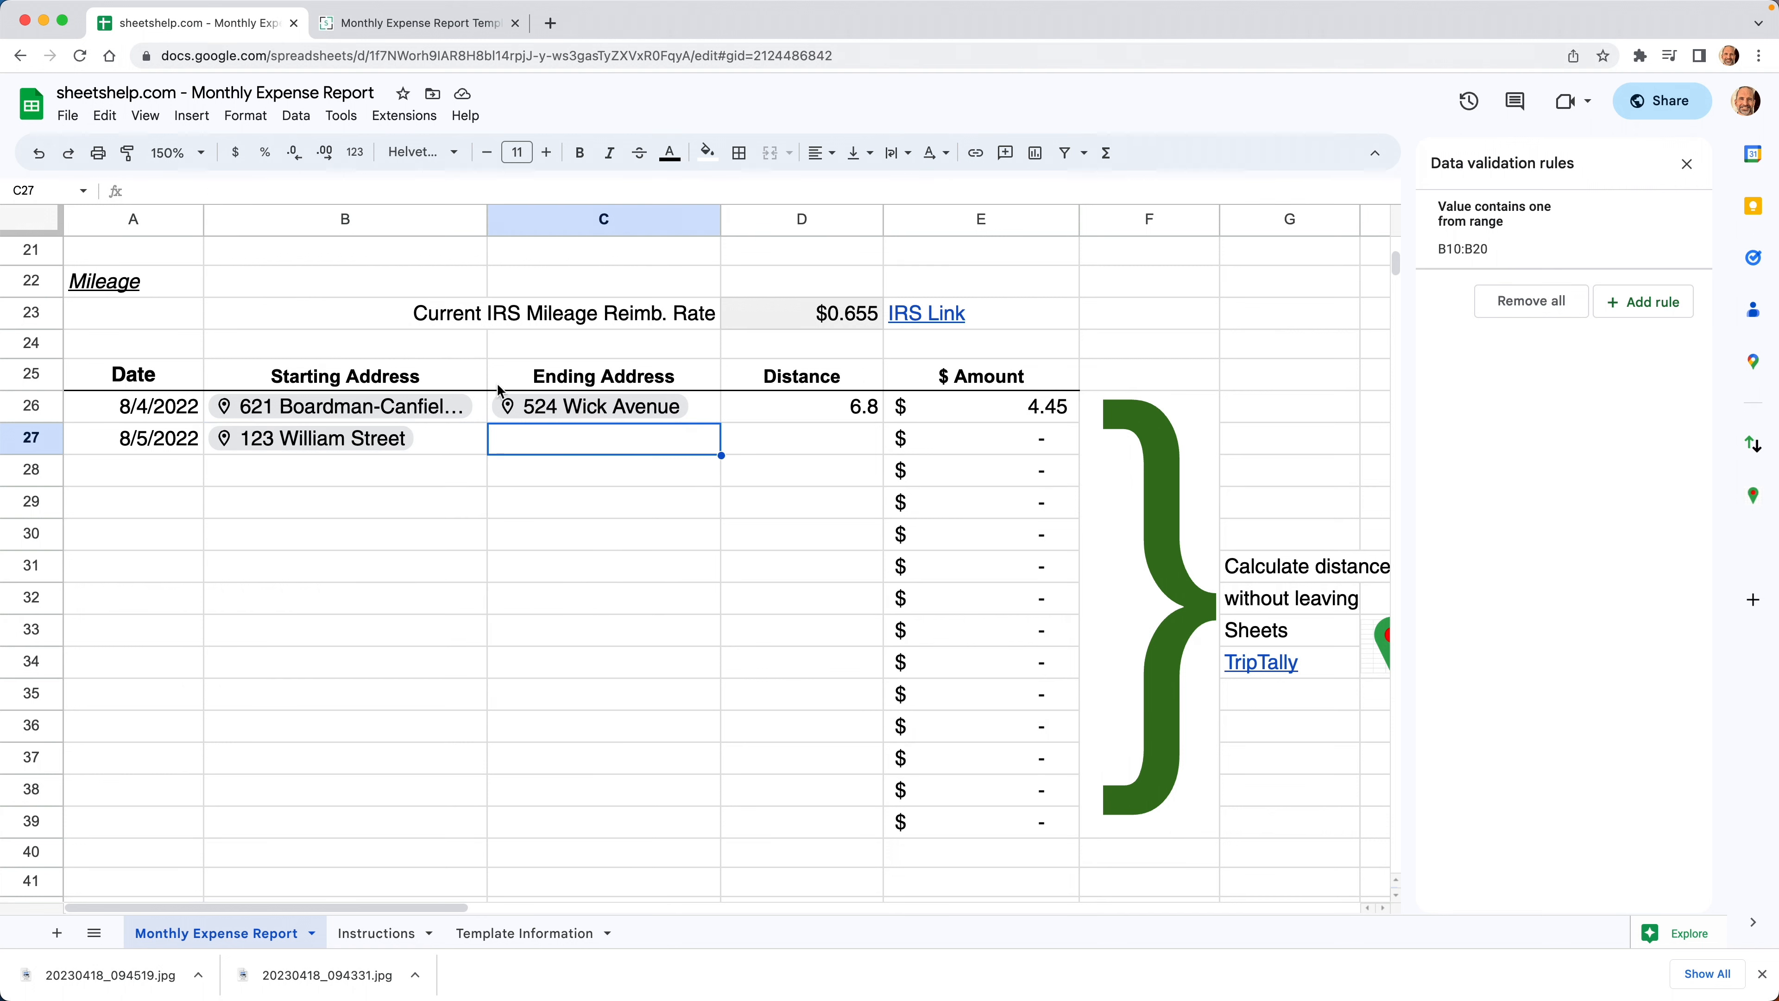
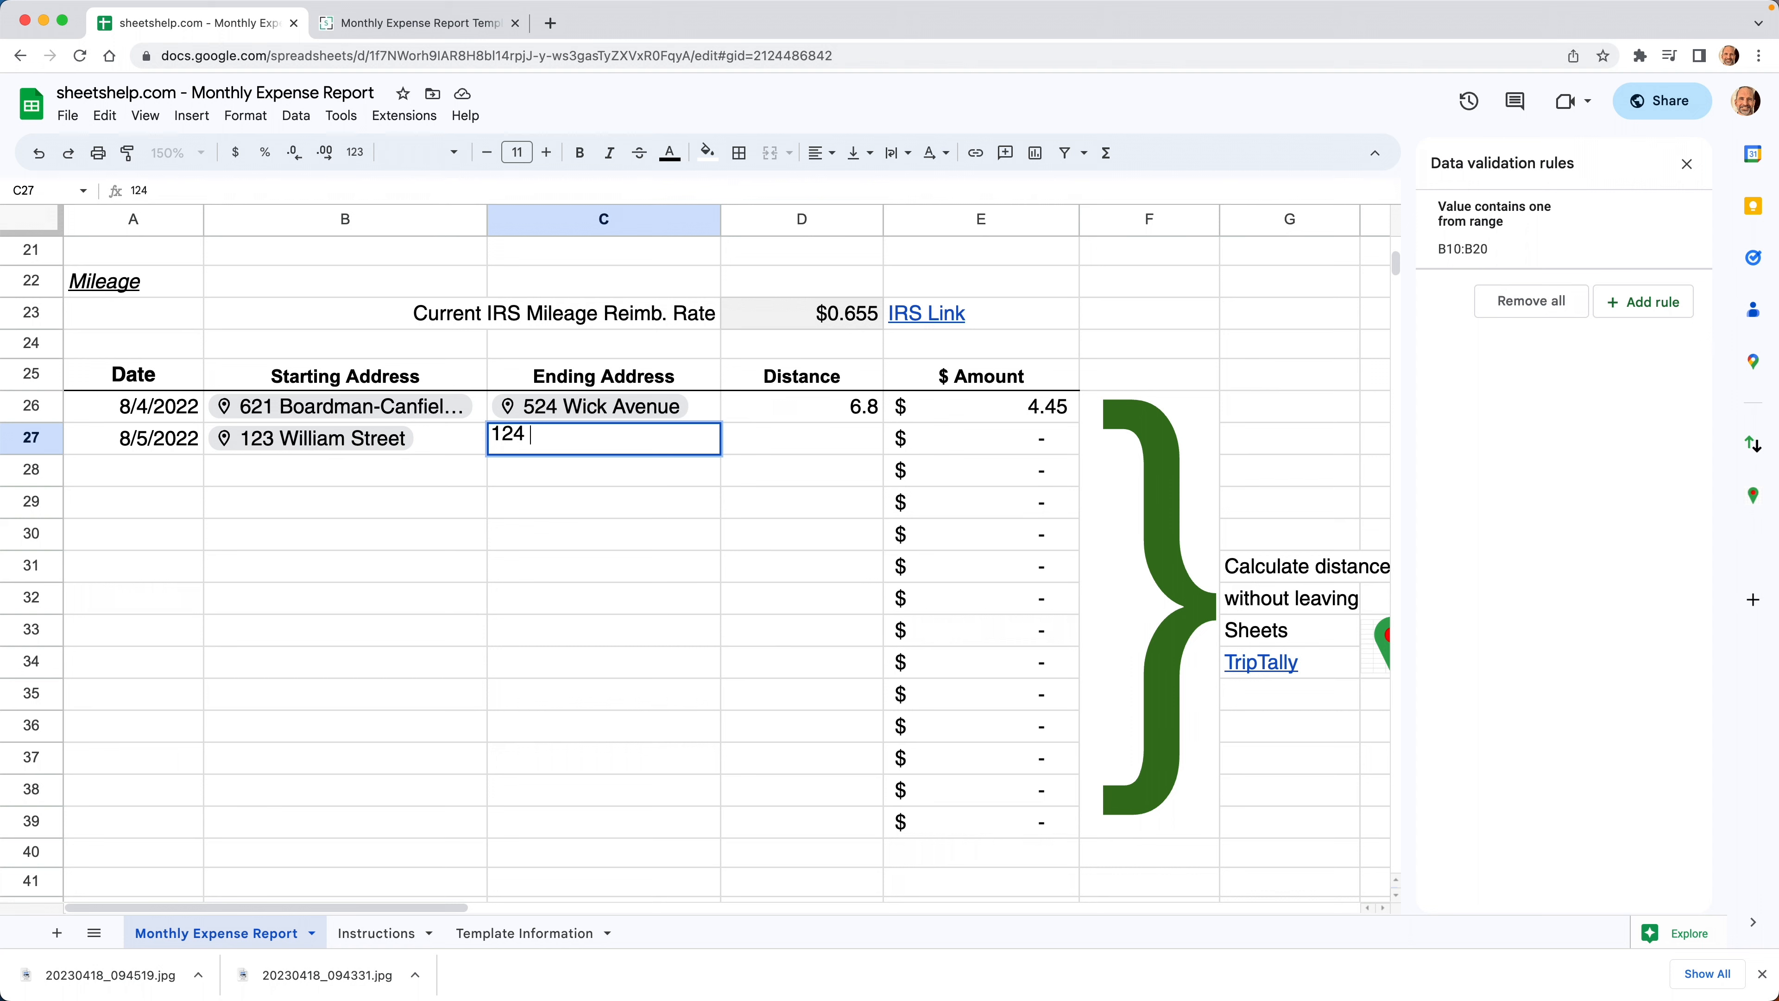
{"action": "key", "text": "Tab"}
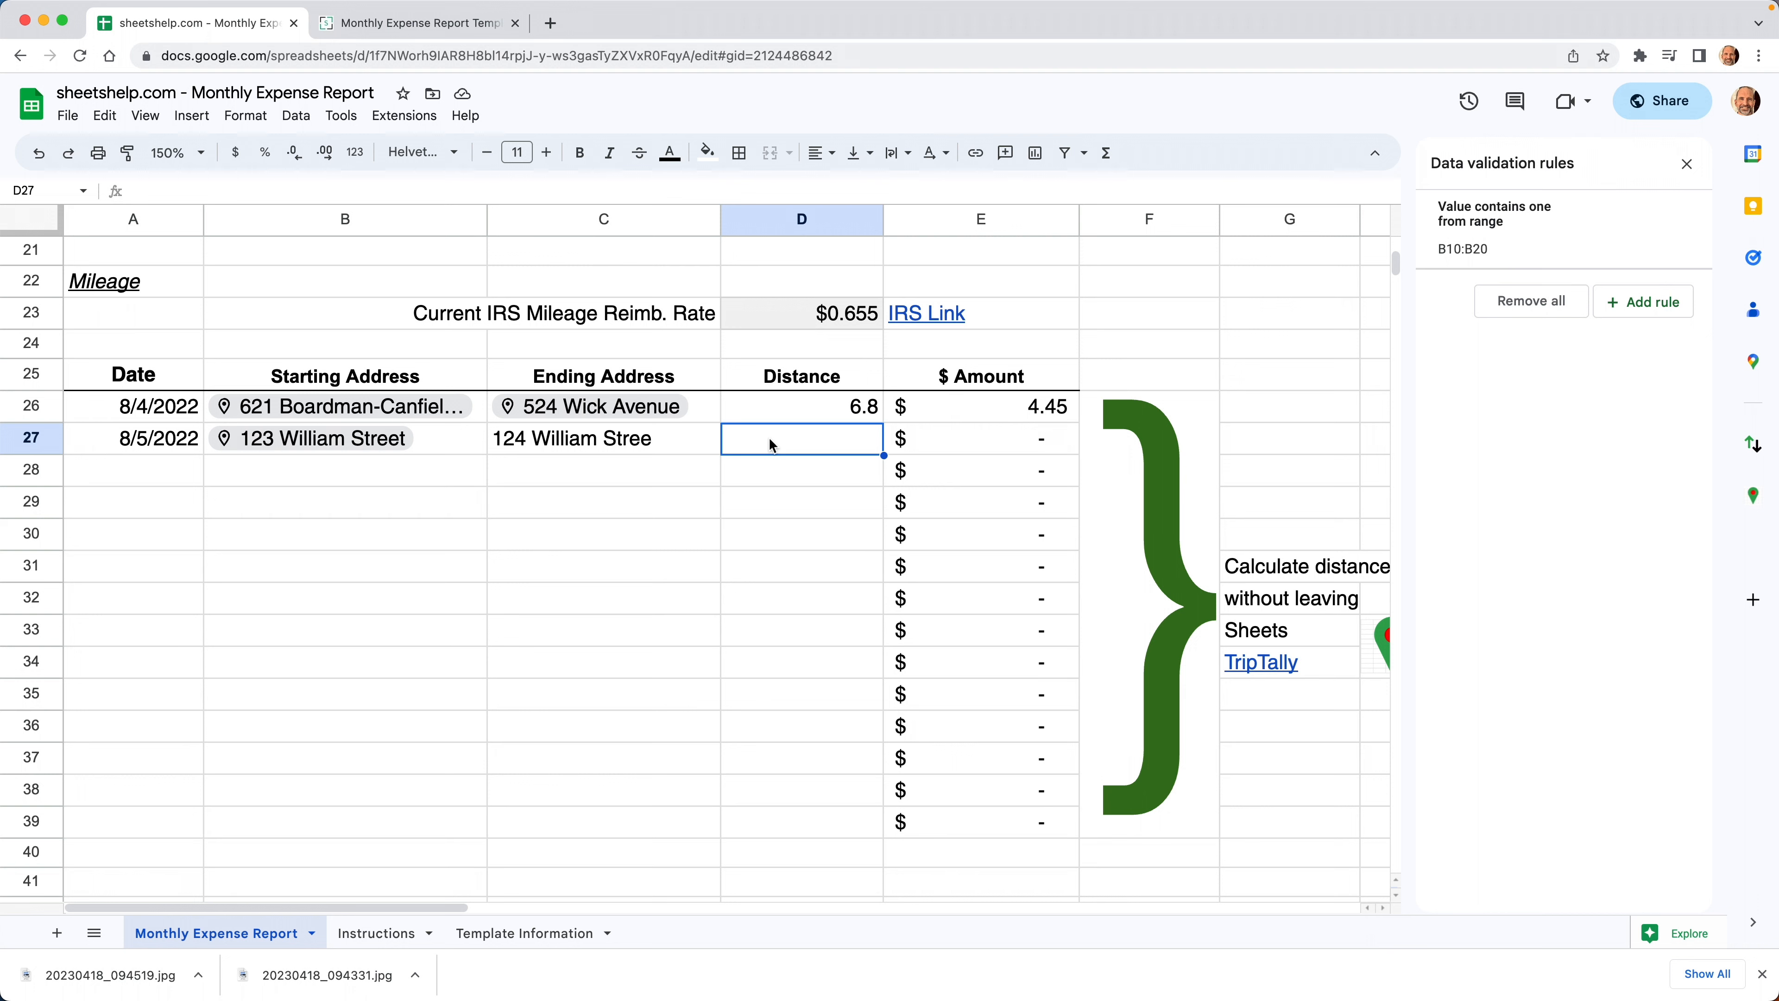
Step: Close the Data validation panel and set up TripTally on the existing sheet with start addresses B26:b27
{"action": "left_click", "coordinate": [1686, 165]}
{"action": "left_click", "coordinate": [1753, 498]}
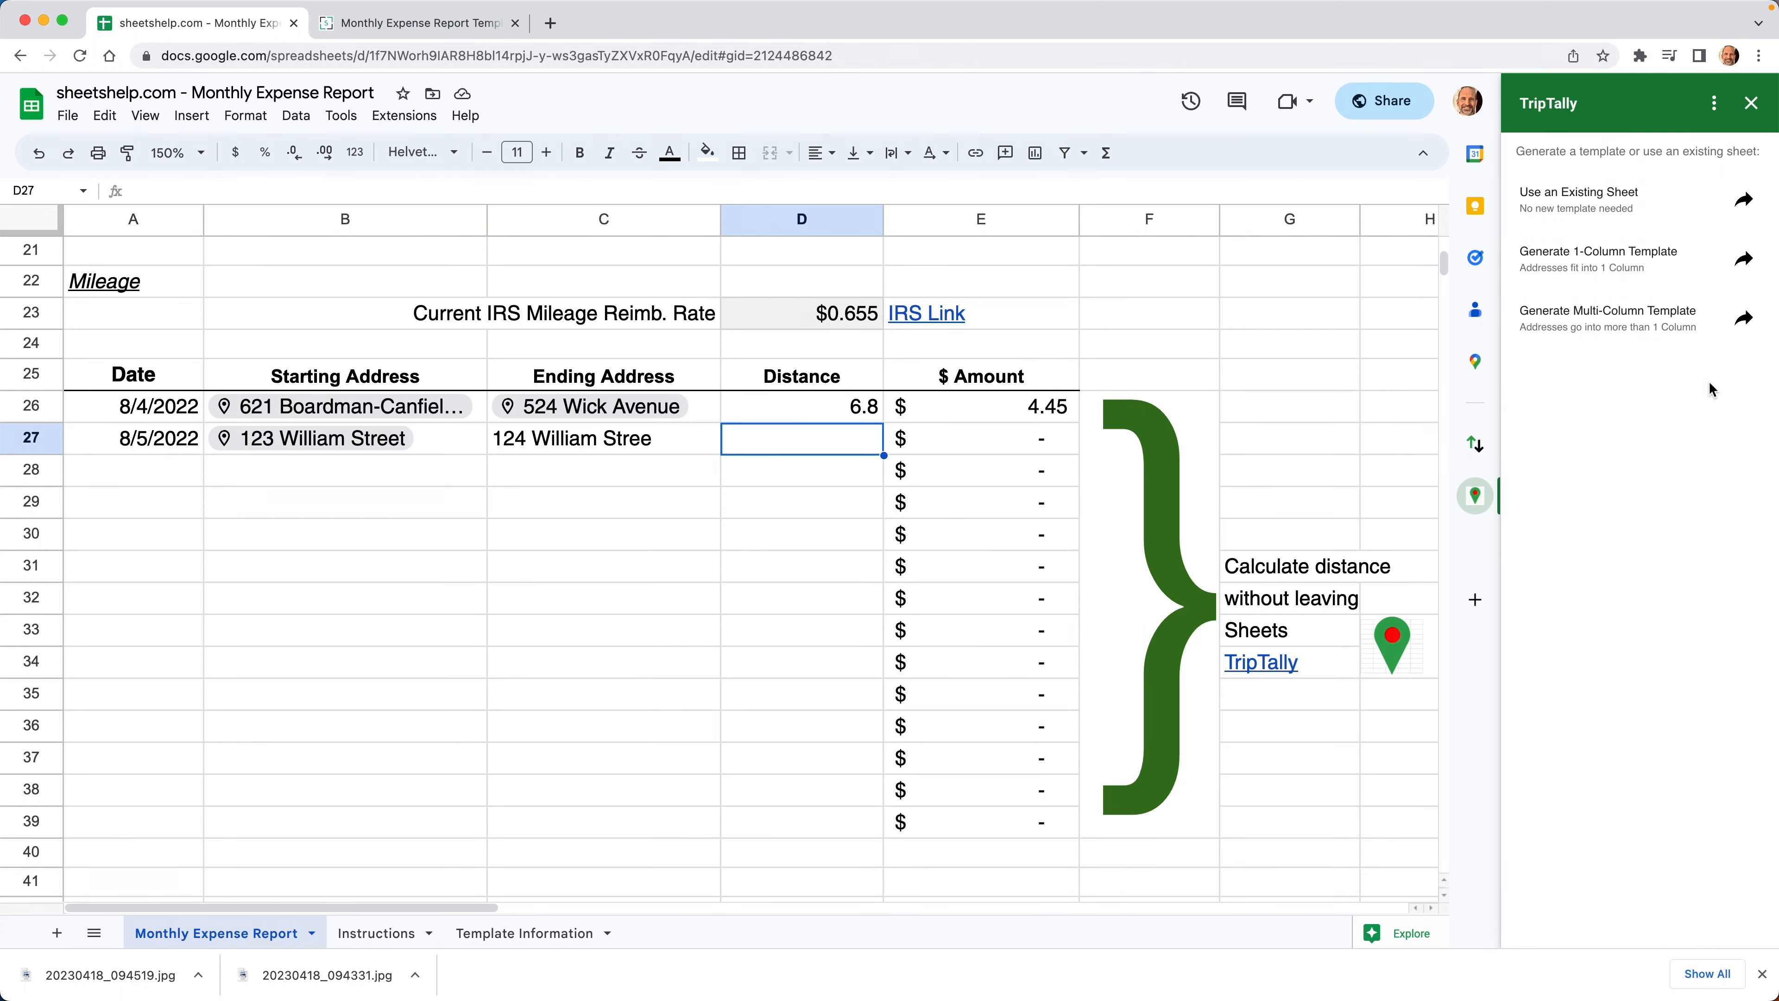
{"action": "left_click", "coordinate": [1642, 204]}
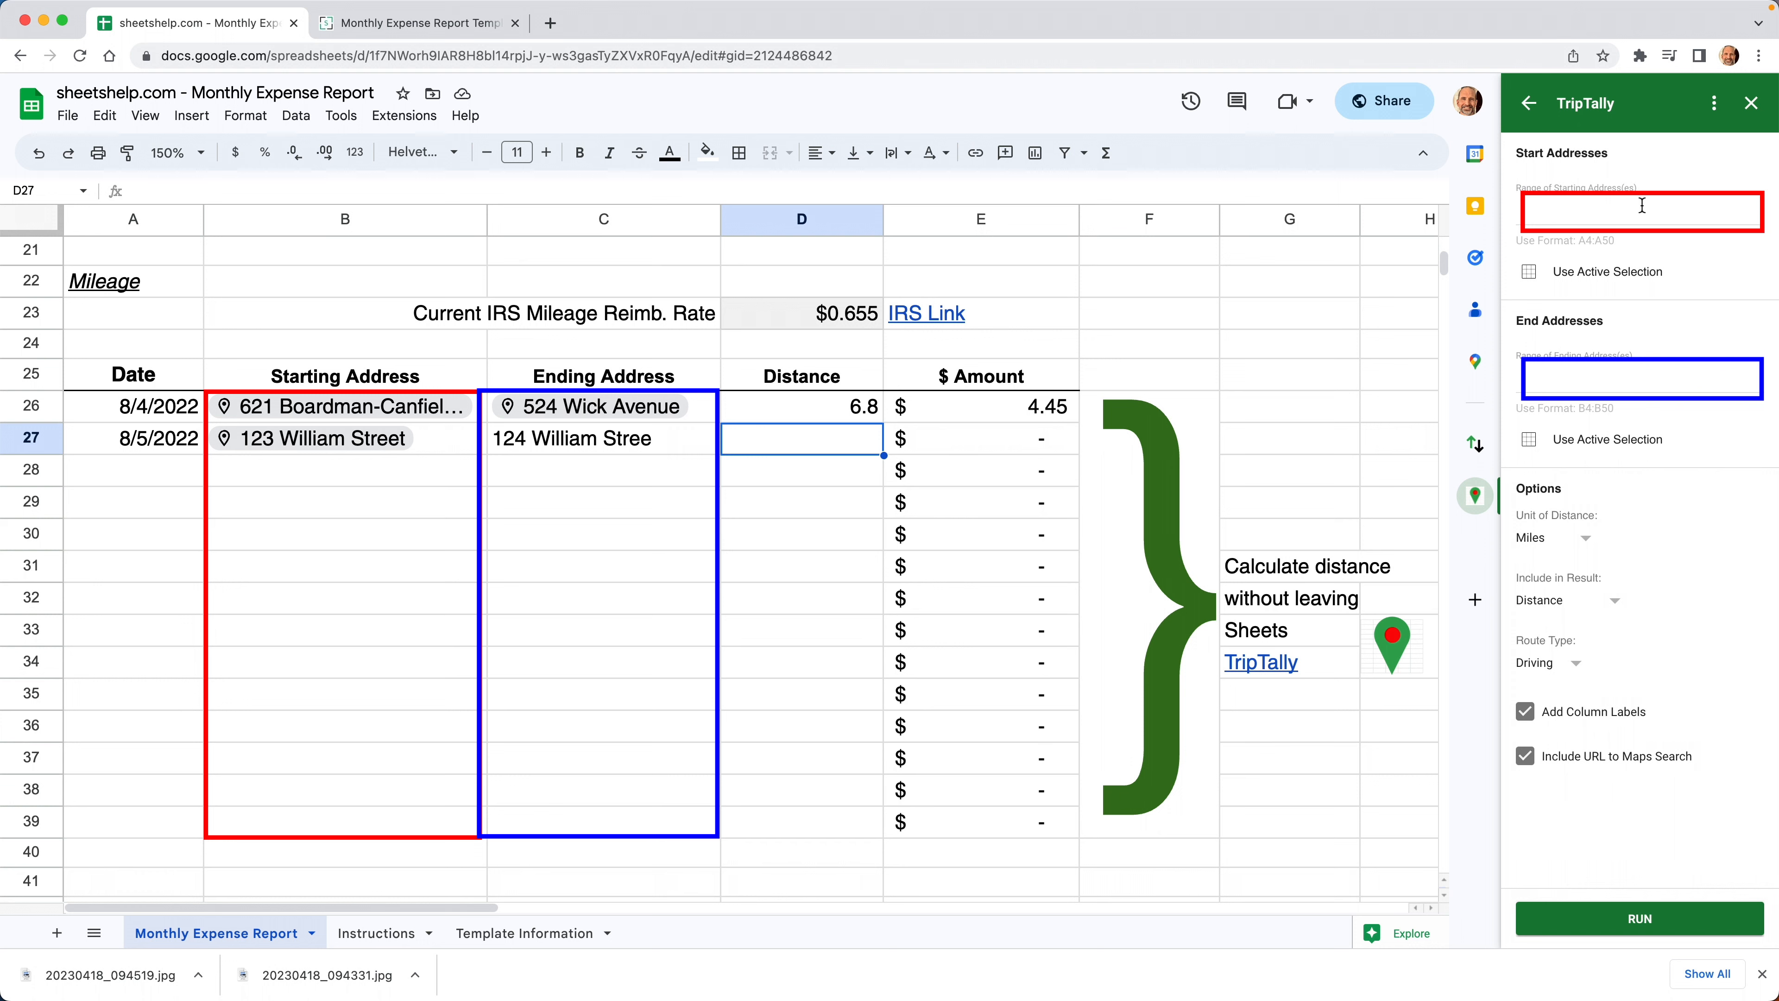
{"action": "left_click", "coordinate": [1642, 384]}
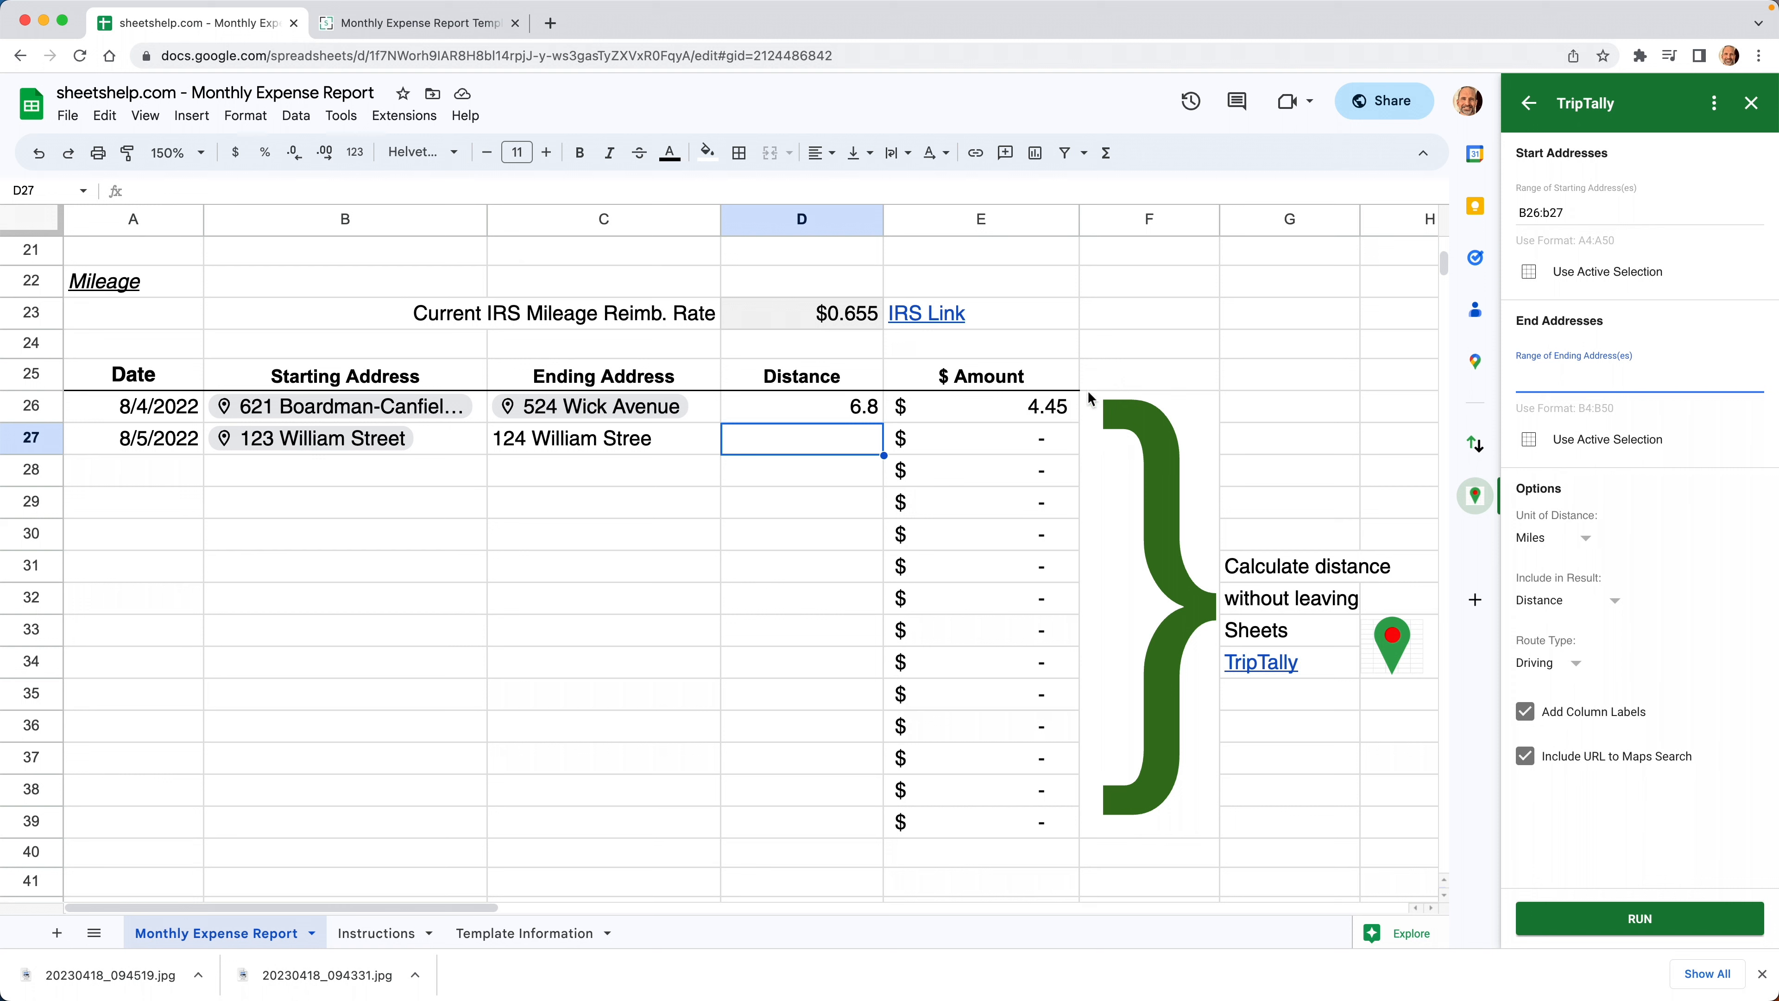
{"action": "left_click", "coordinate": [820, 413]}
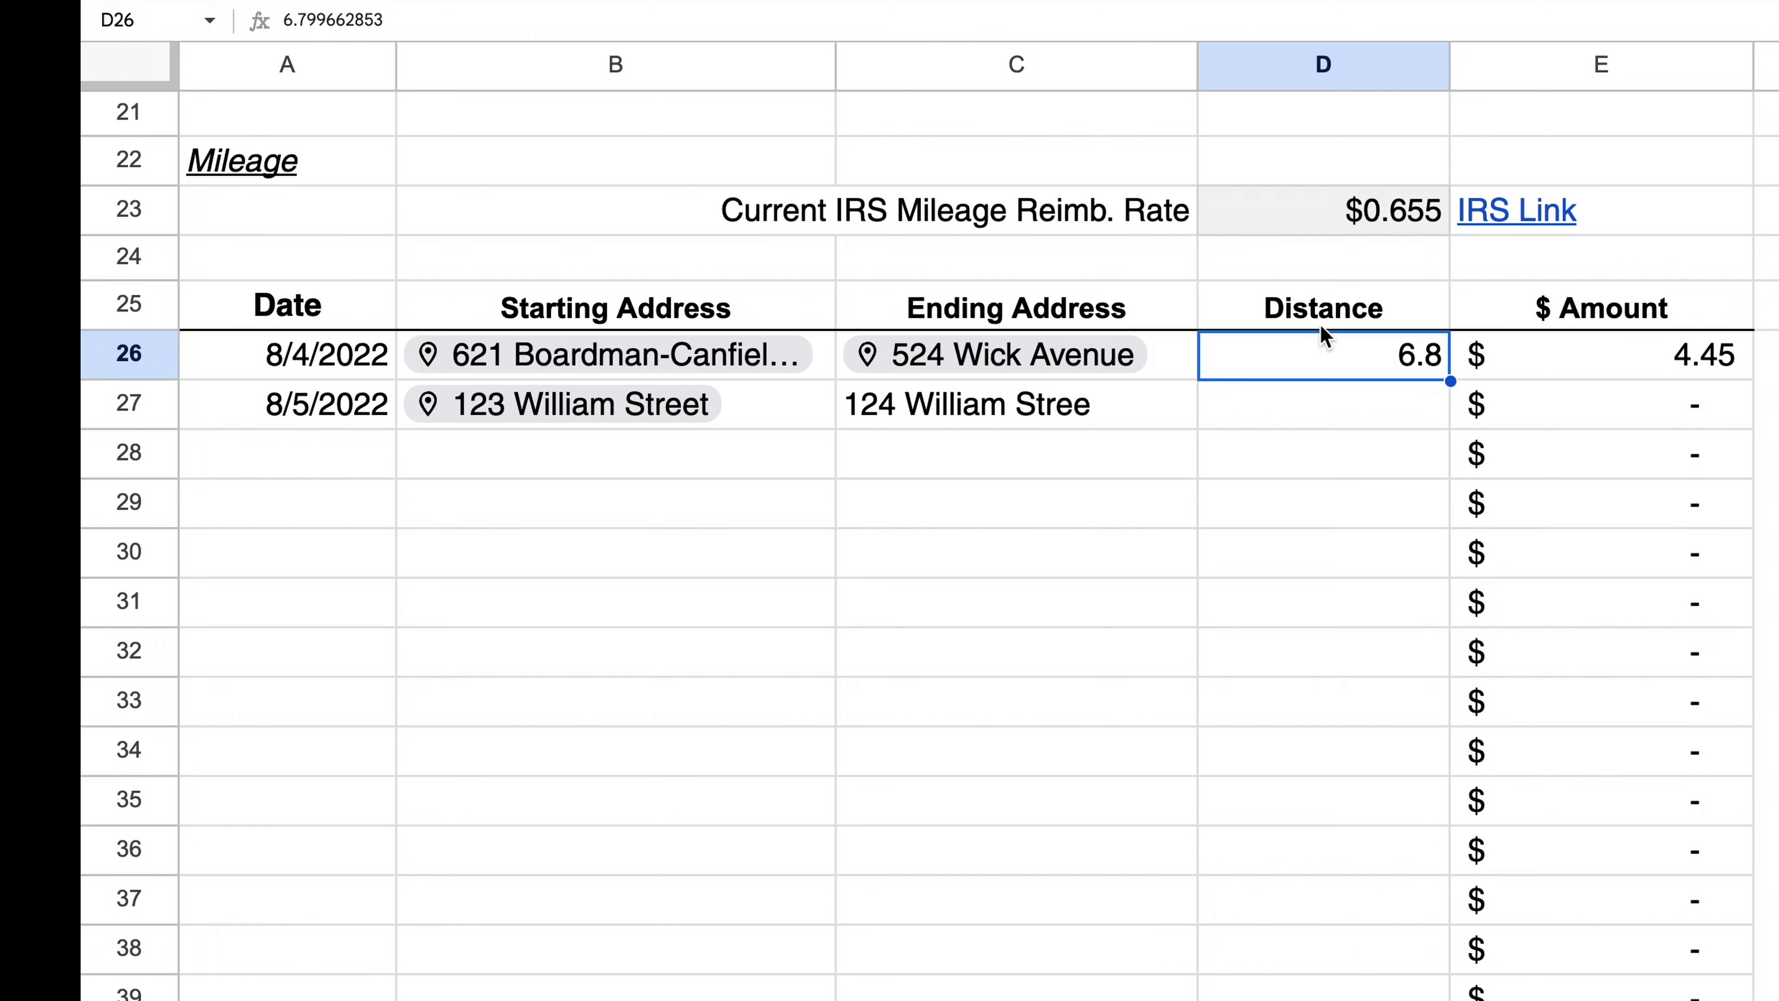
{"action": "double_click", "coordinate": [1548, 347]}
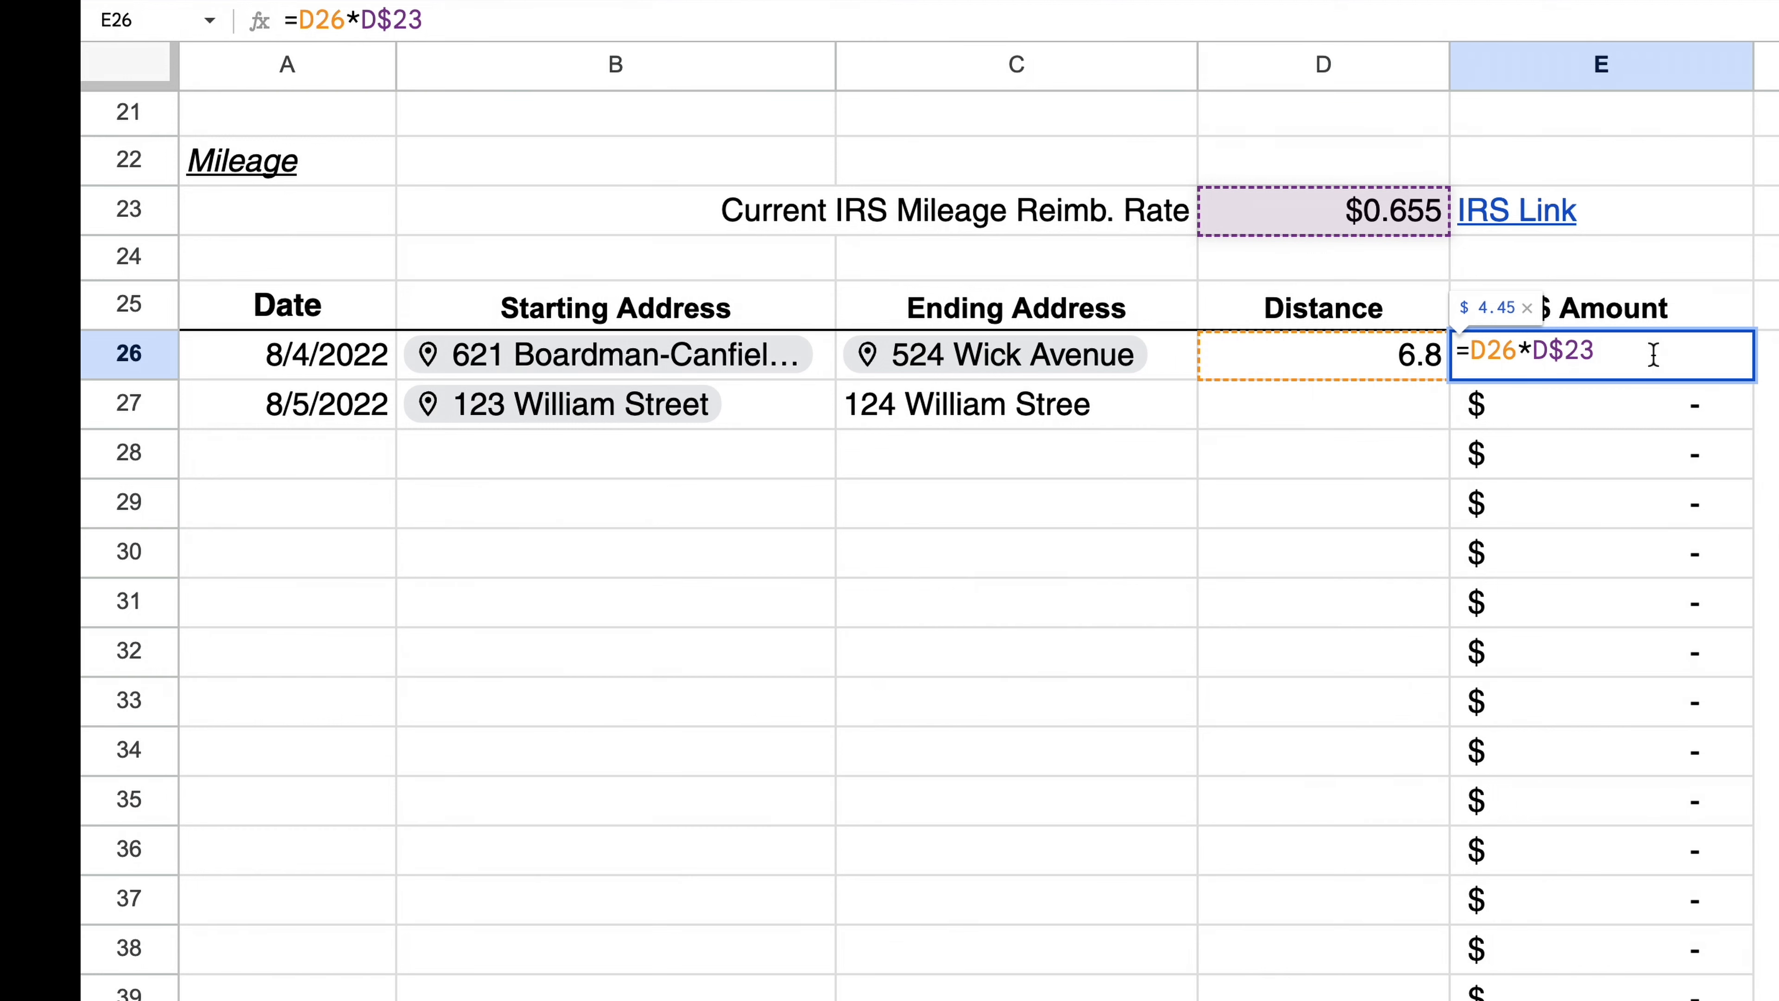
{"action": "key", "text": "Escape"}
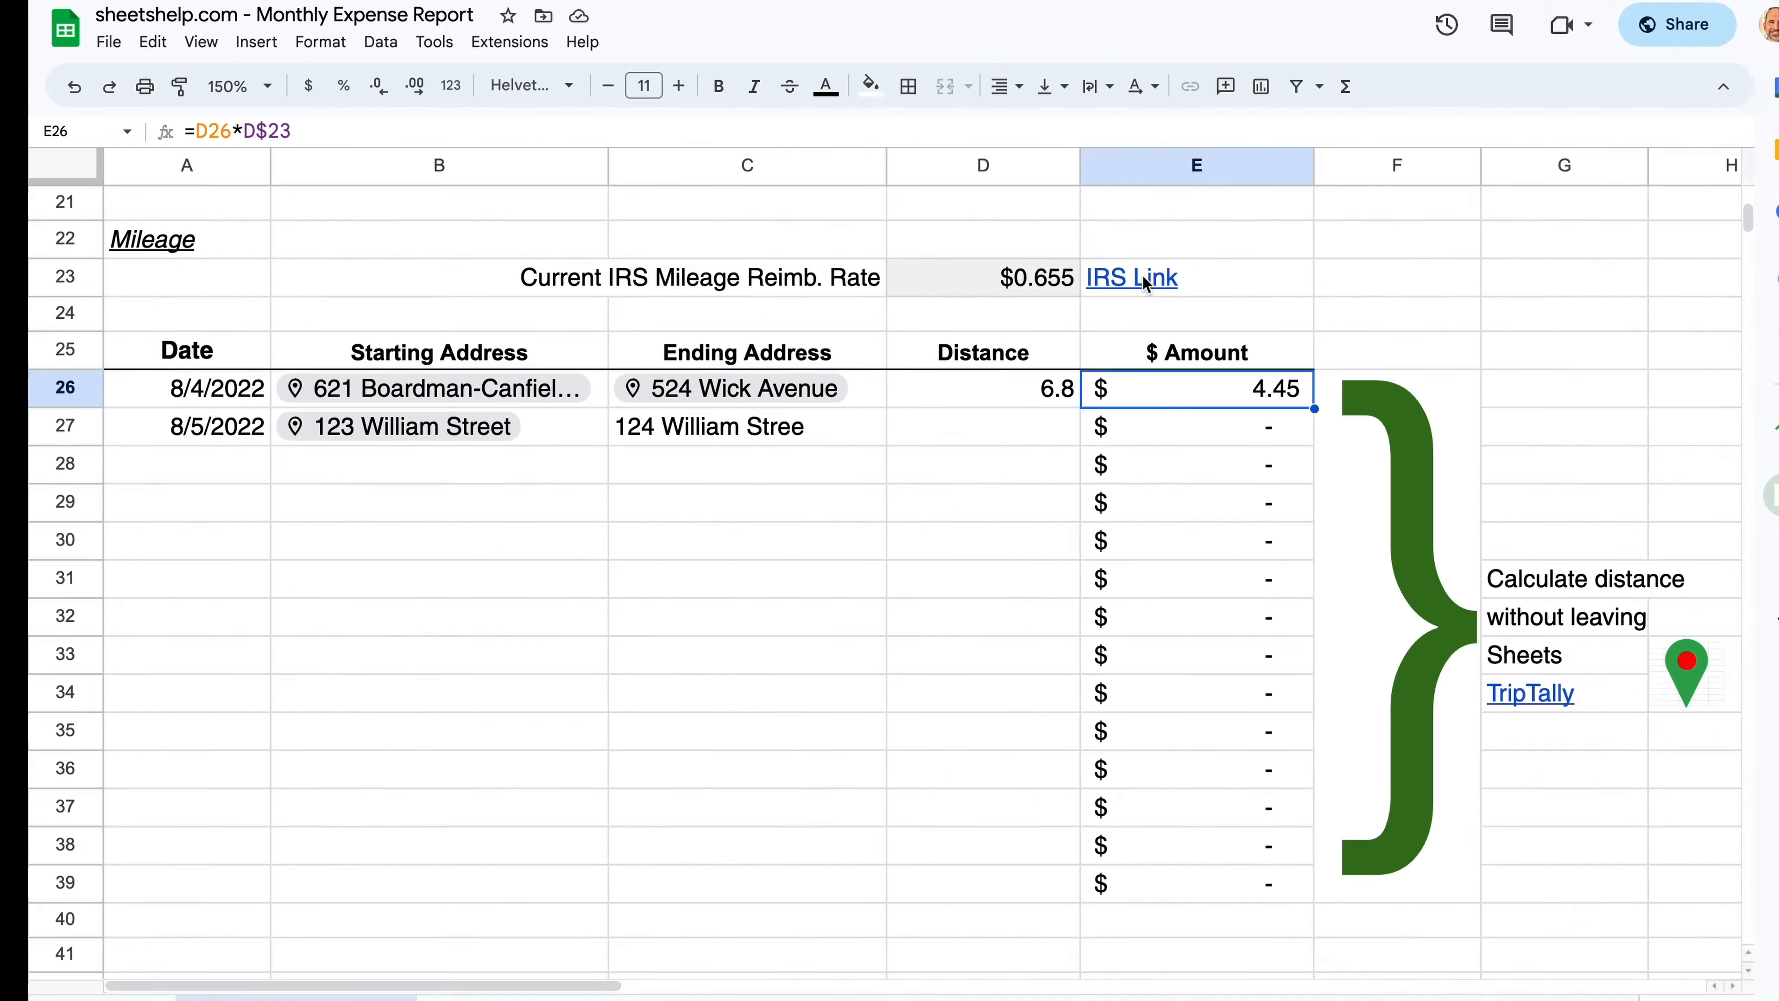
{"action": "mouse_move", "coordinate": [1143, 278]}
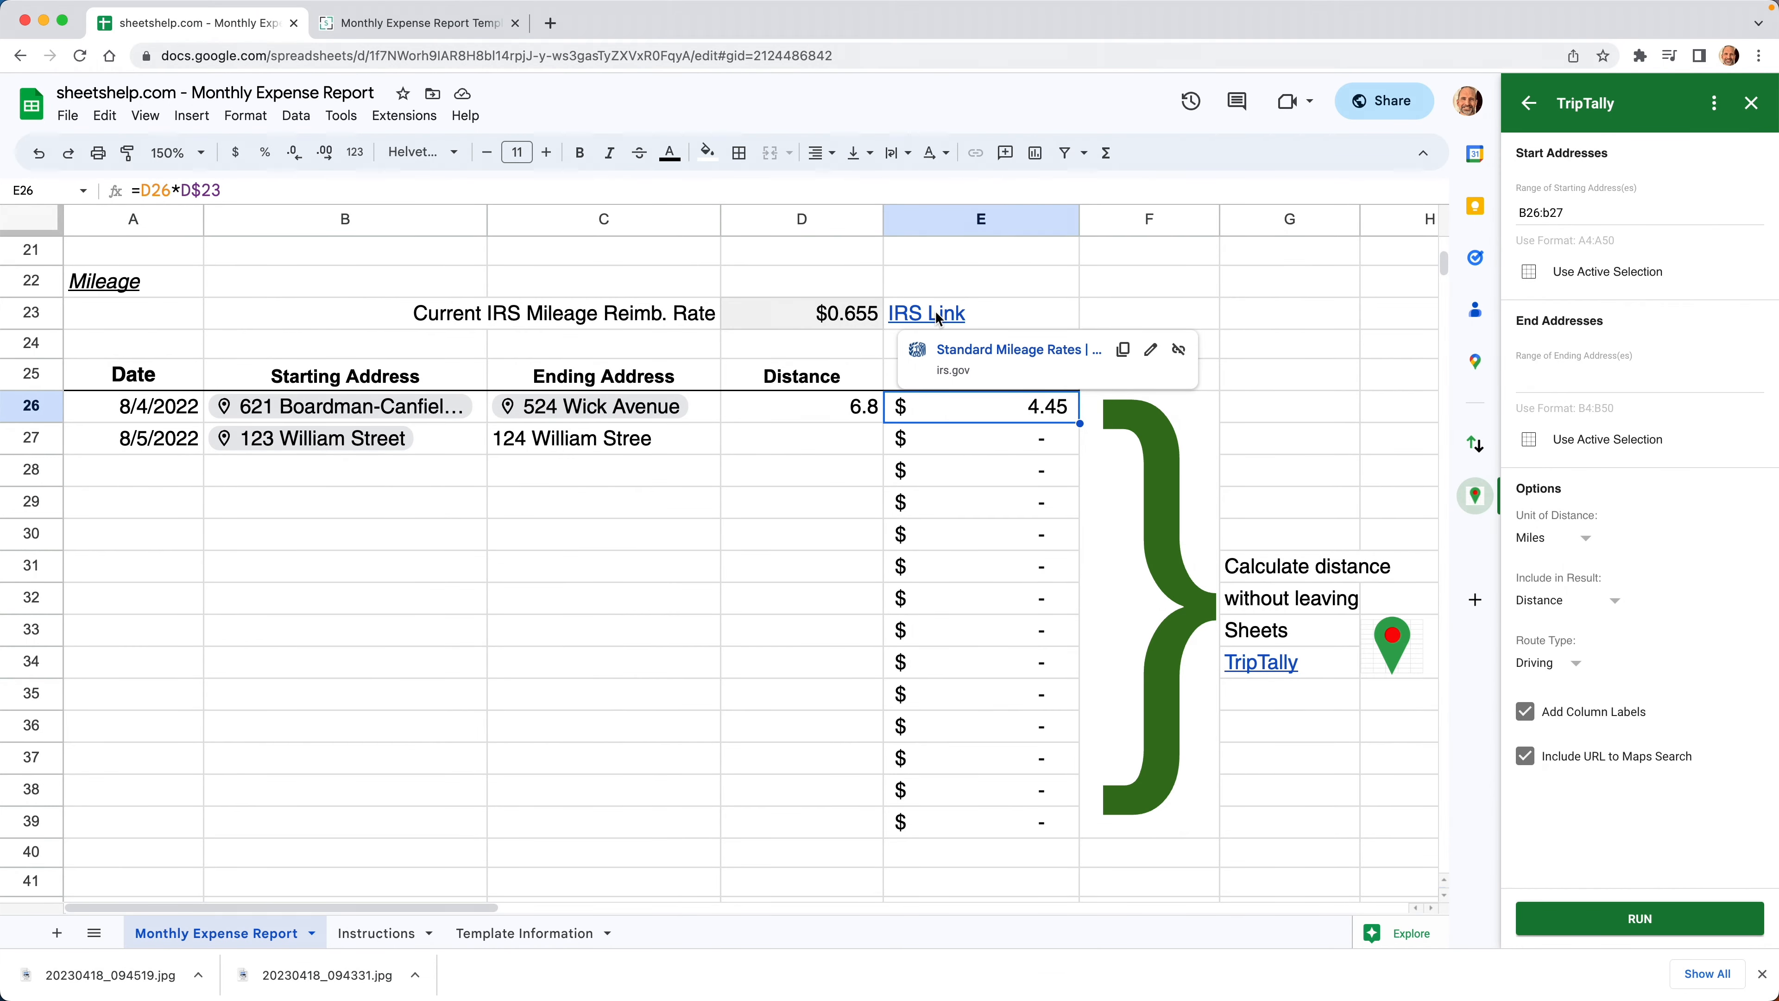